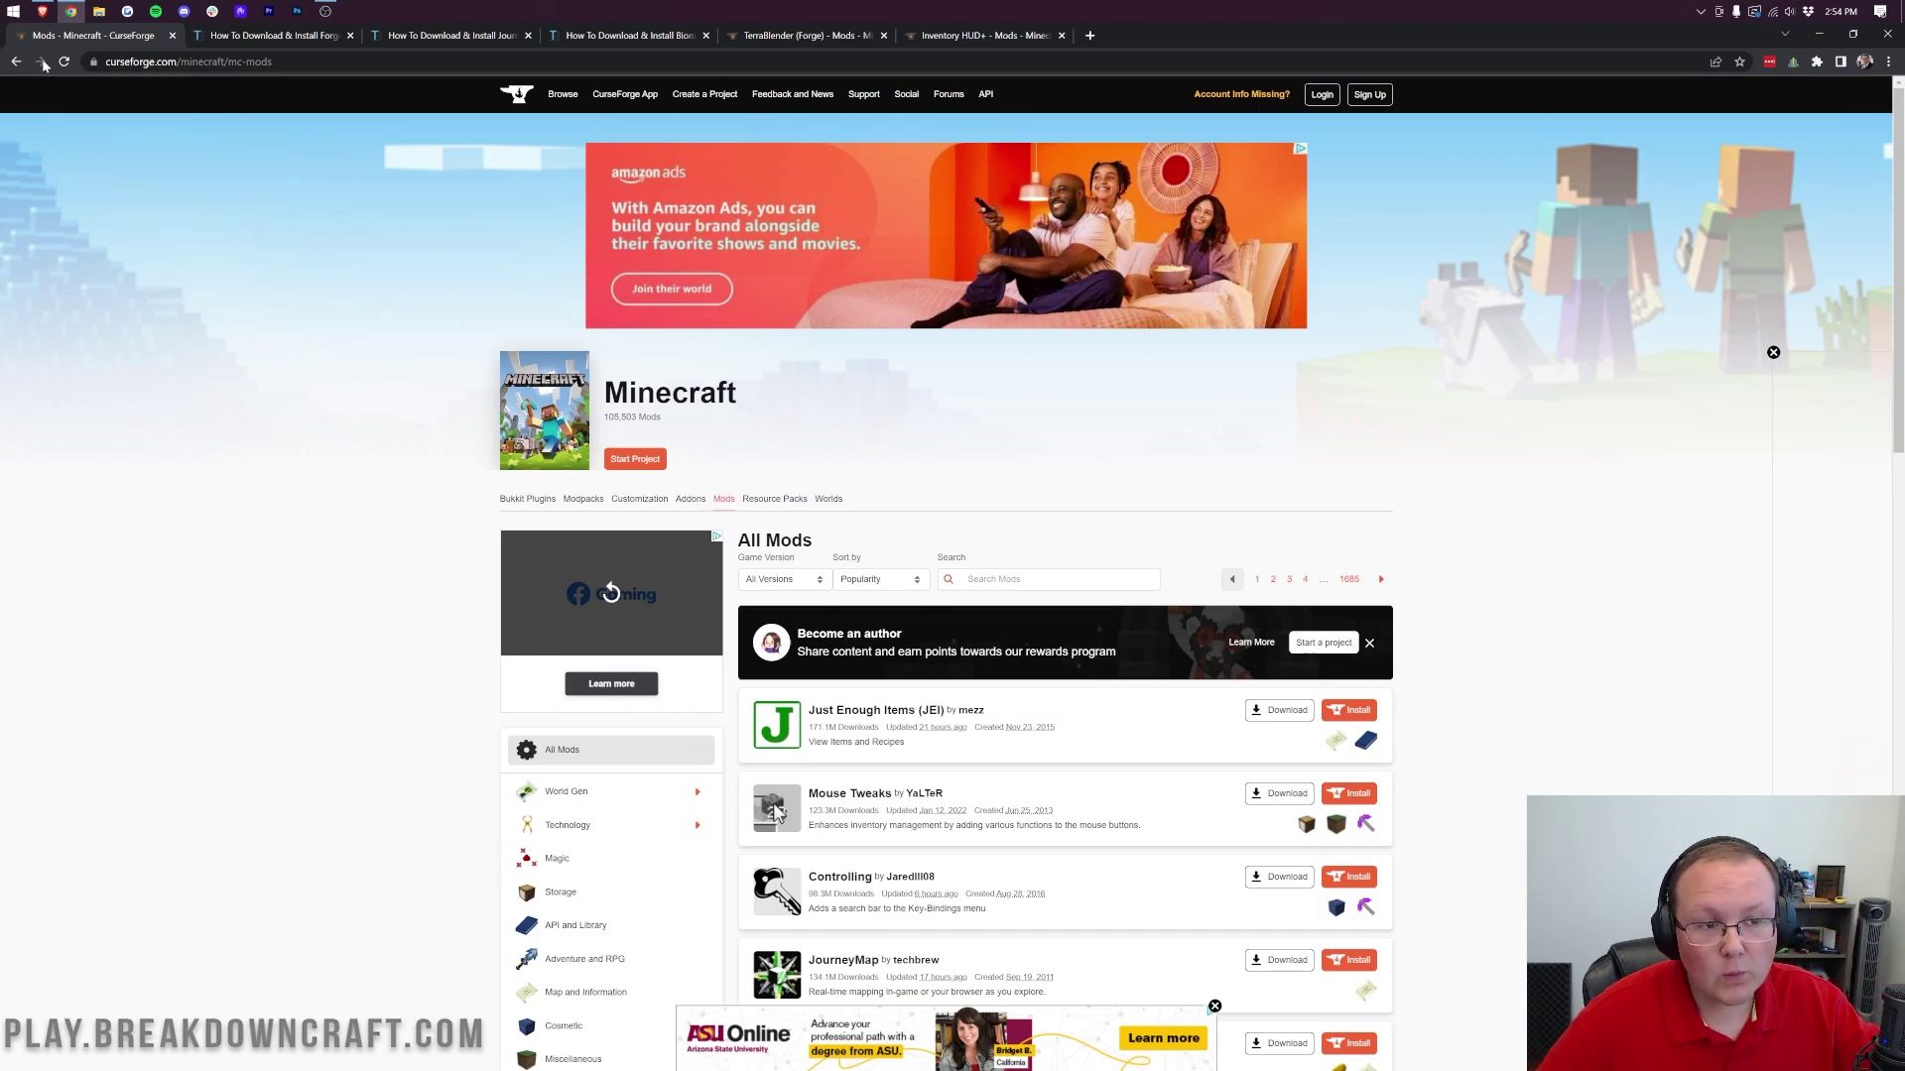
Step: Open the Forge download and install guide for Minecraft and look over its introduction and download link
click(260, 35)
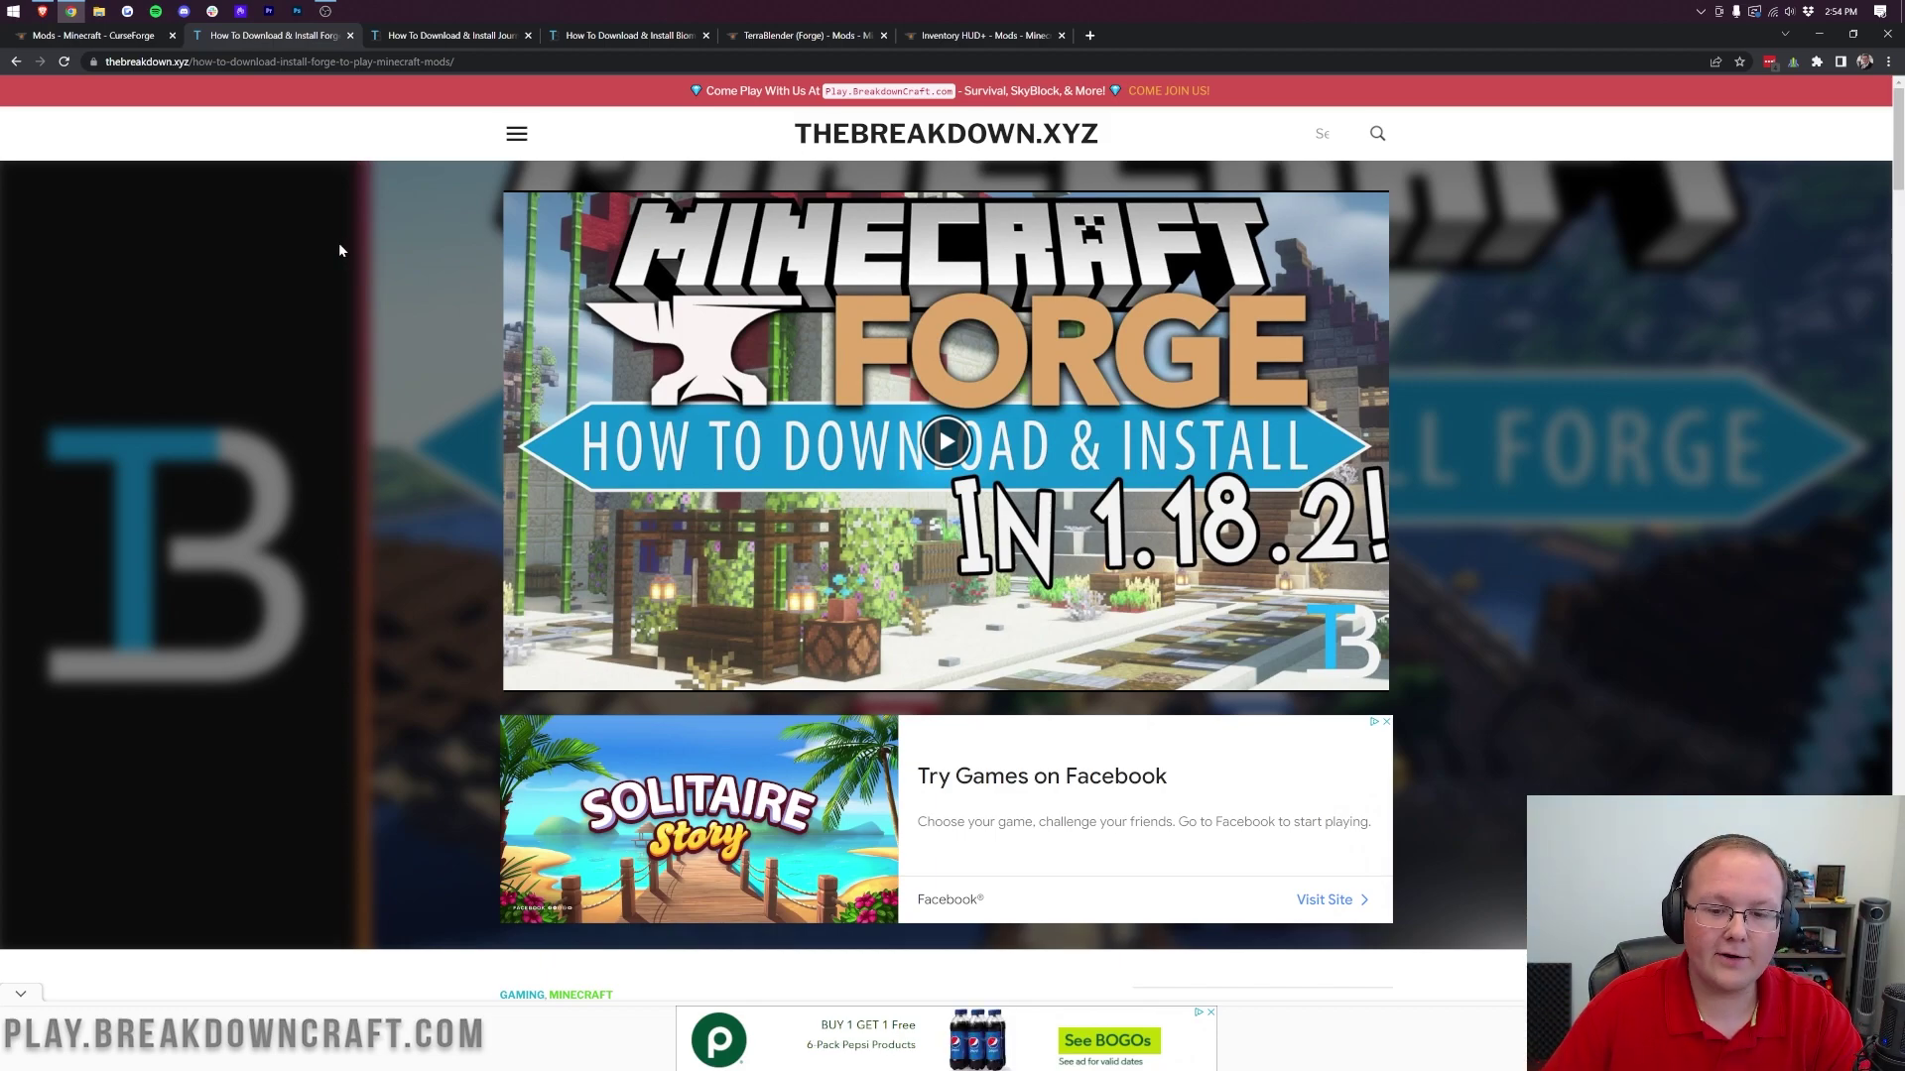
scroll(338, 247, down, 6)
scroll(345, 247, up, 5)
scroll(348, 250, up, 1)
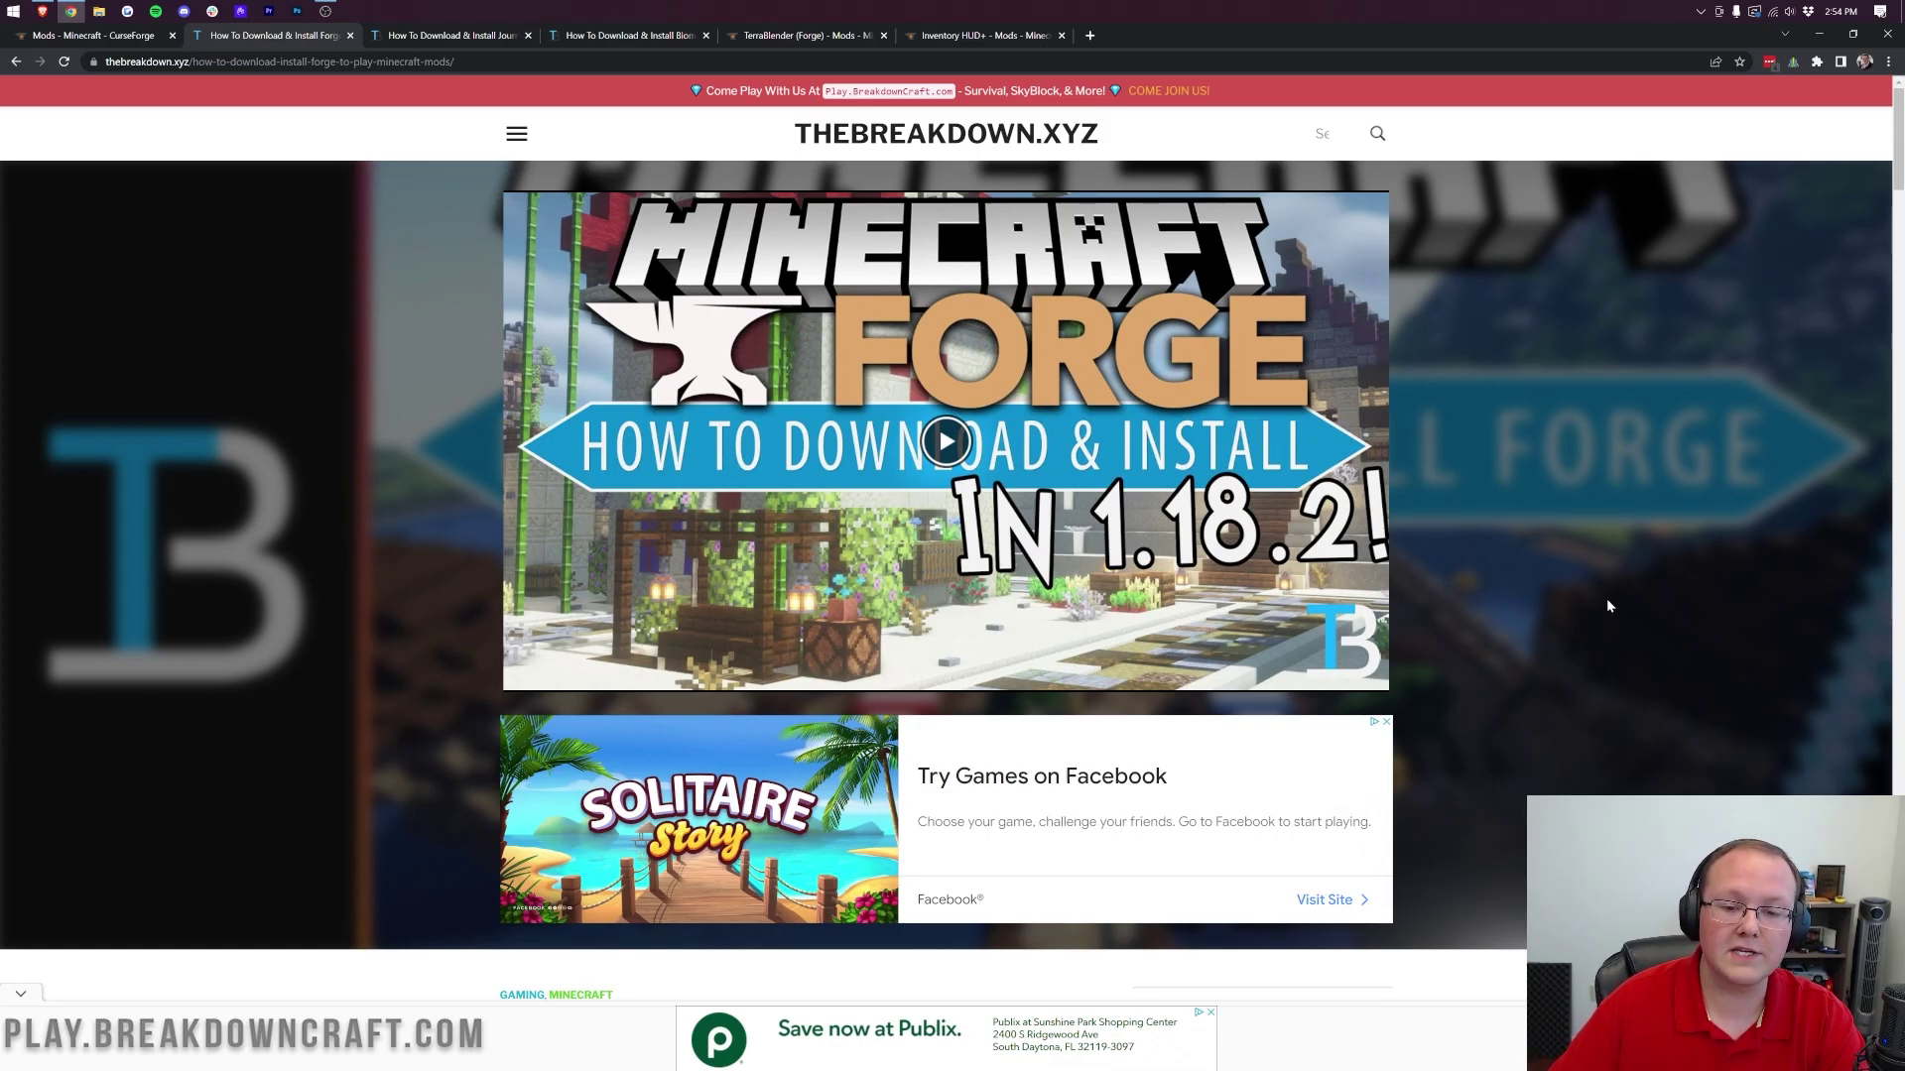
scroll(1677, 591, down, 12)
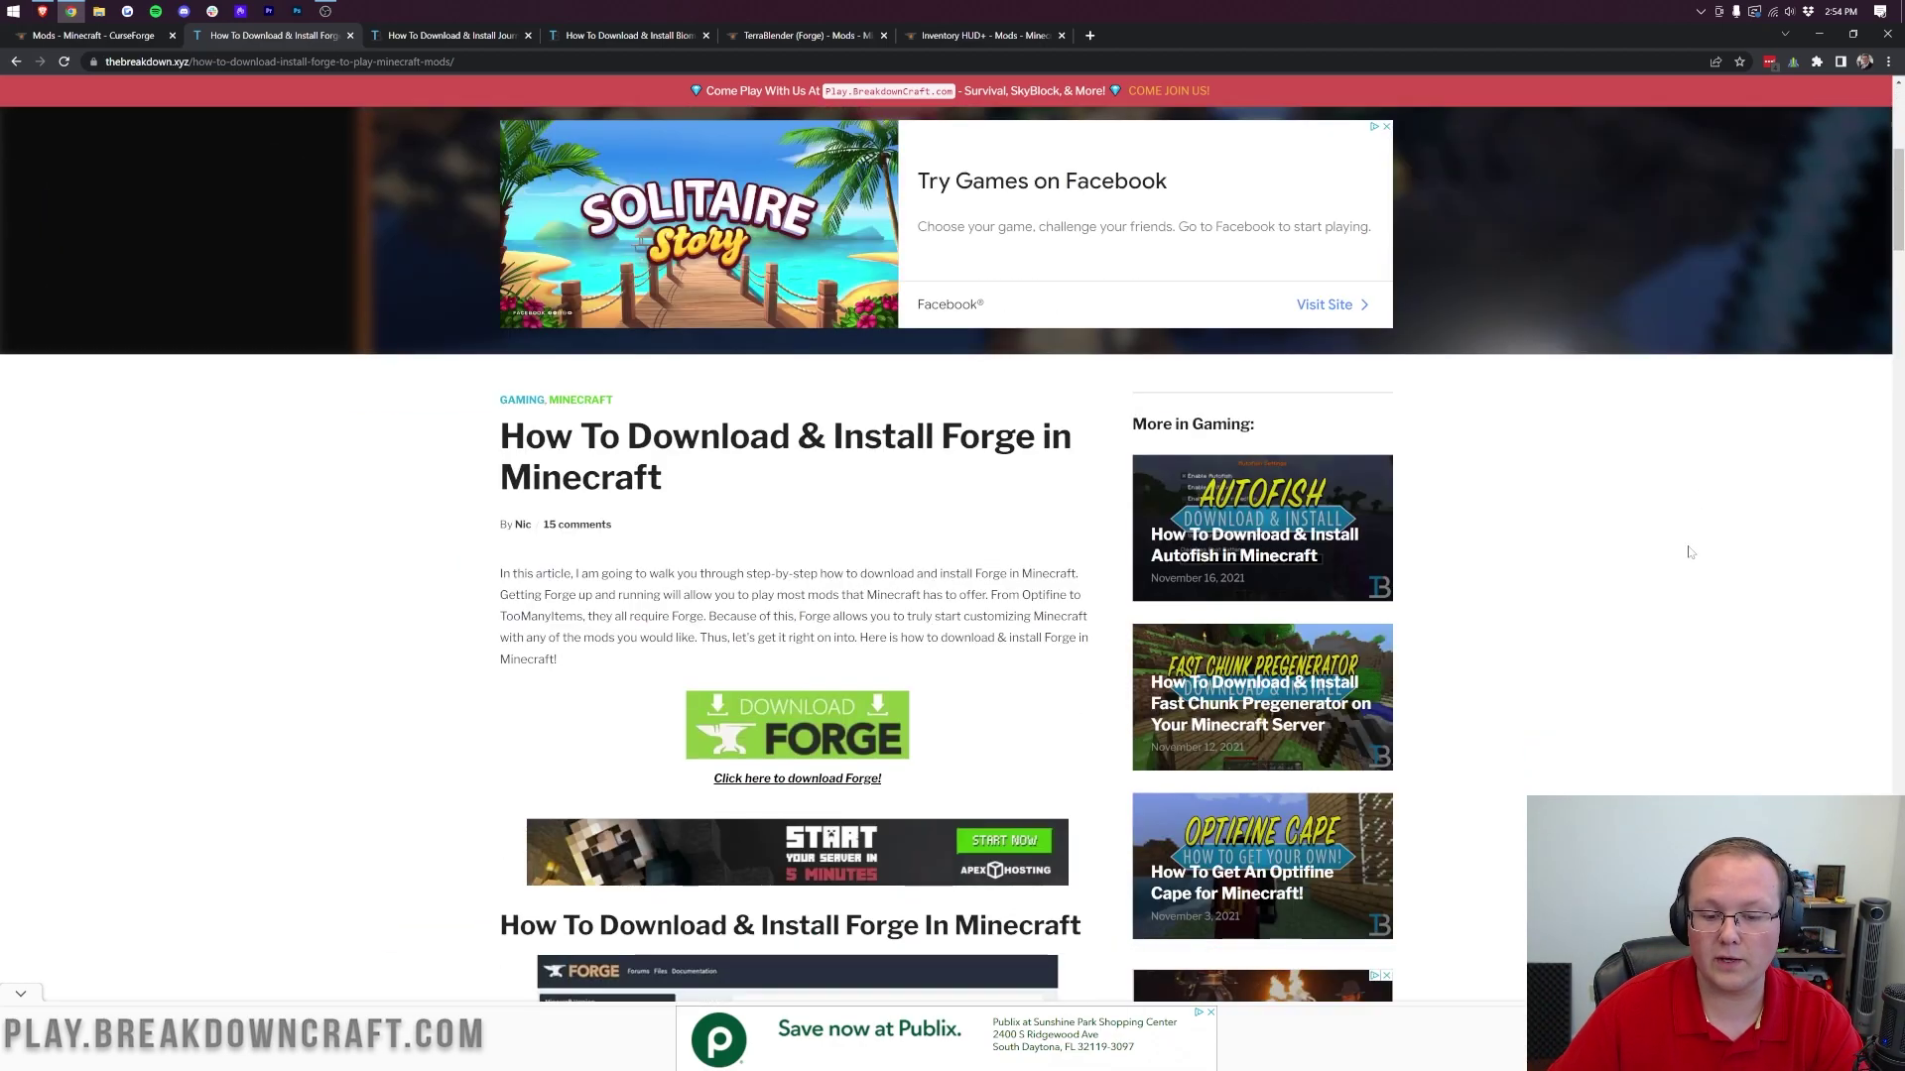
scroll(1677, 591, up, 7)
scroll(1498, 545, up, 5)
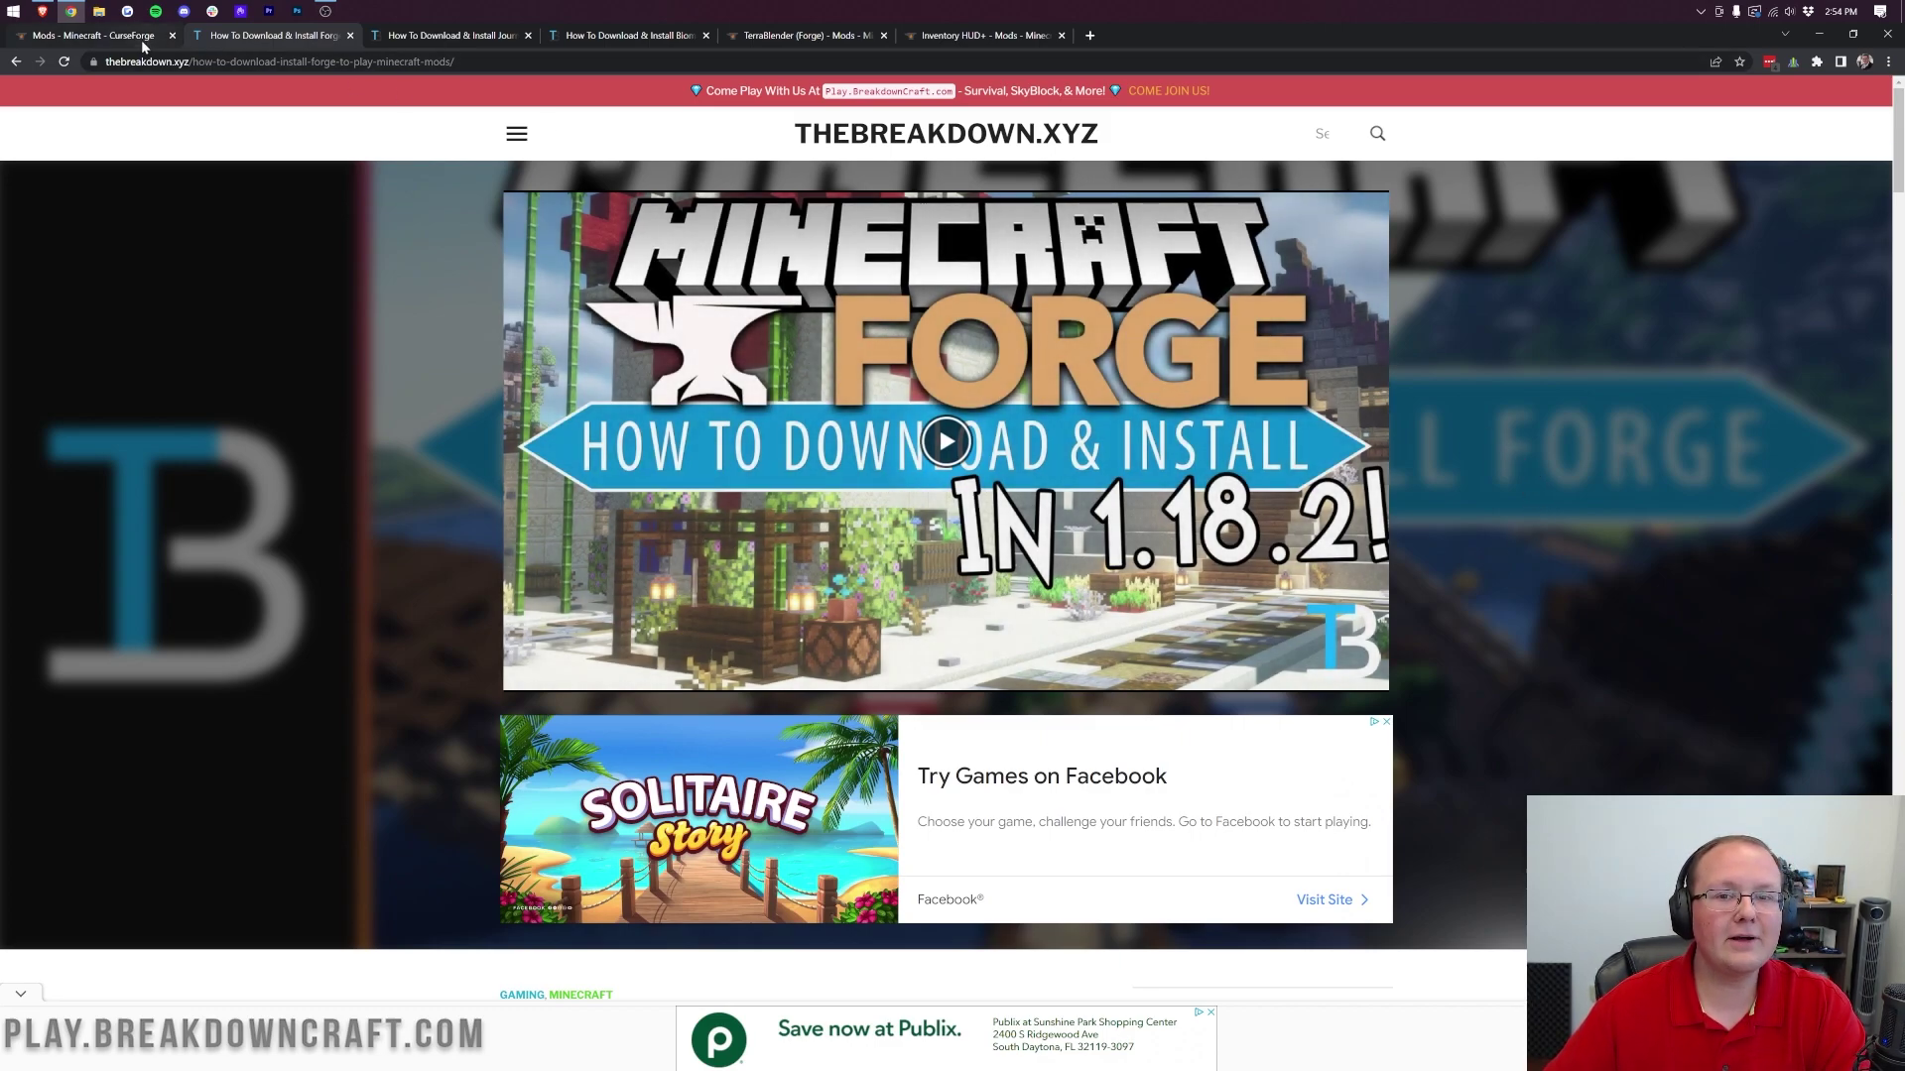
Step: Place the CurseForge mods page after the Forge guide and filter its mod list to game version 1.19
drag(141, 40, 245, 37)
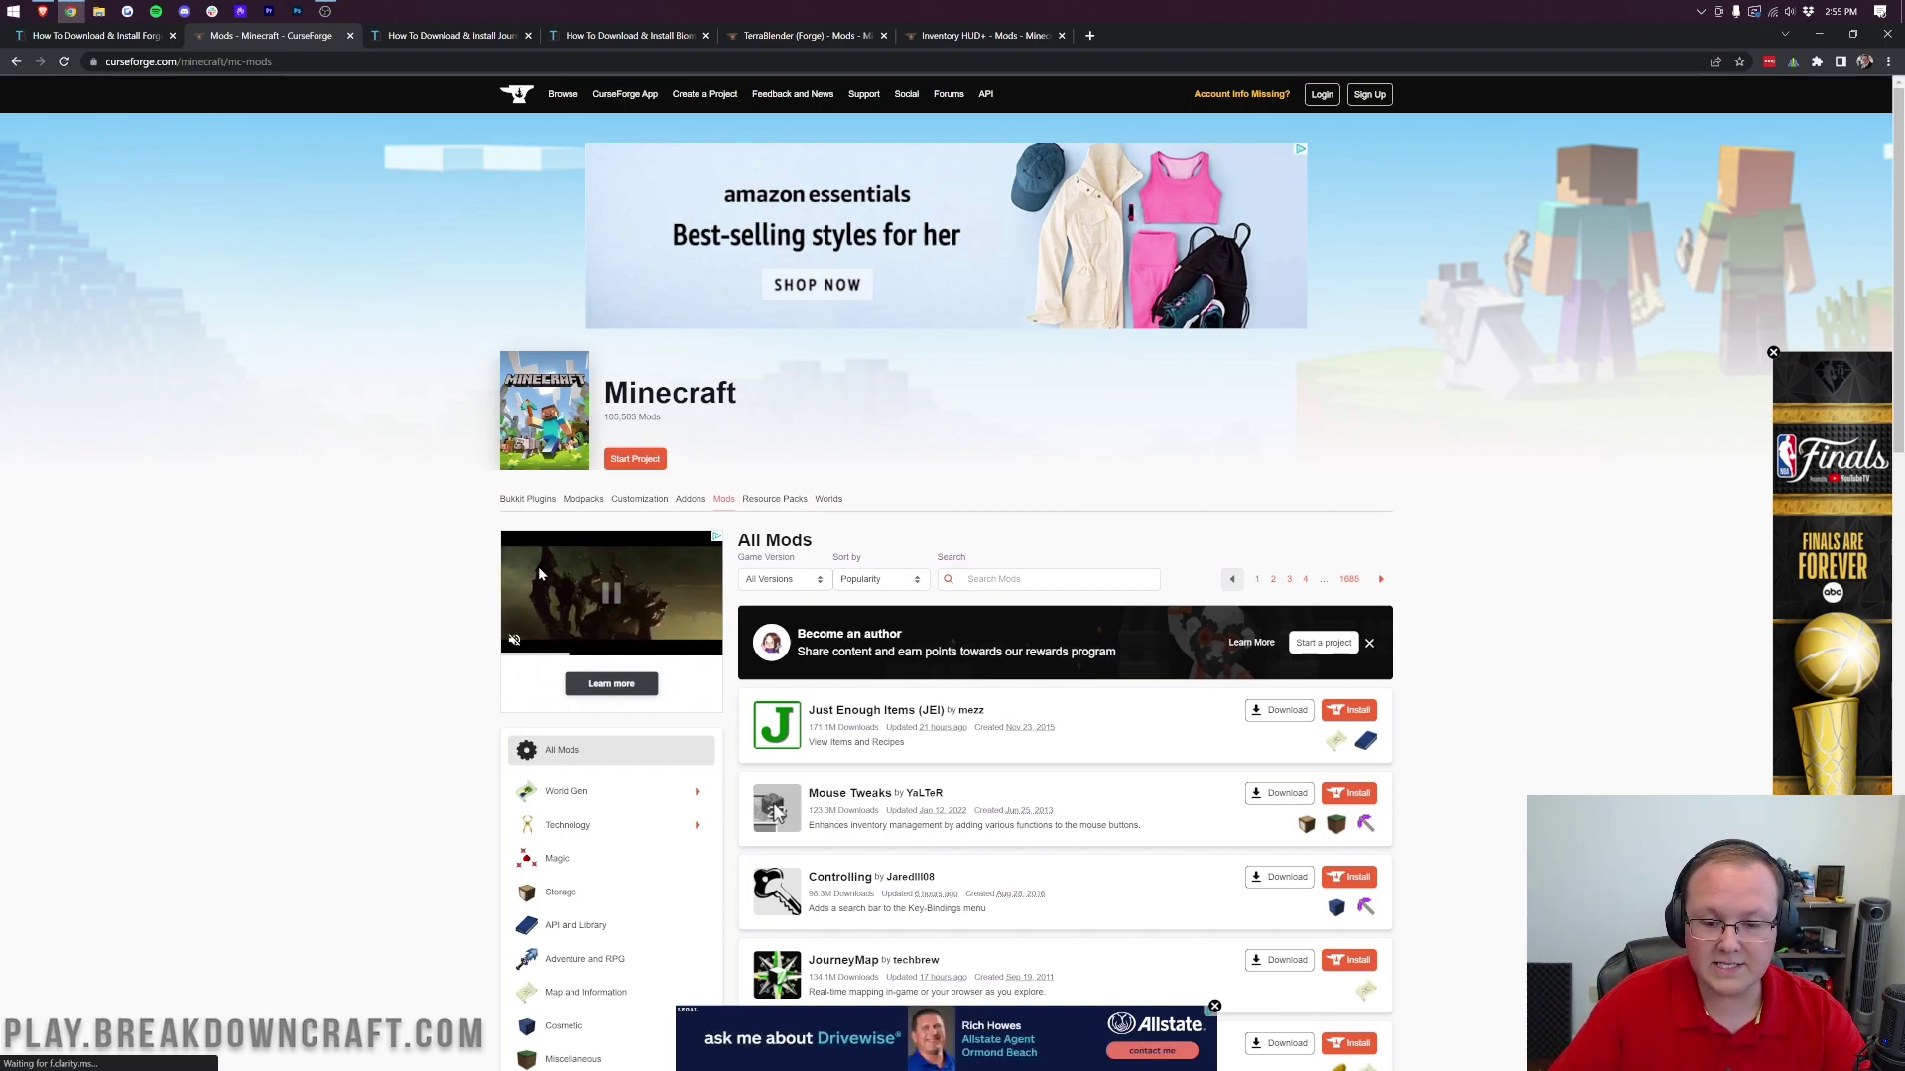
scroll(540, 573, down, 2)
click(782, 356)
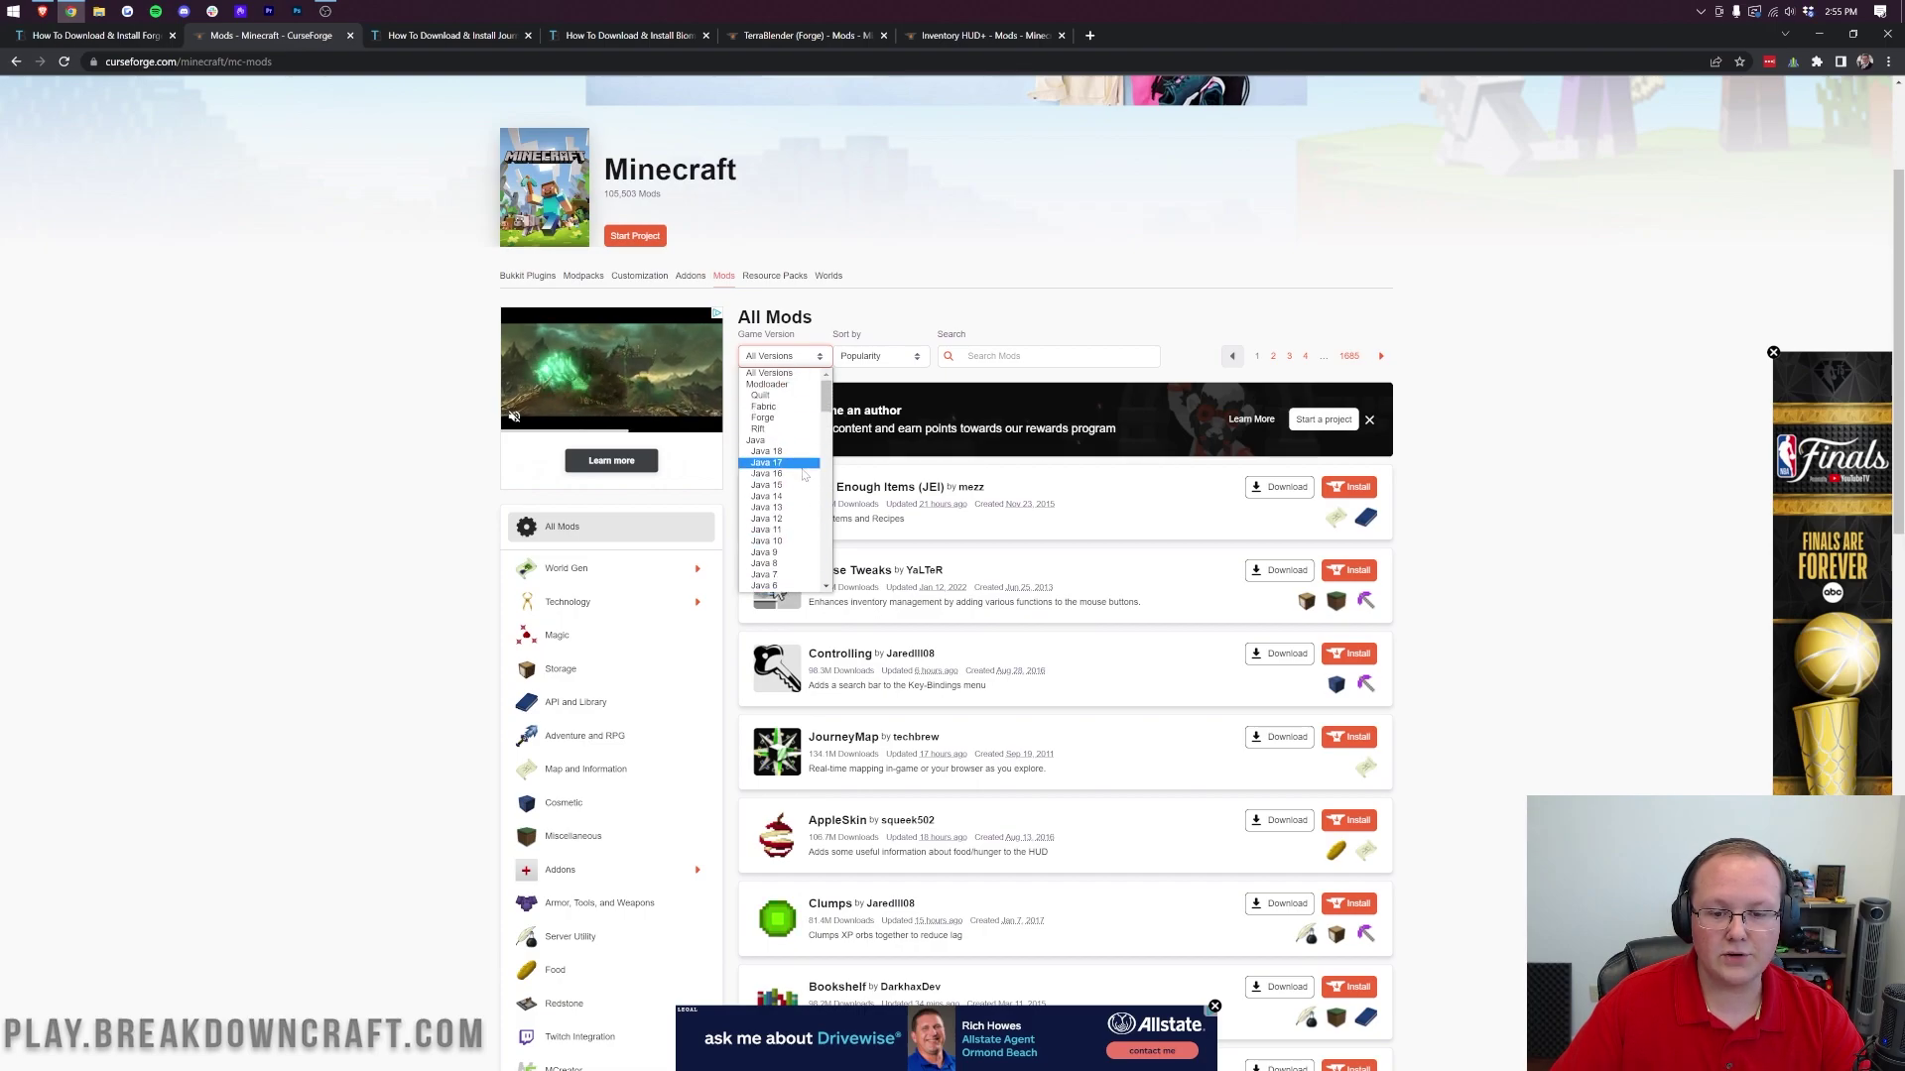
scroll(804, 475, down, 3)
click(759, 562)
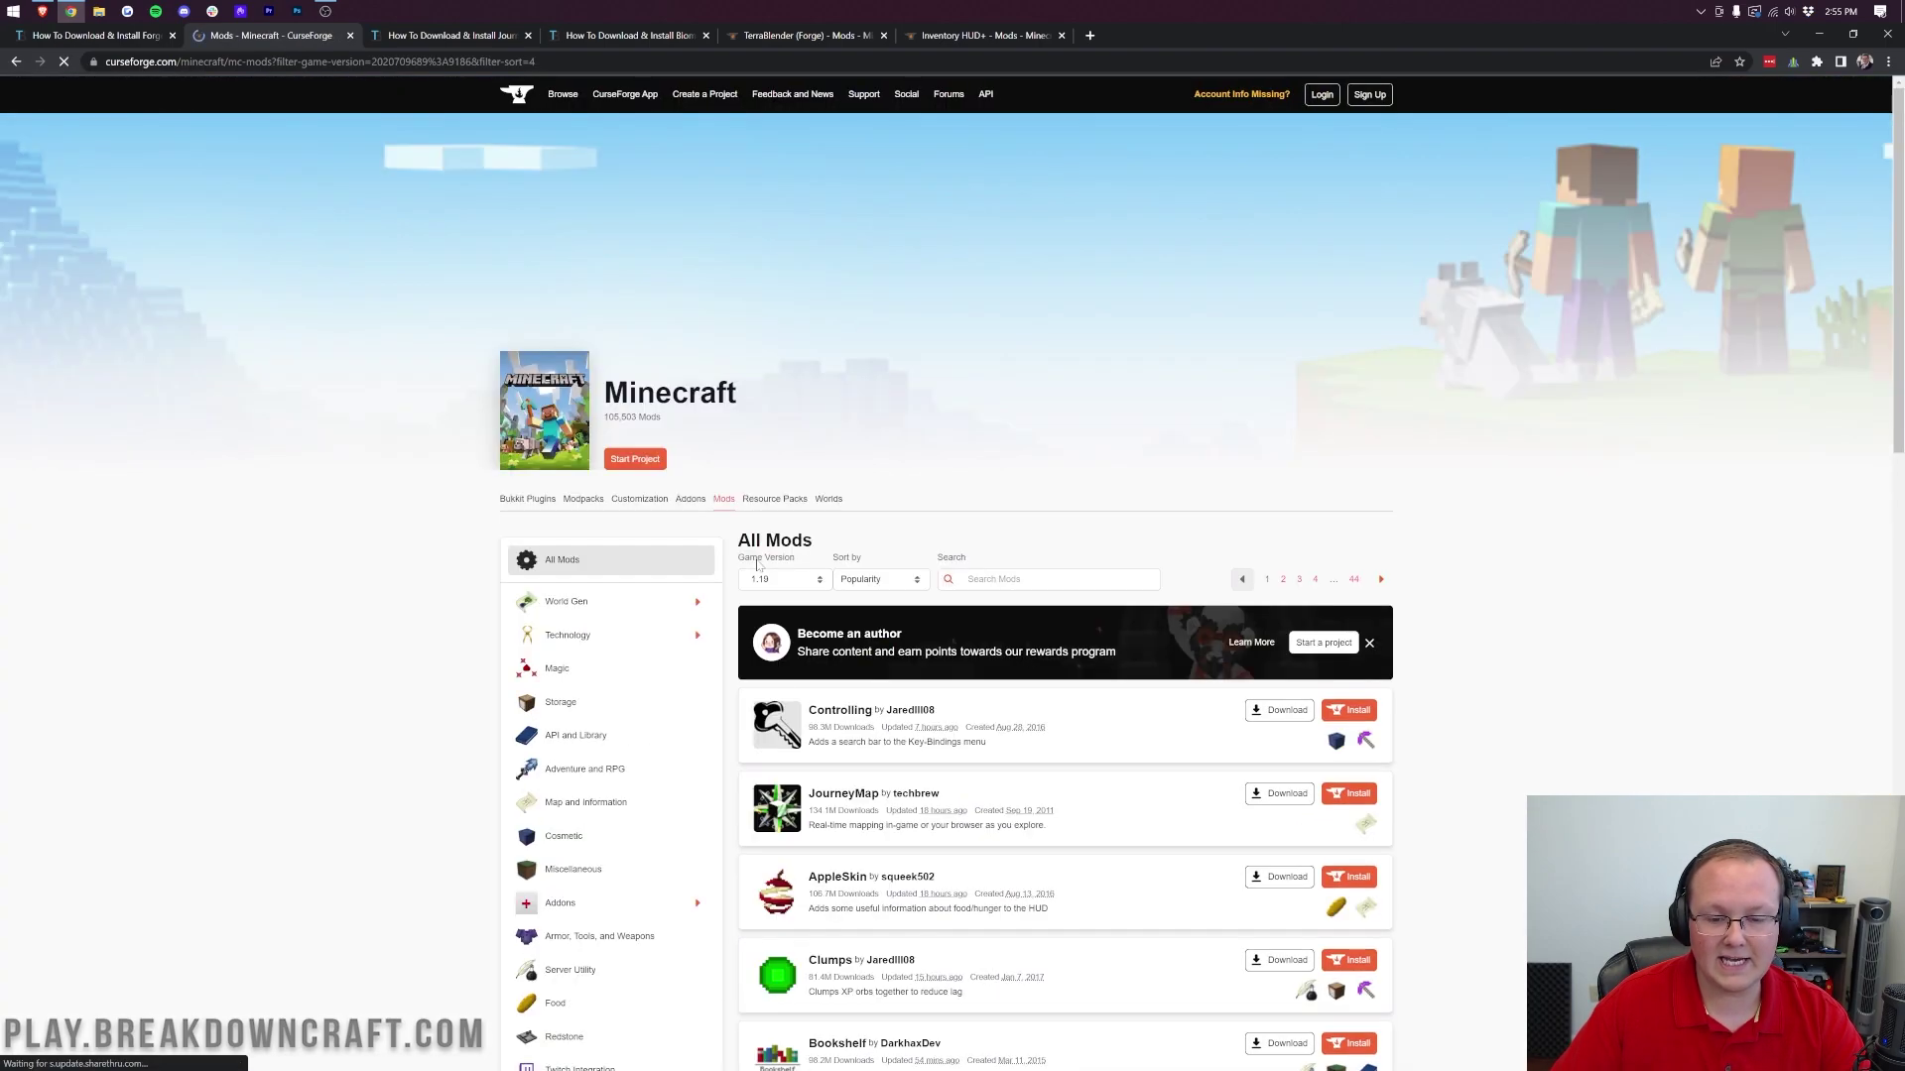
scroll(1139, 577, down, 2)
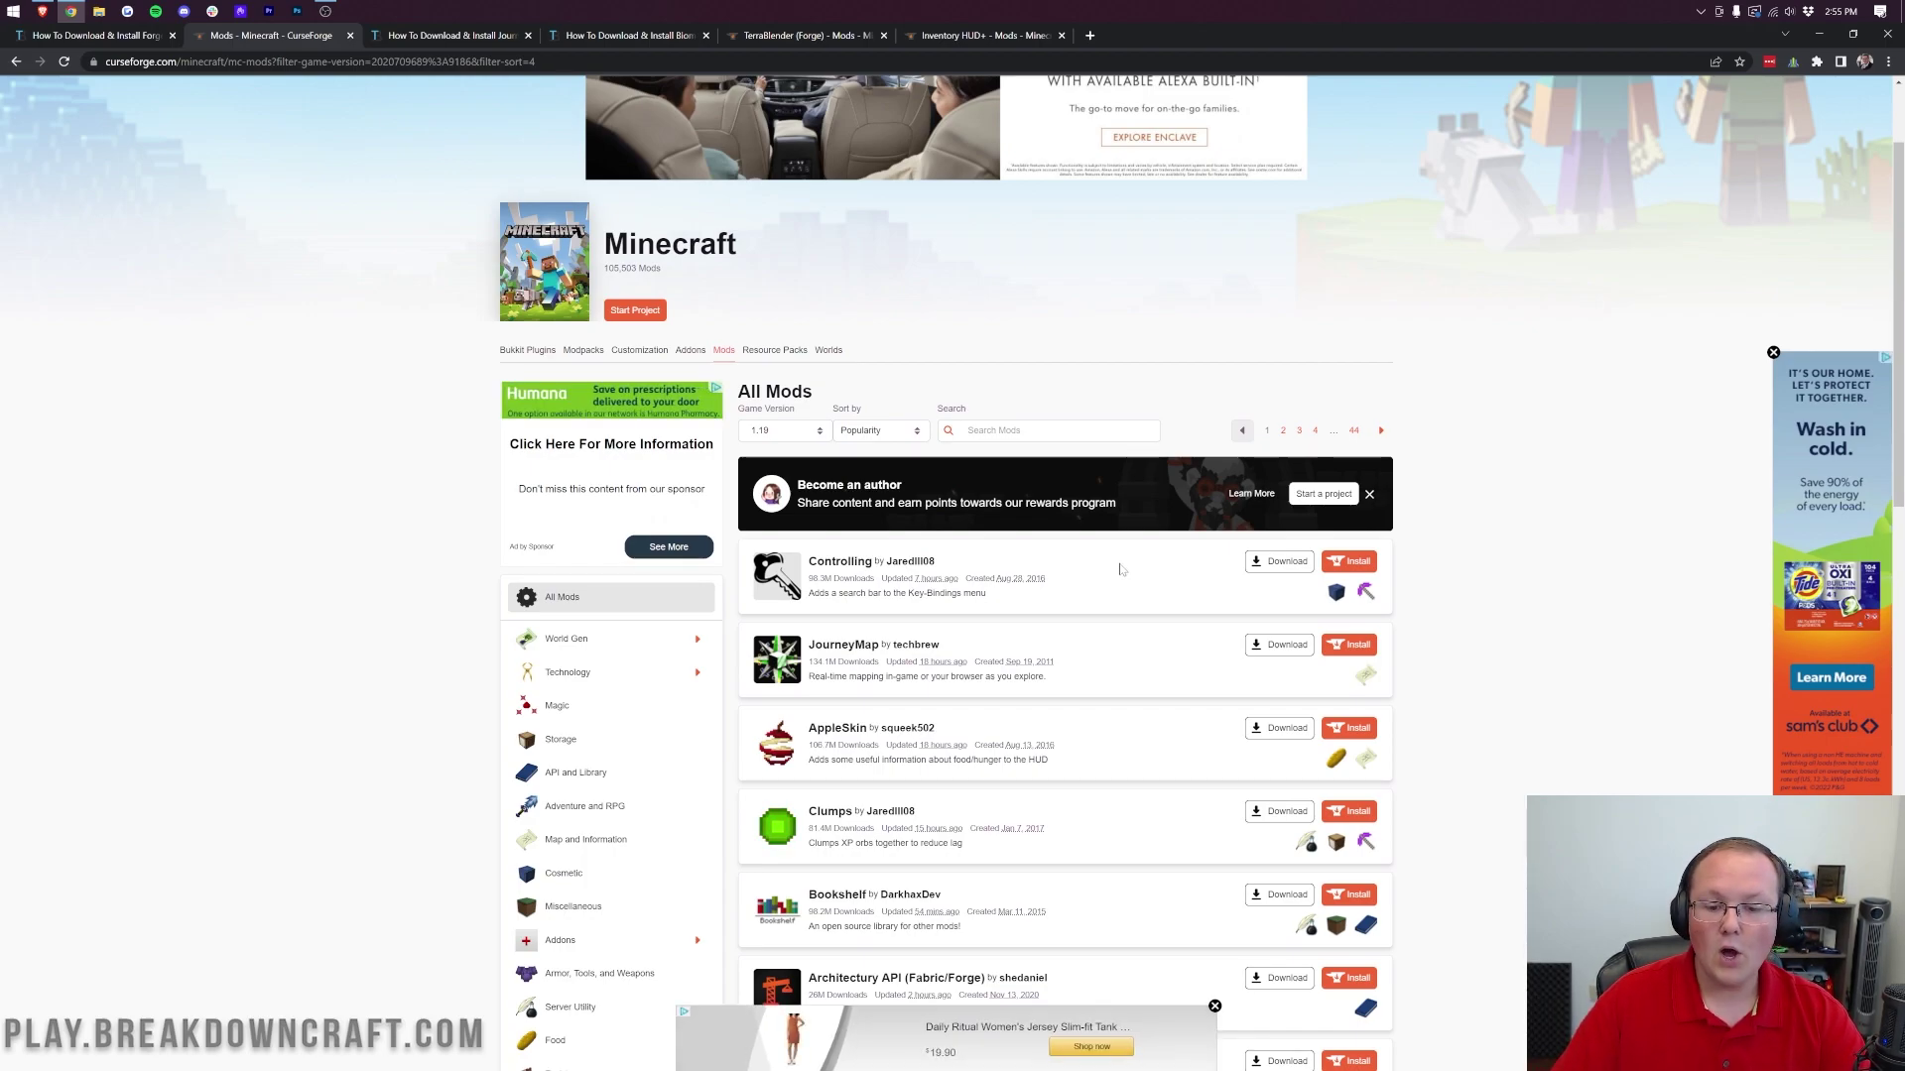
scroll(1121, 569, down, 2)
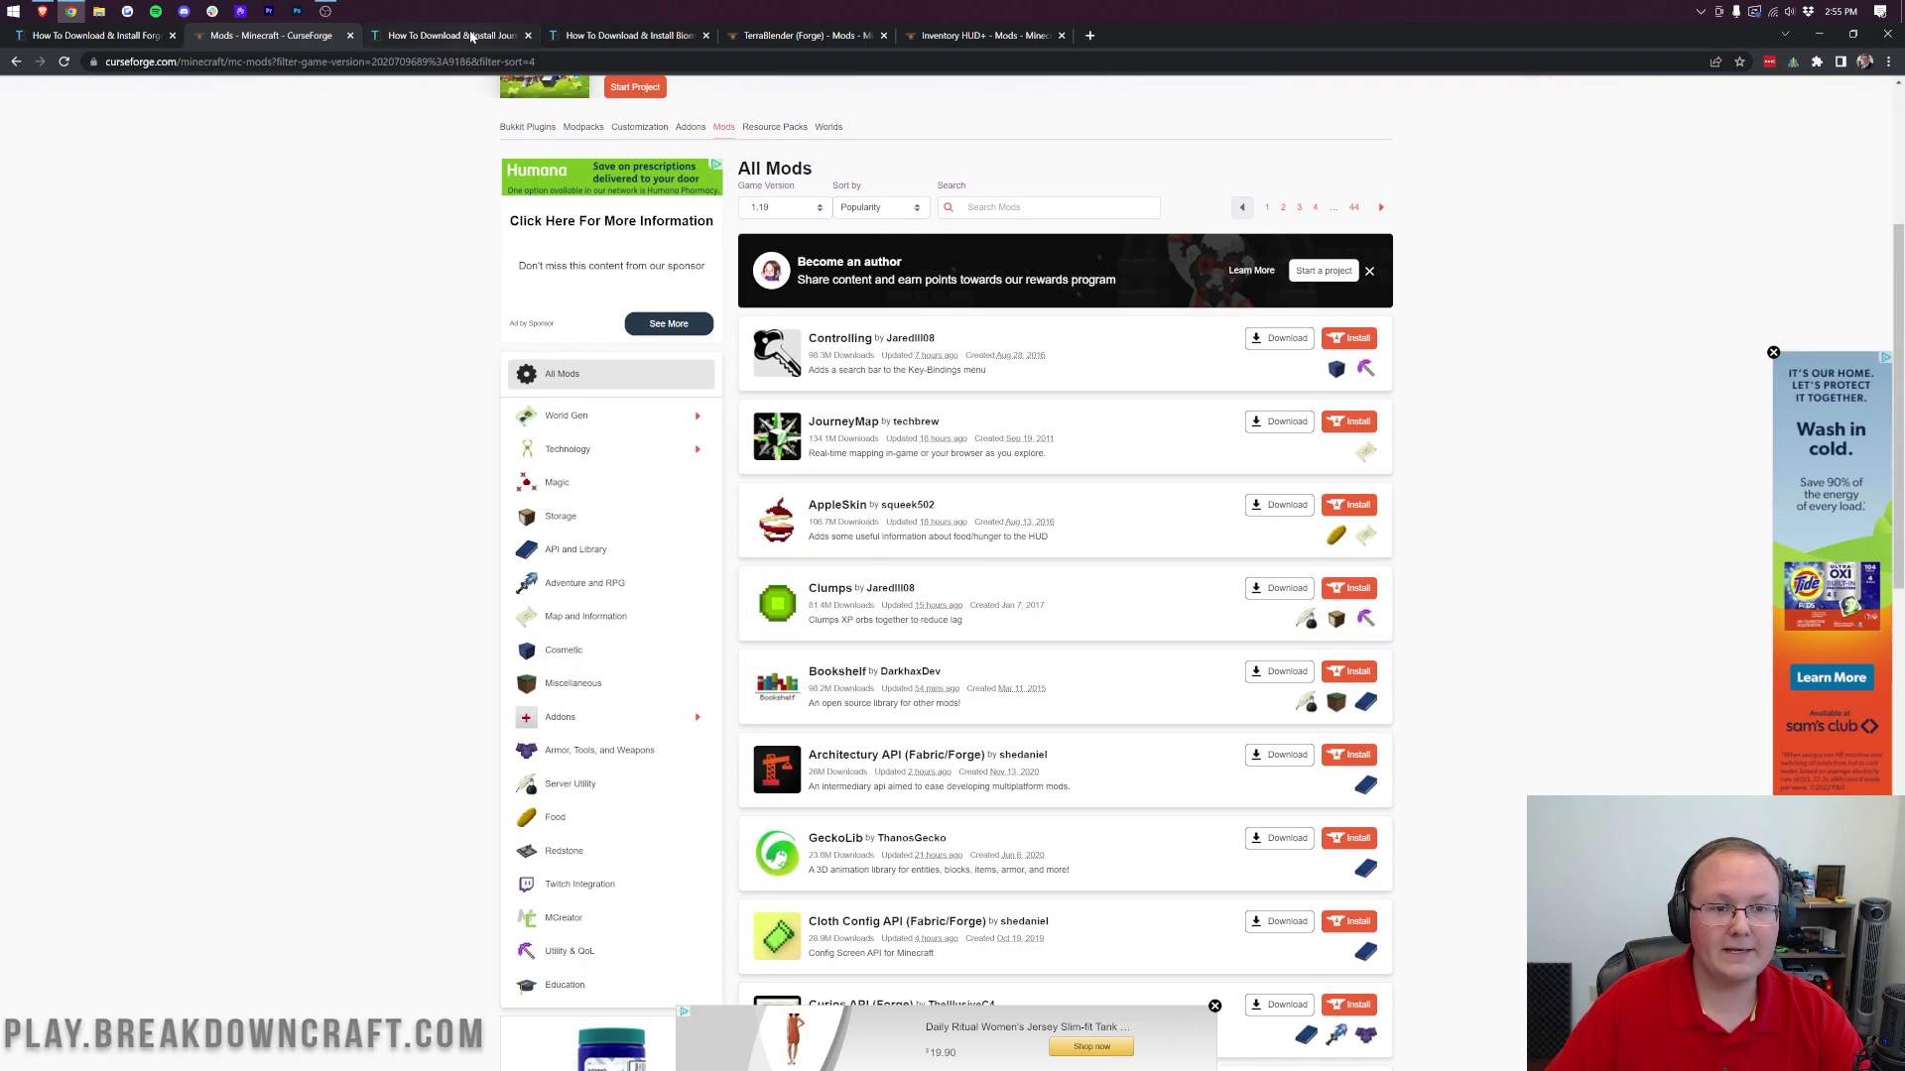
Step: Go to the JourneyMap install guide and open the mod's CurseForge page from its download link
click(472, 37)
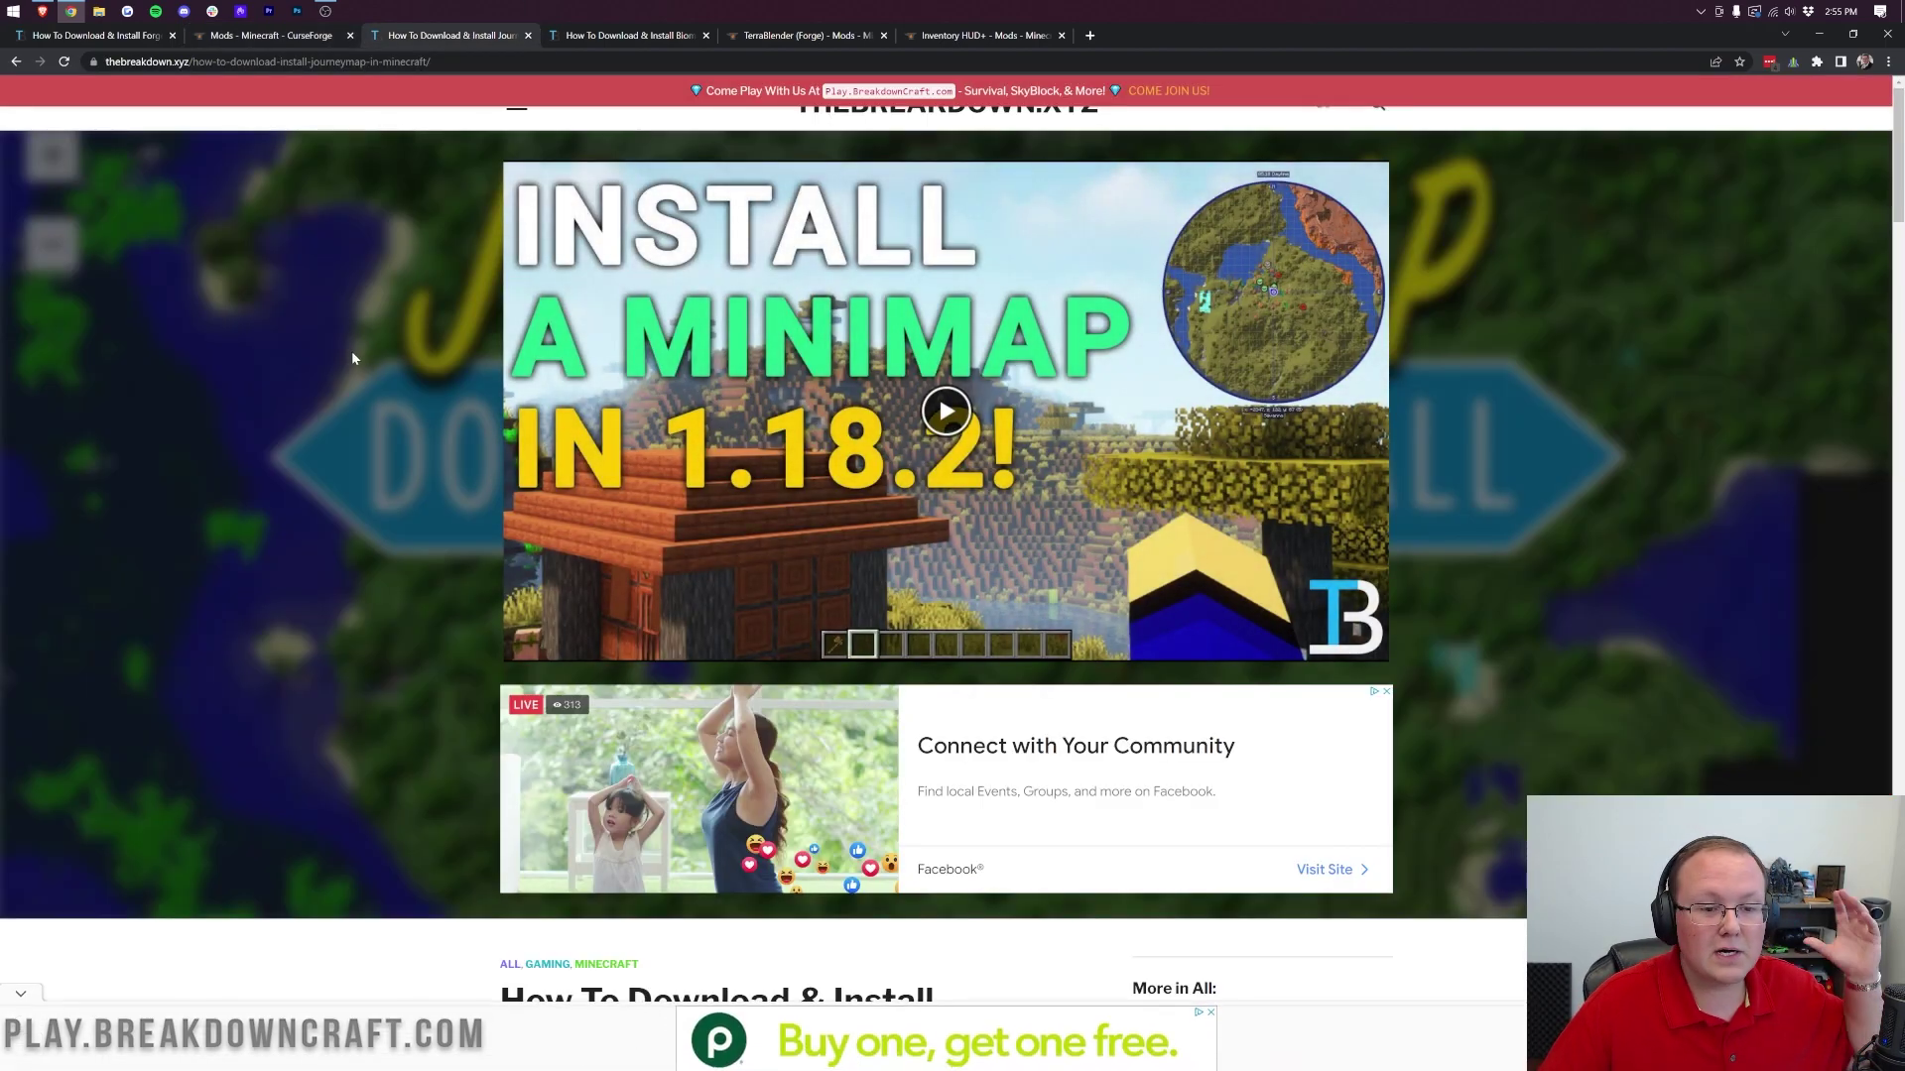
scroll(353, 358, down, 7)
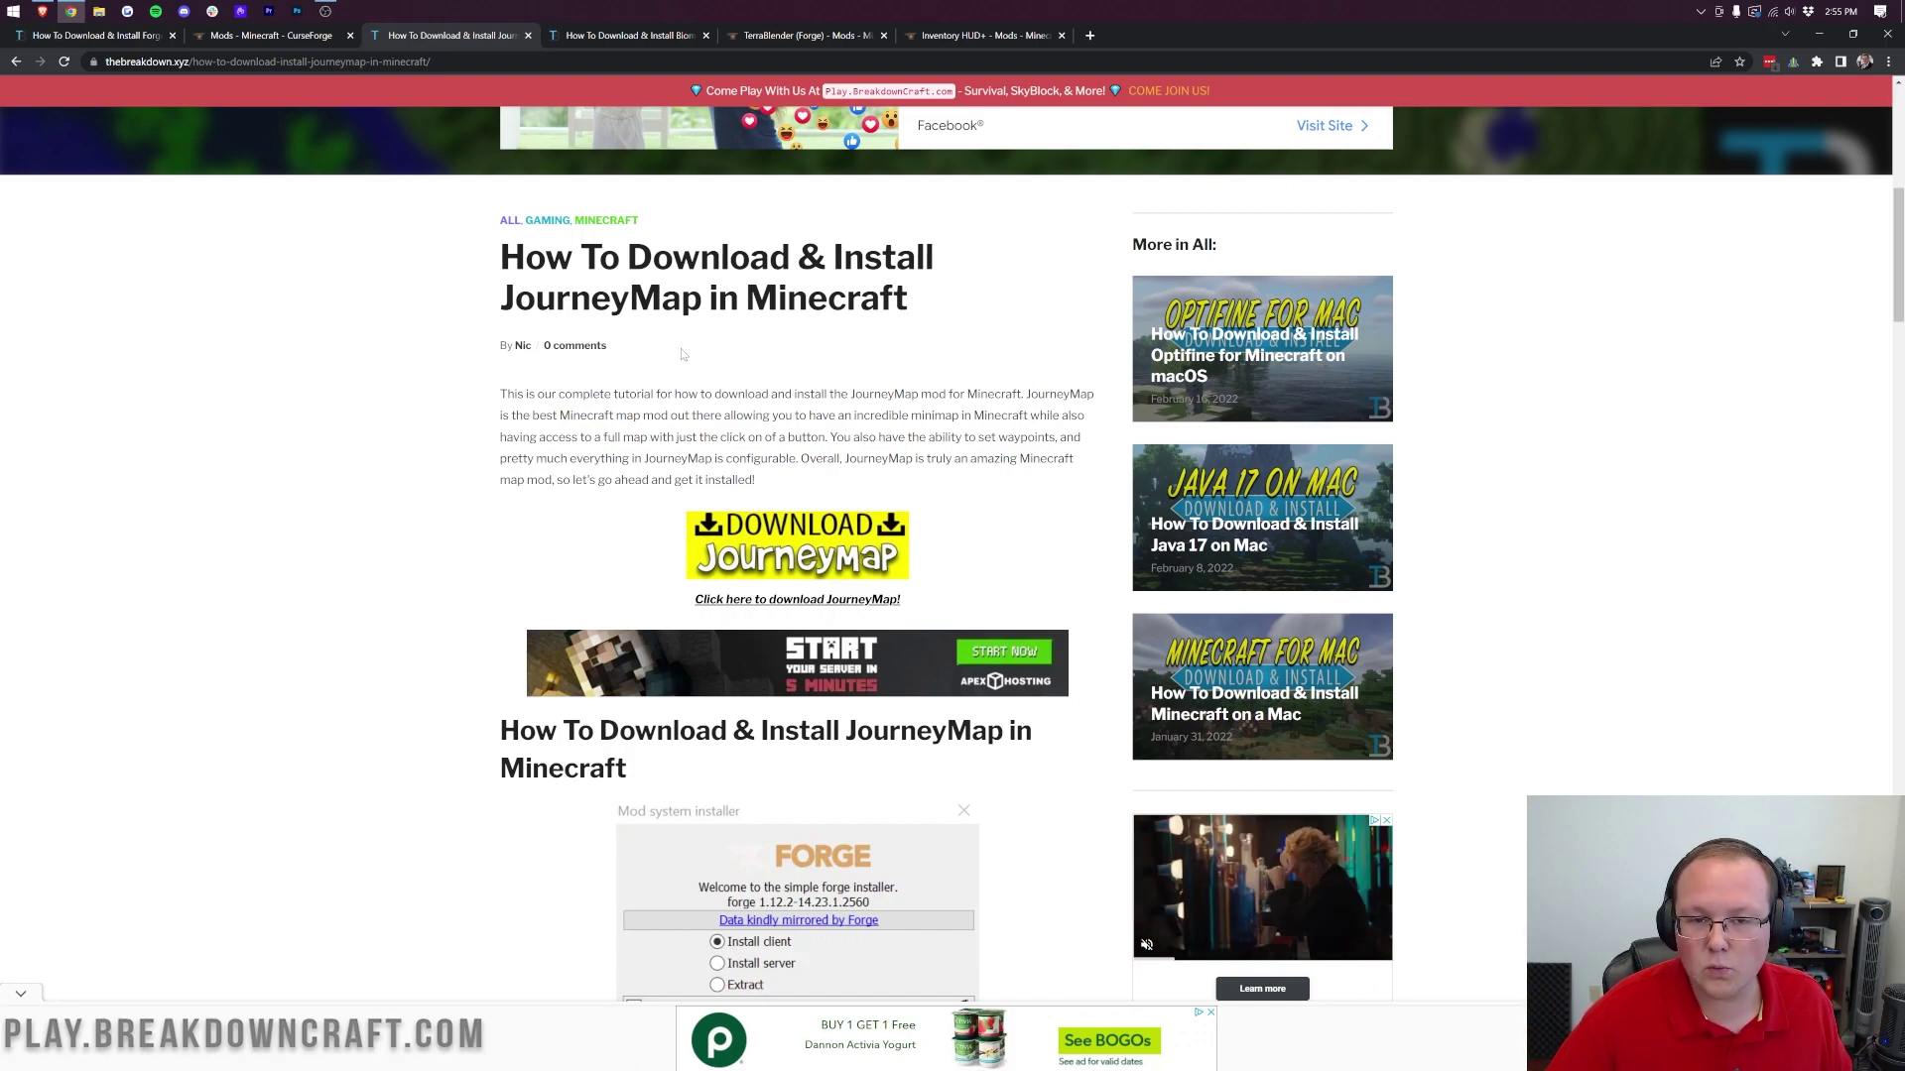
click(836, 541)
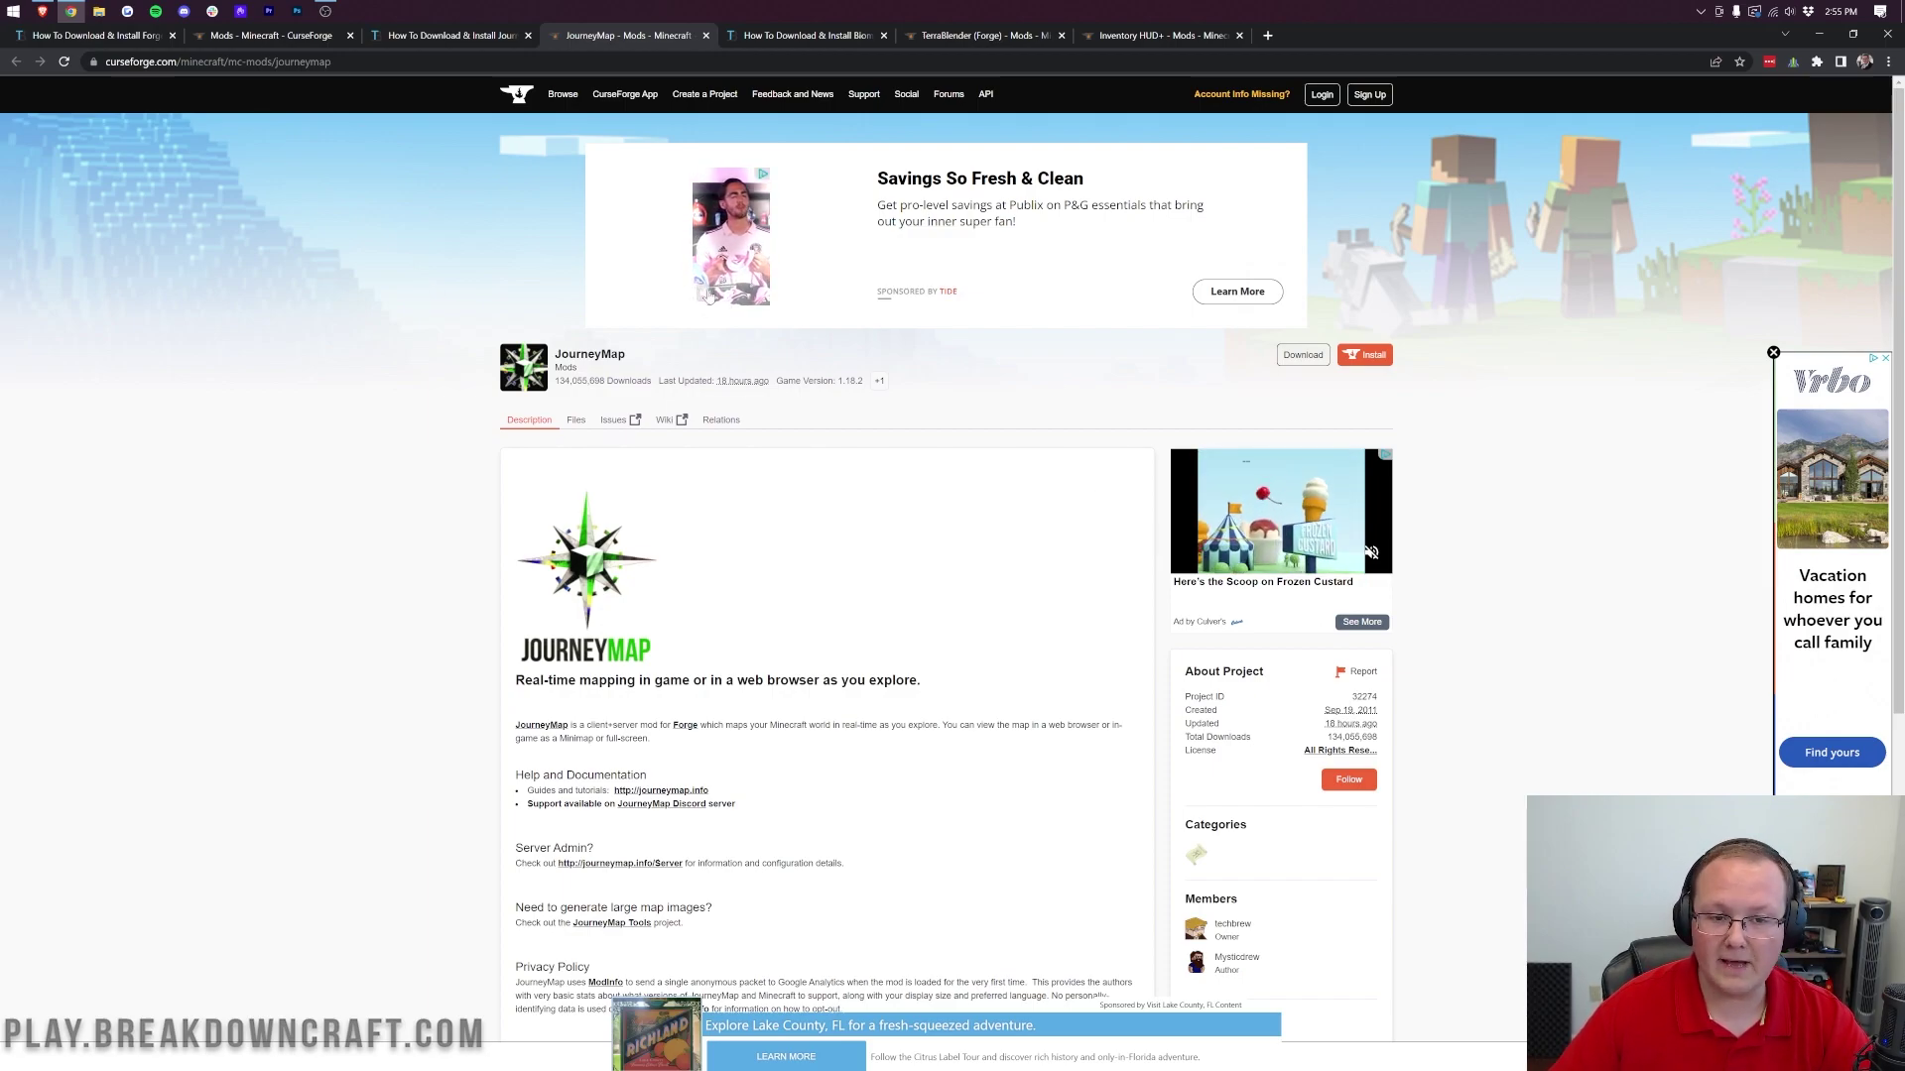
Step: Open JourneyMap from the filtered mod list, place that page beside the guide's JourneyMap page, and return to the latter
click(234, 35)
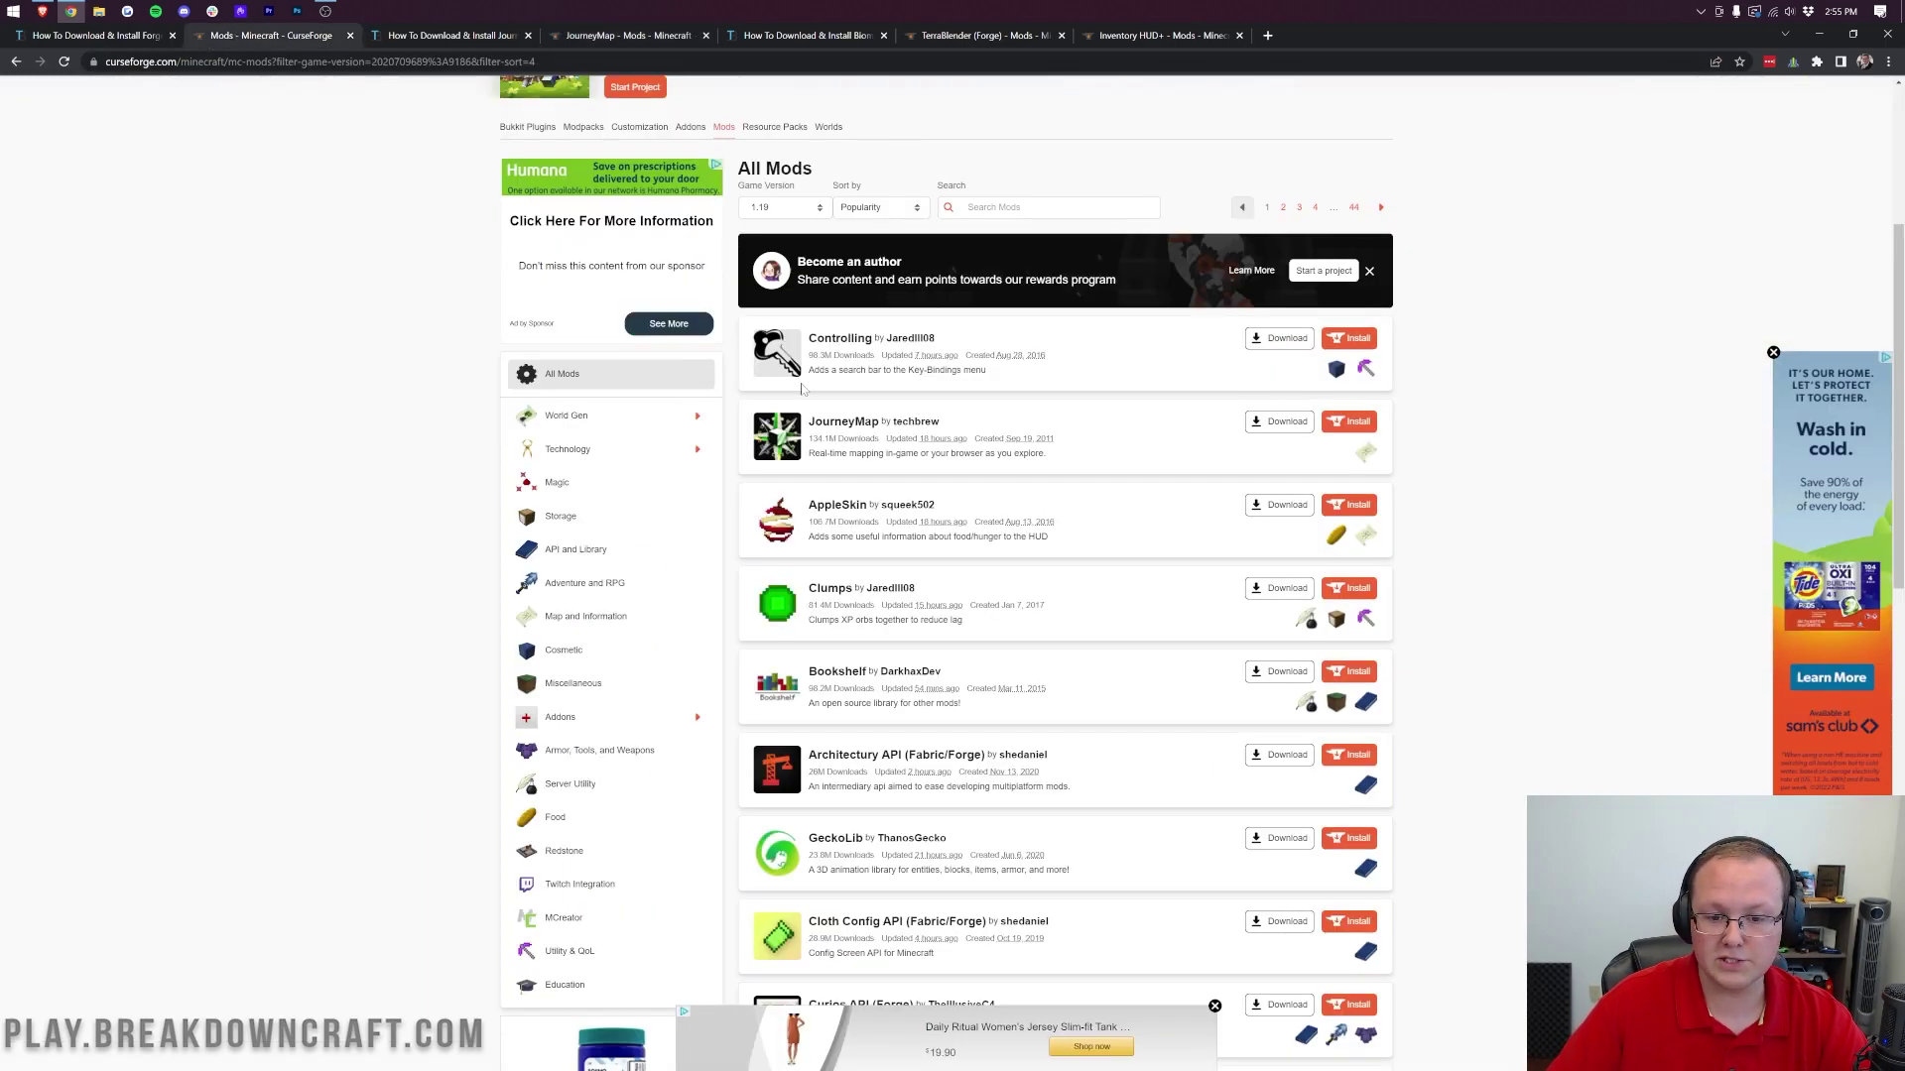
click(842, 421)
drag(335, 30, 515, 36)
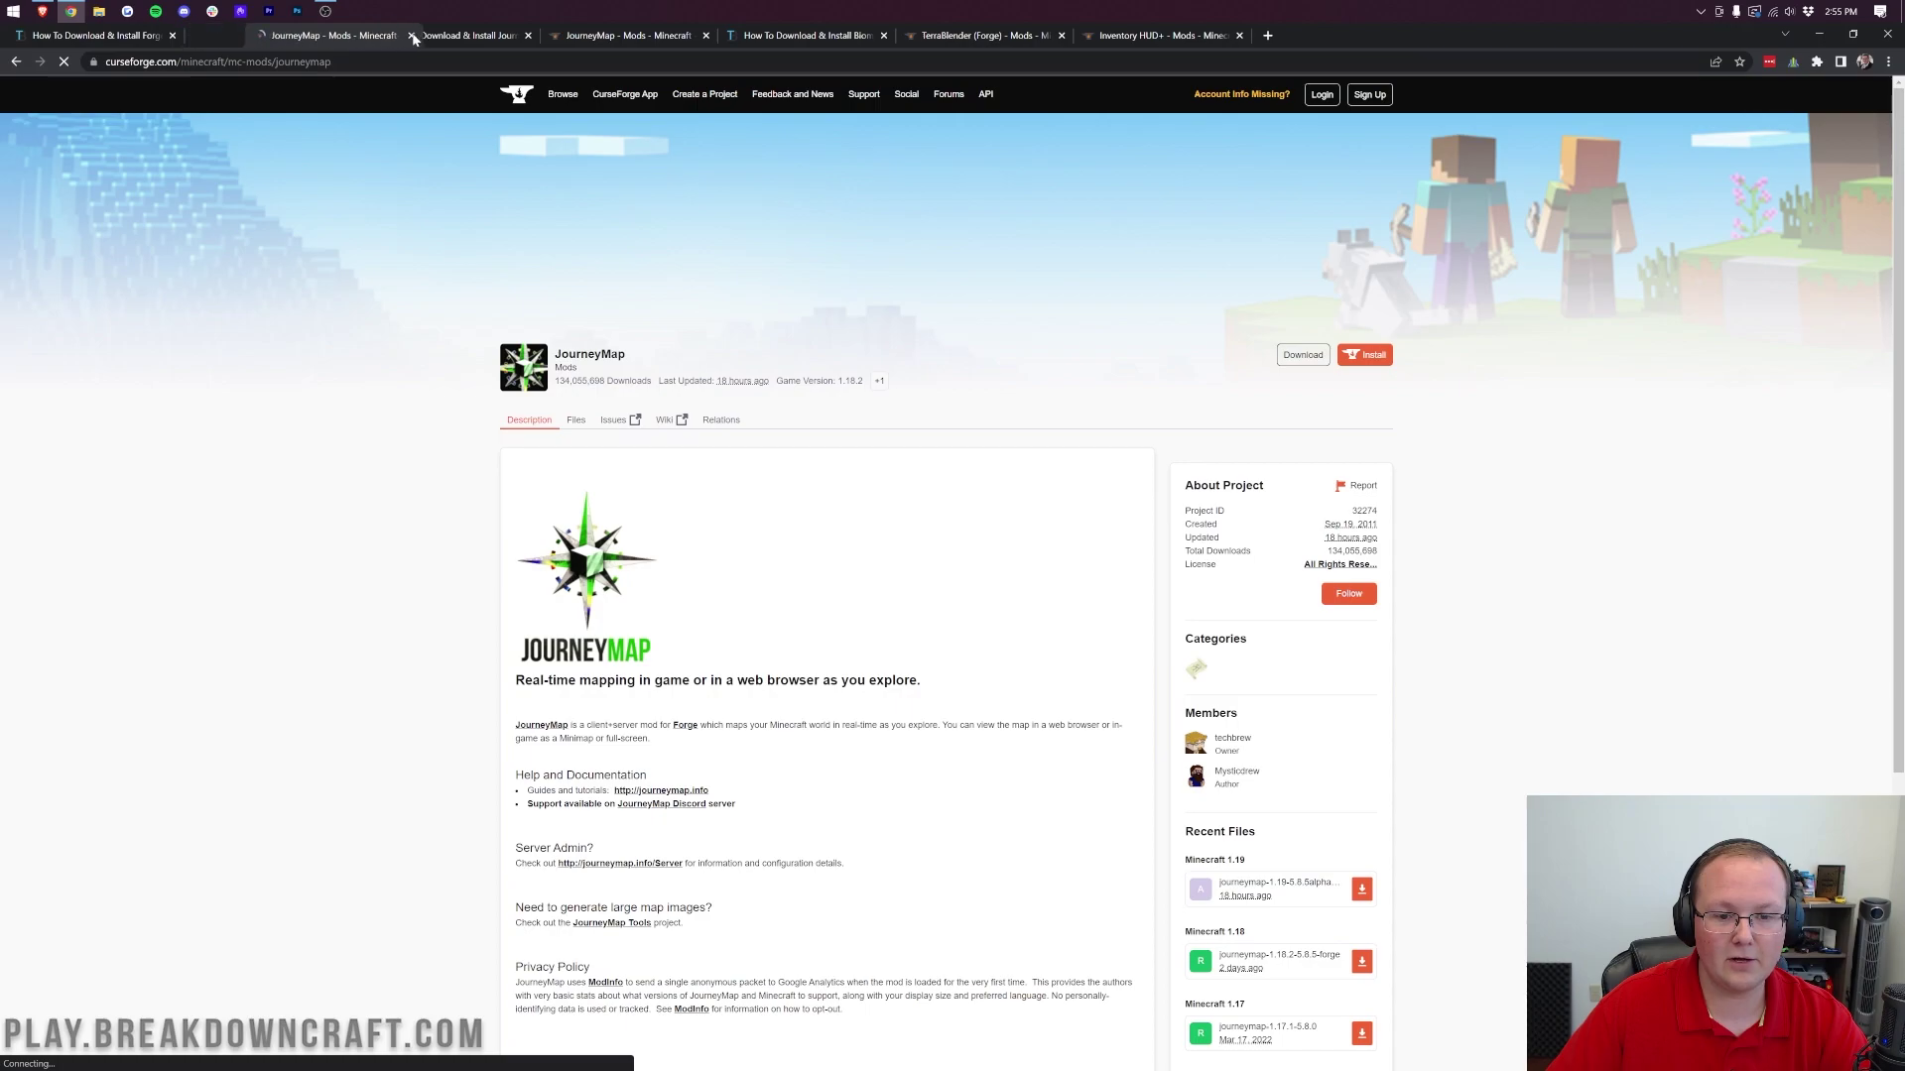
click(562, 38)
Step: Download the Minecraft 1.19 JourneyMap file from the mod's recent files
scroll(882, 425, down, 2)
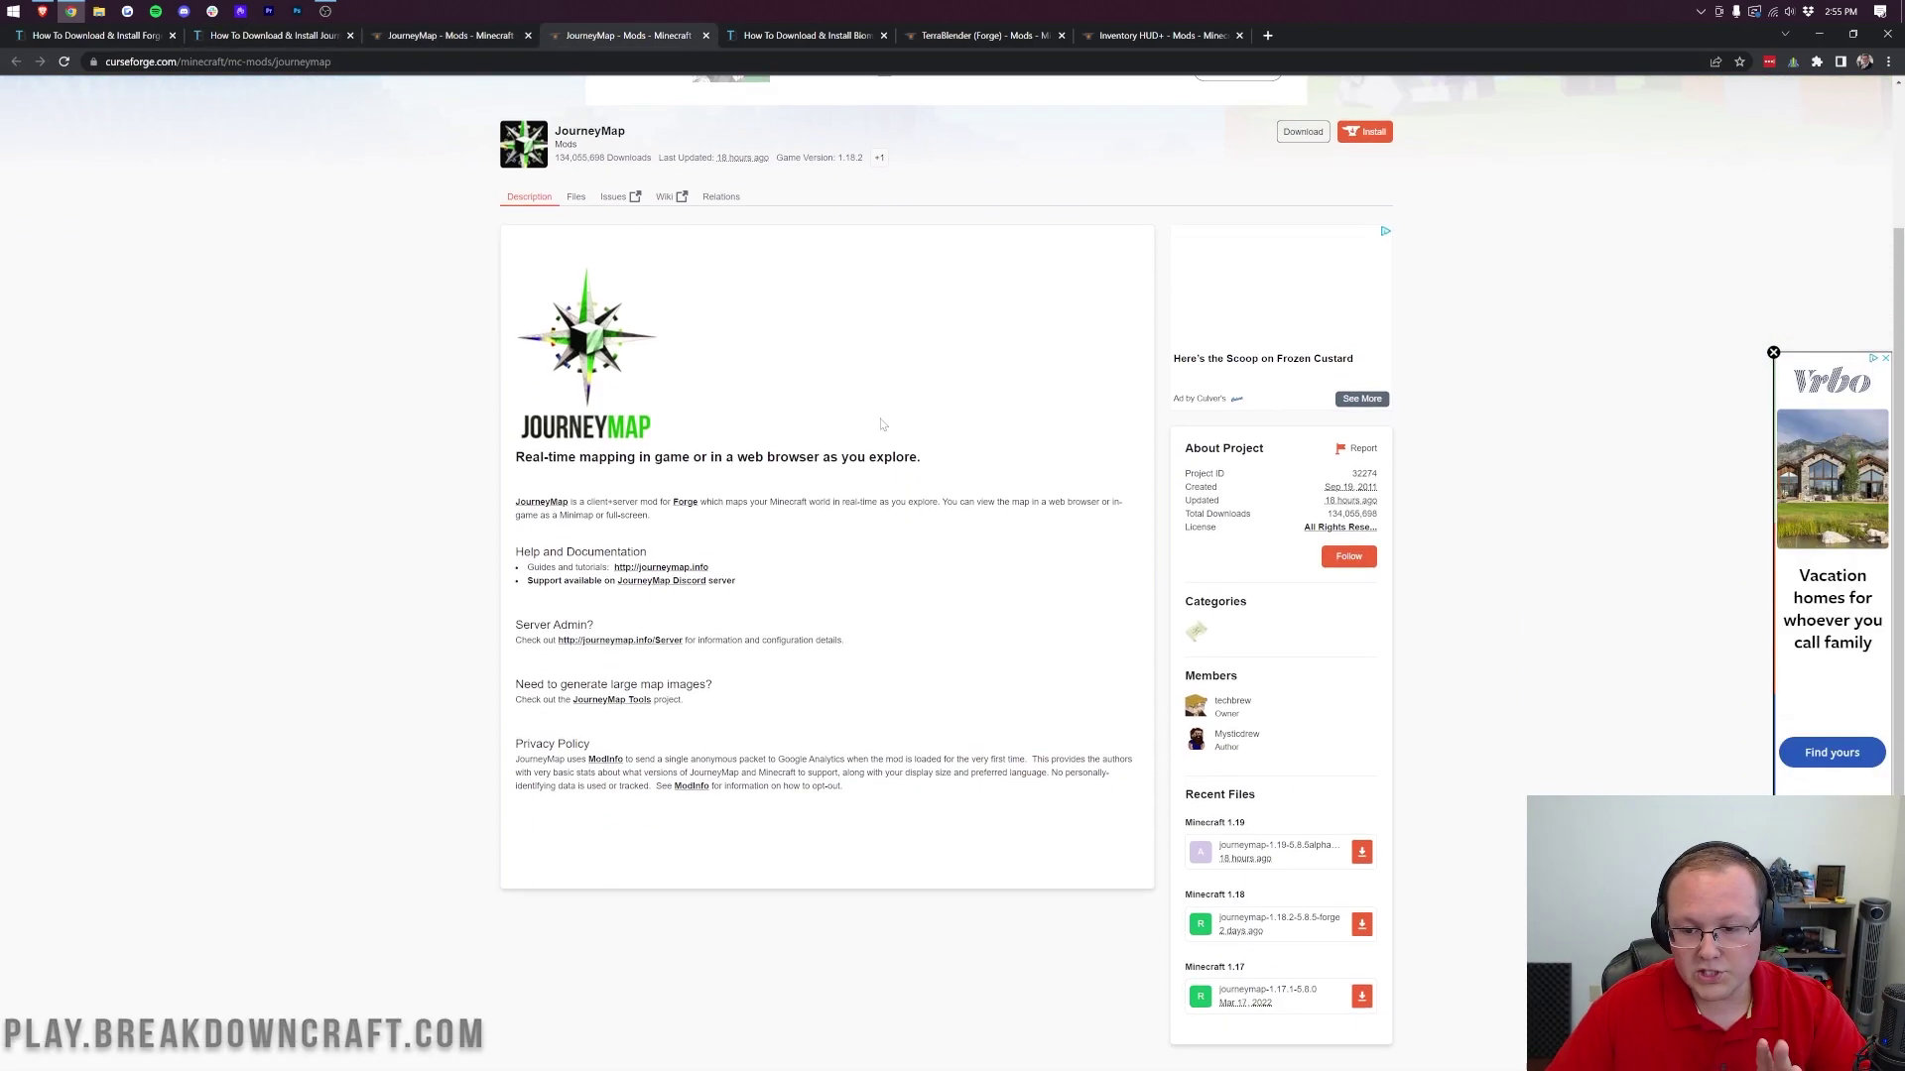
scroll(882, 425, up, 1)
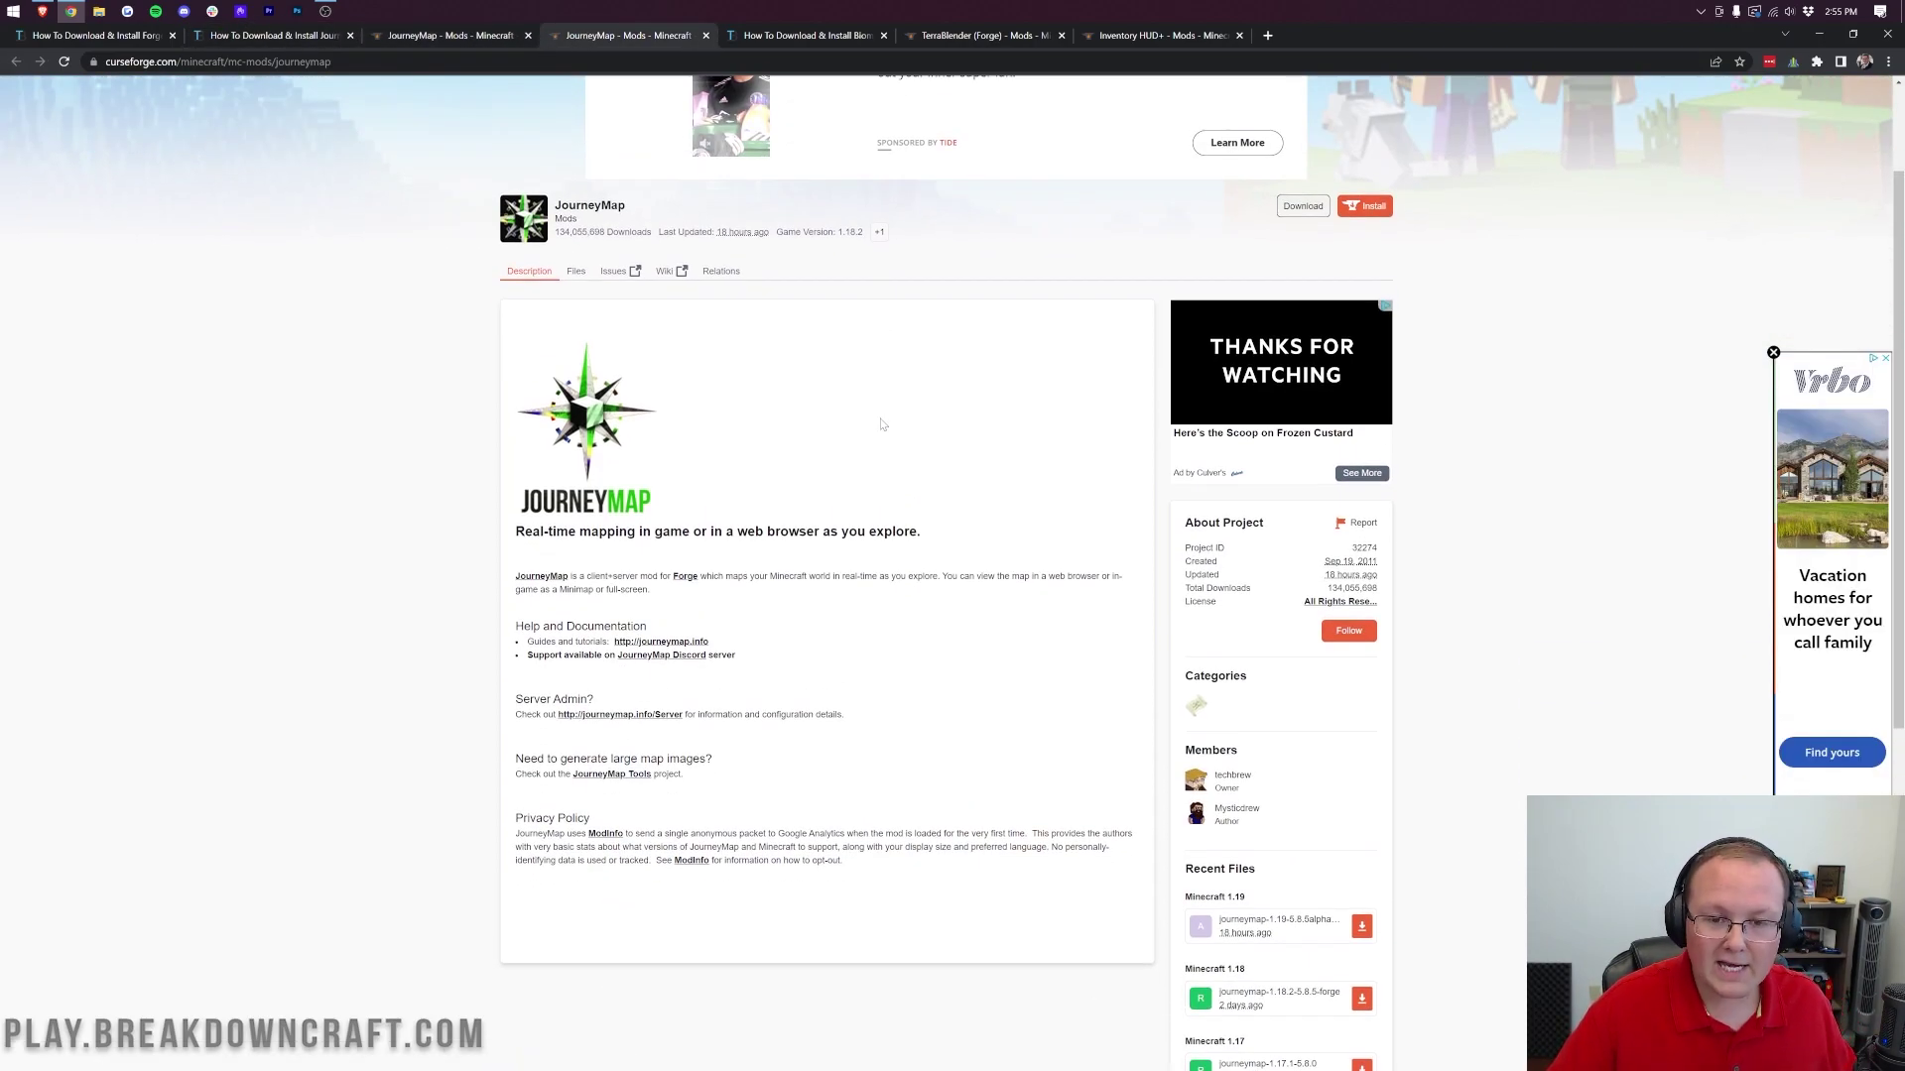
scroll(881, 421, up, 2)
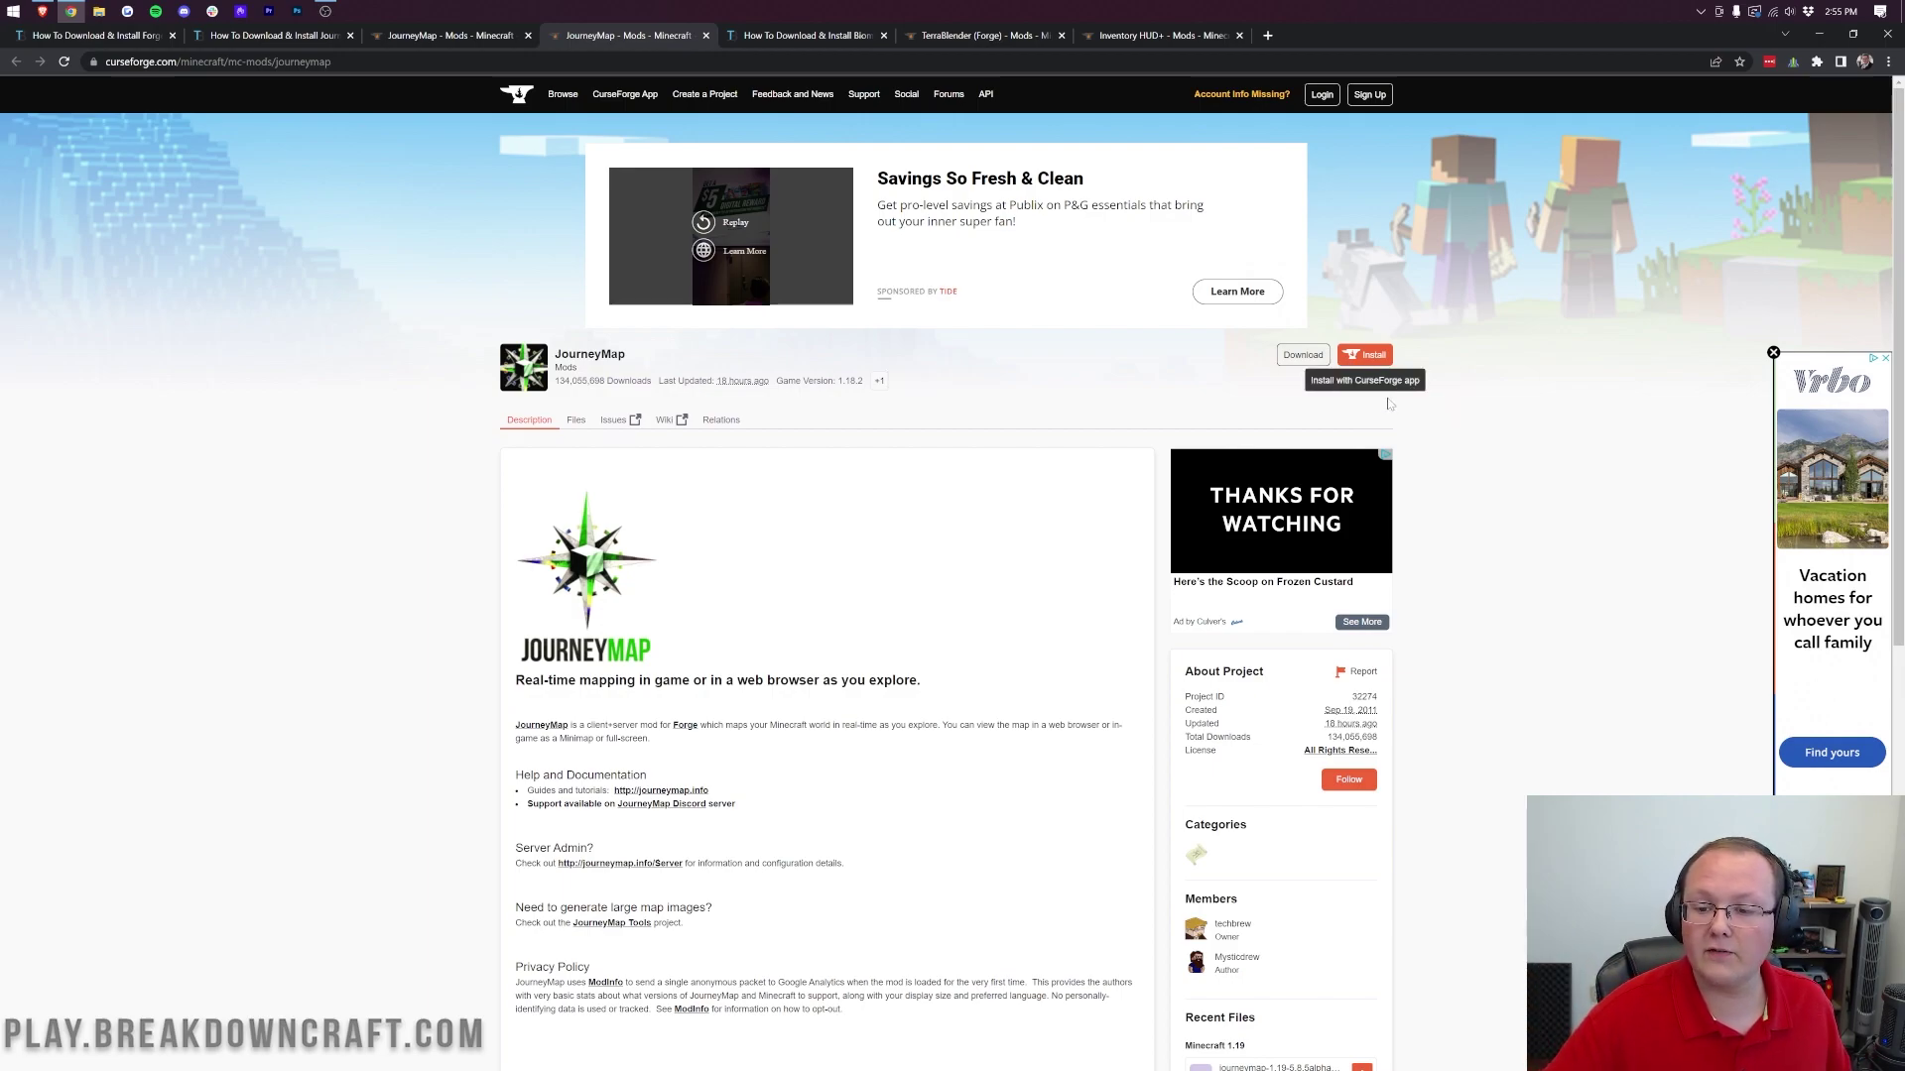
scroll(1277, 298, down, 6)
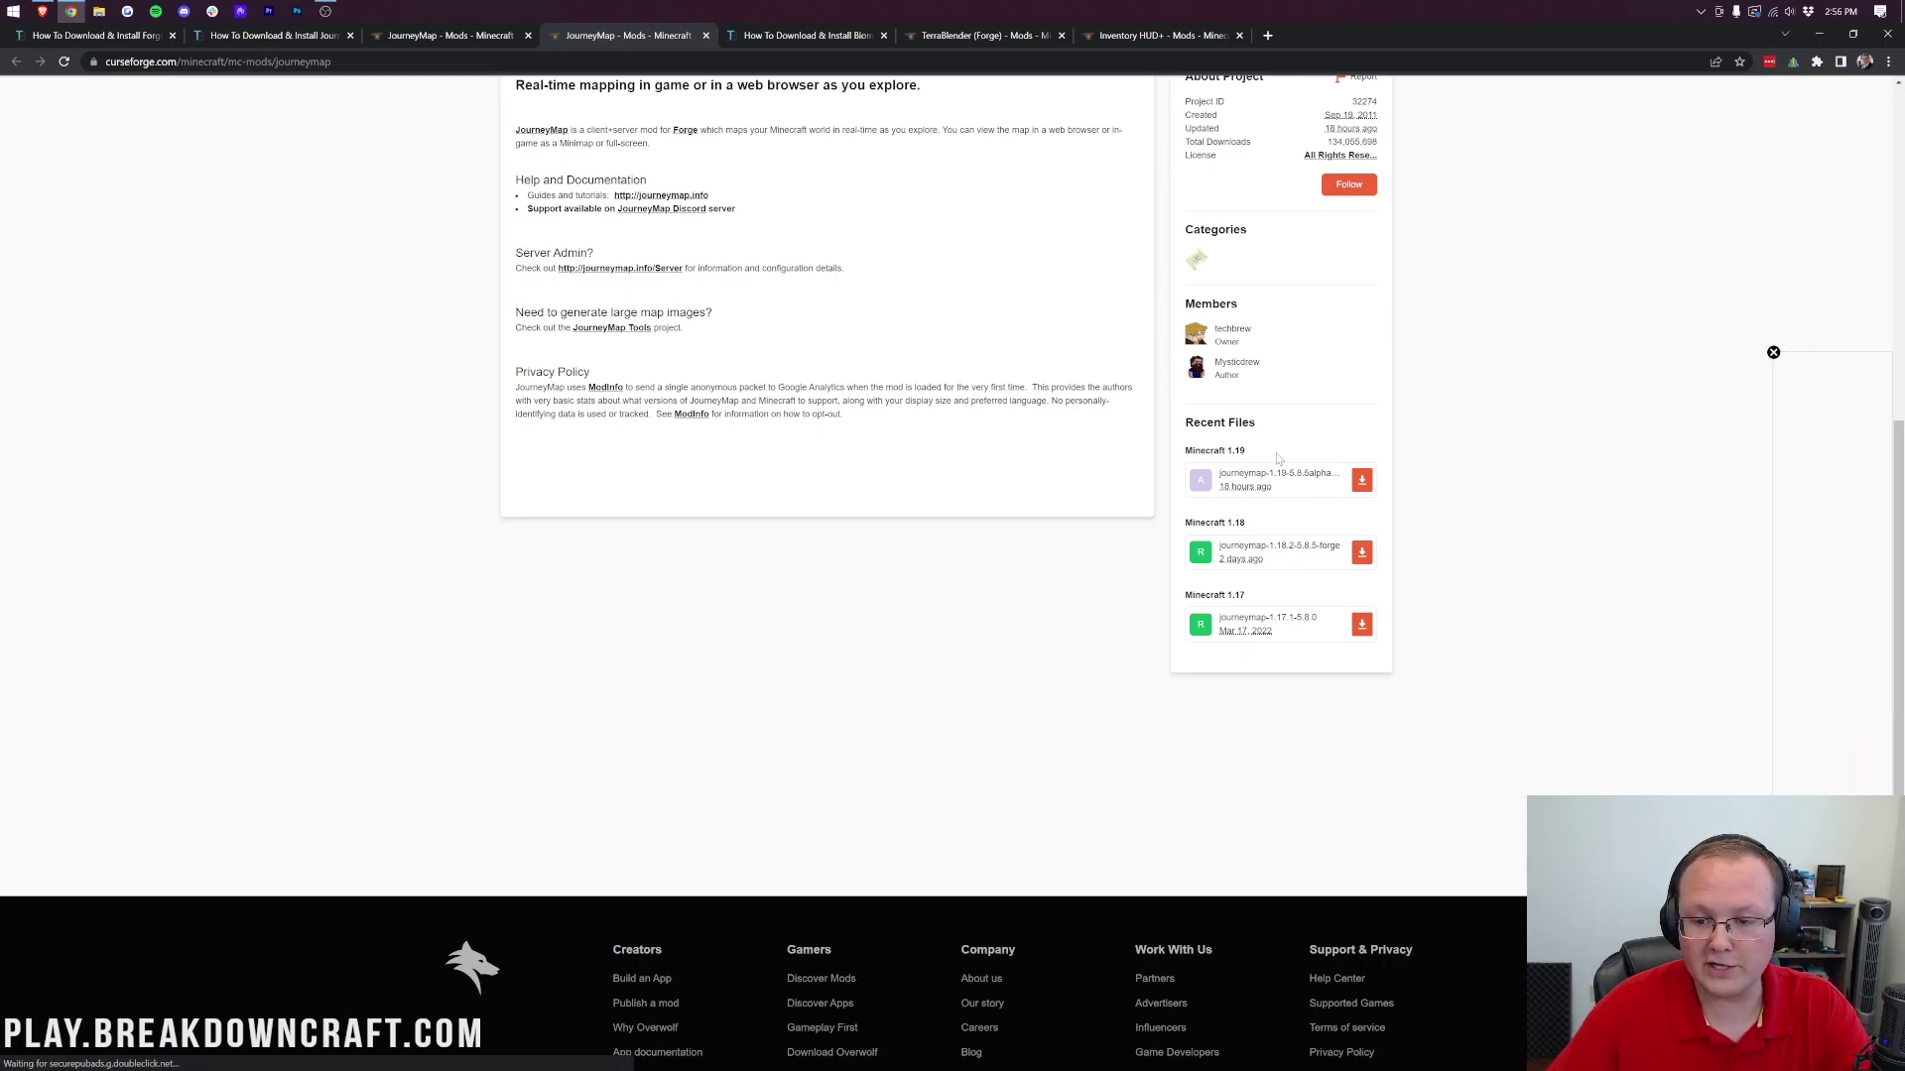
scroll(1277, 458, up, 6)
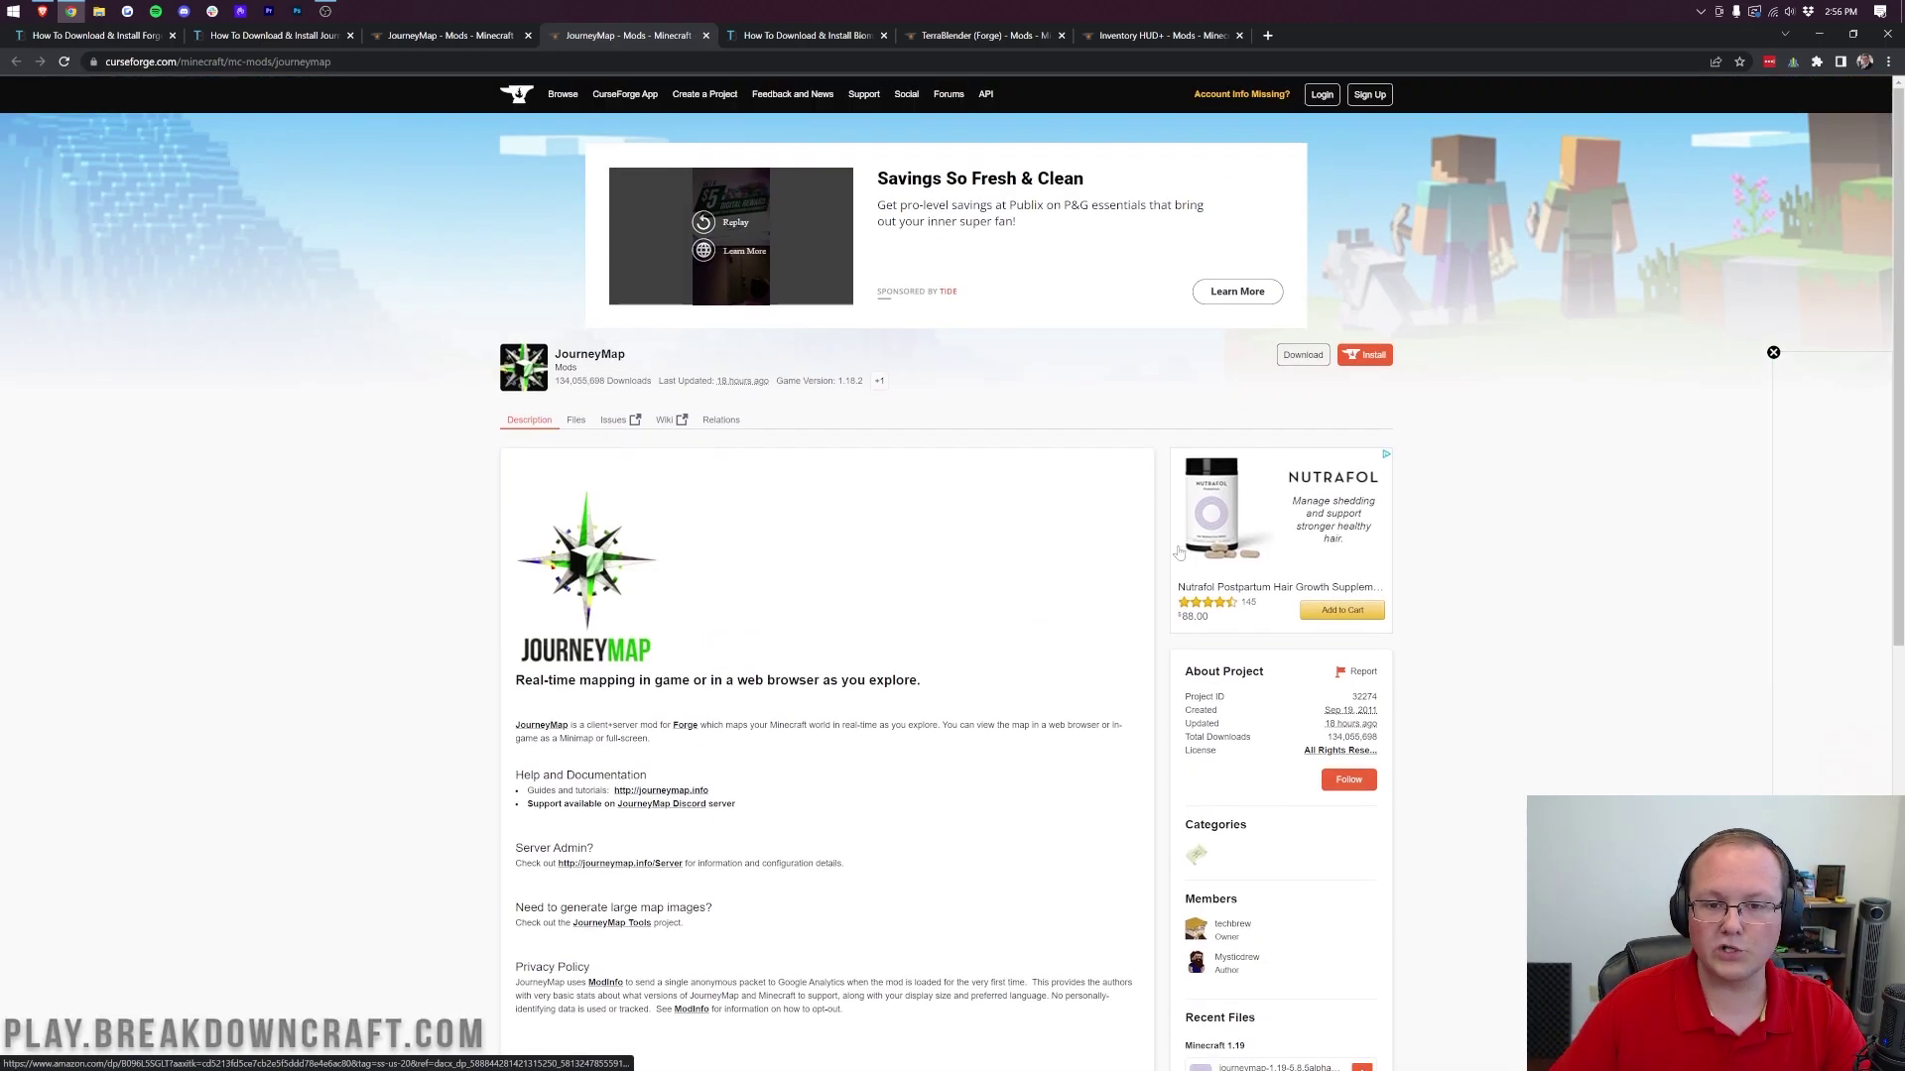
scroll(1178, 553, down, 6)
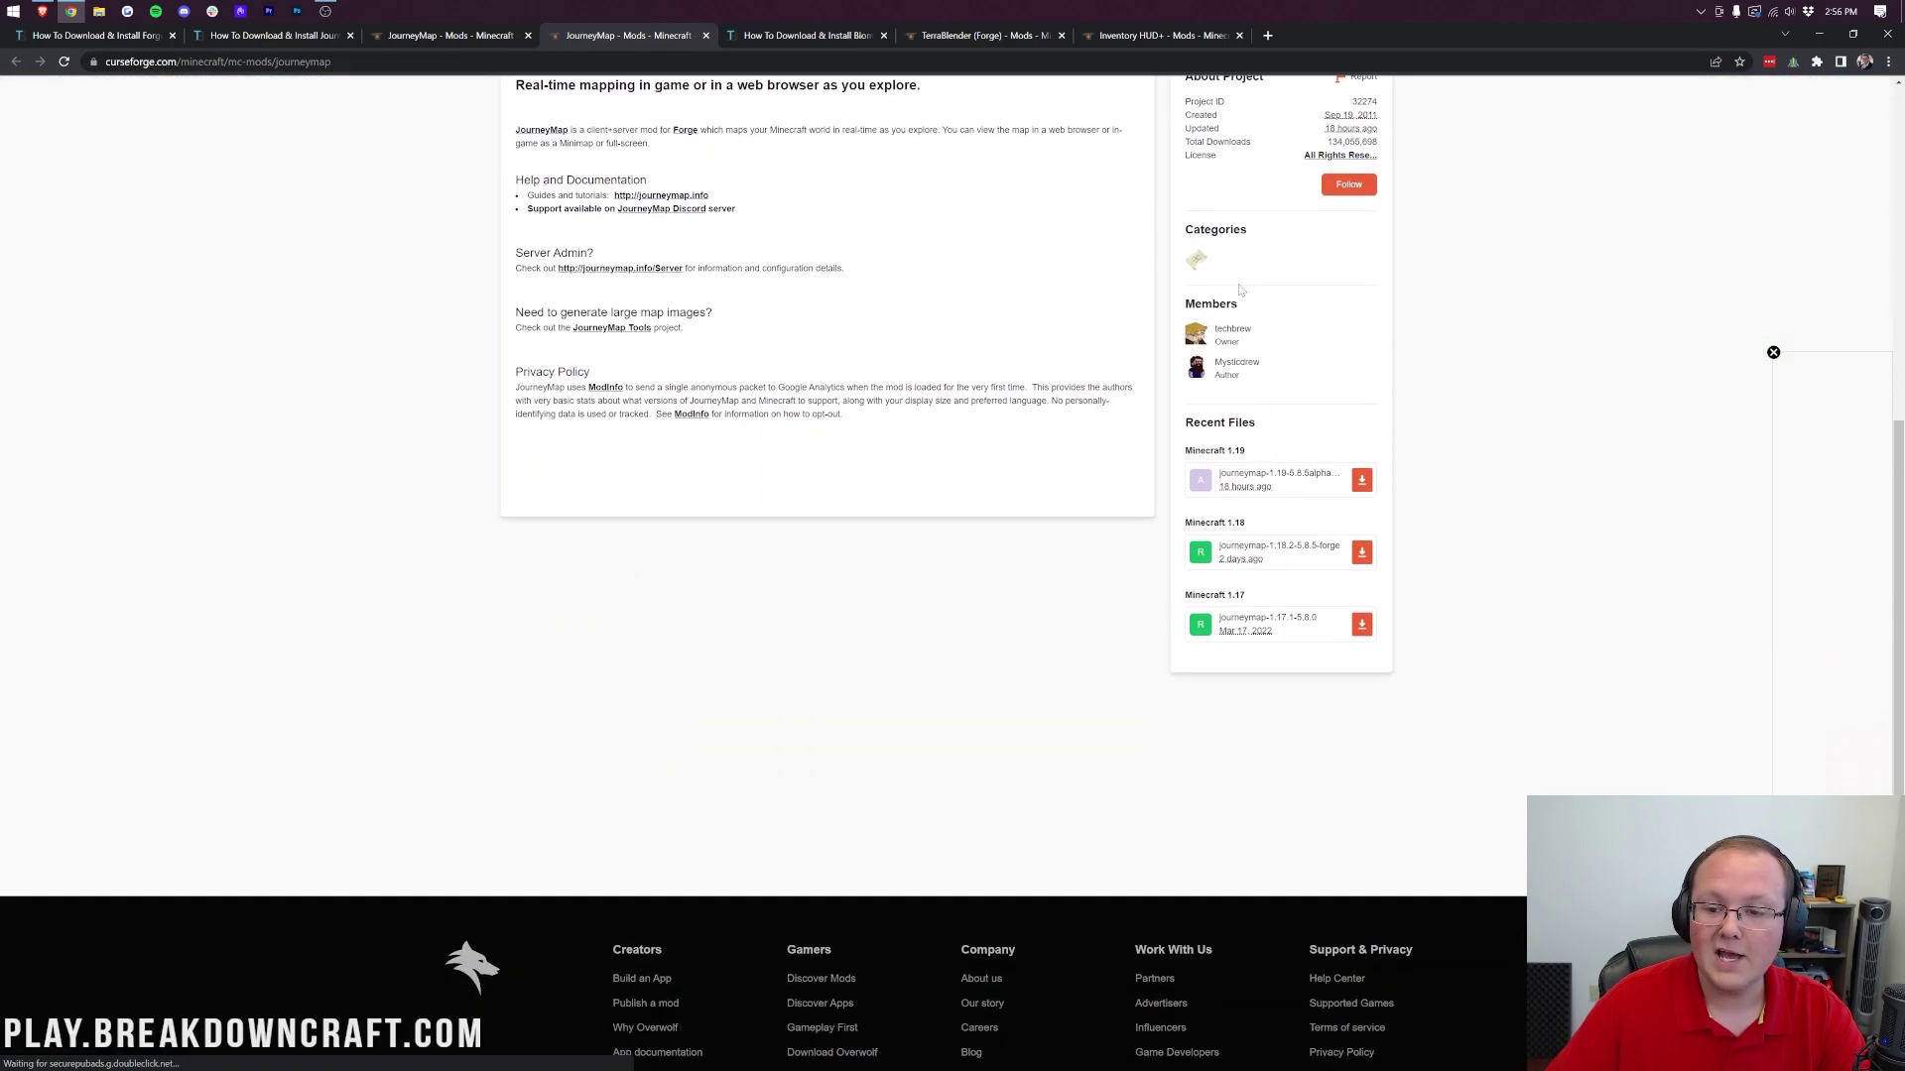
click(1367, 481)
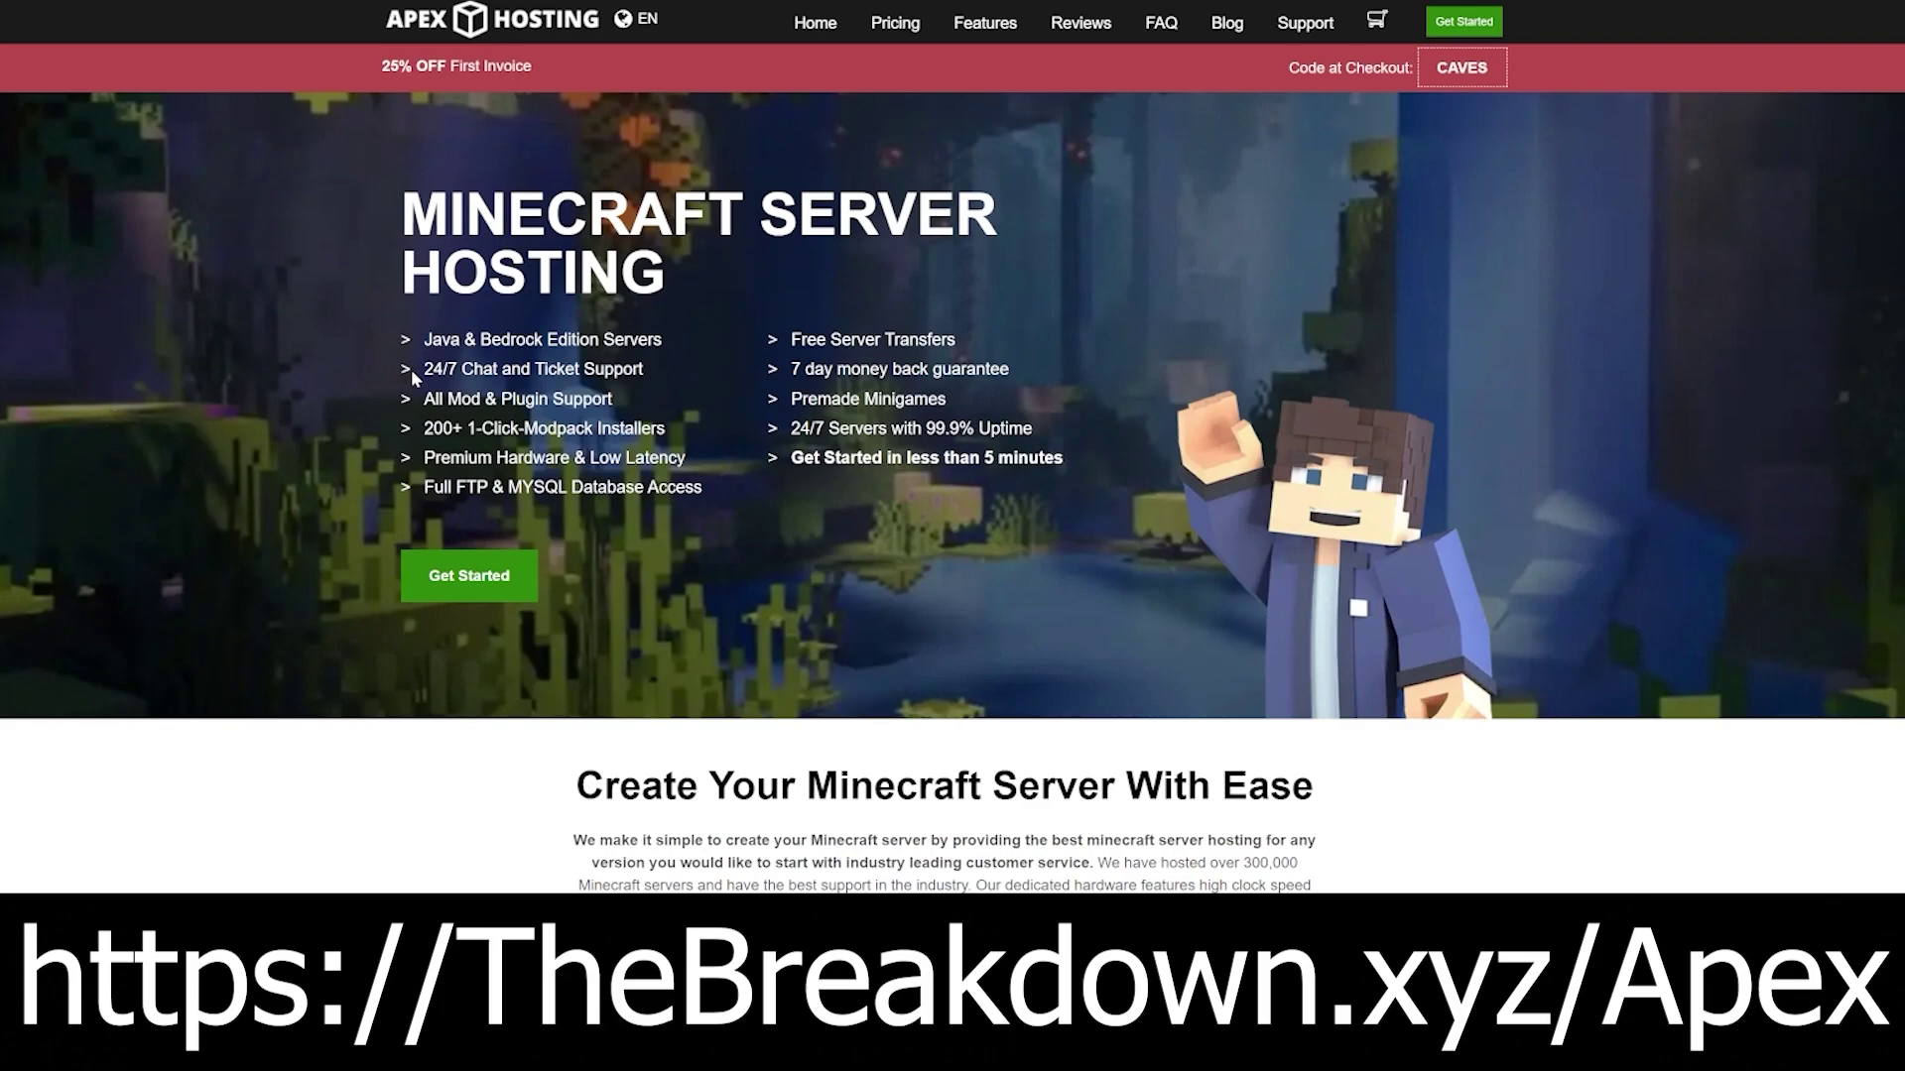
Step: Review the Apex Hosting page, highlighting the low latency, quick start and DDoS protection features
drag(422, 377, 685, 458)
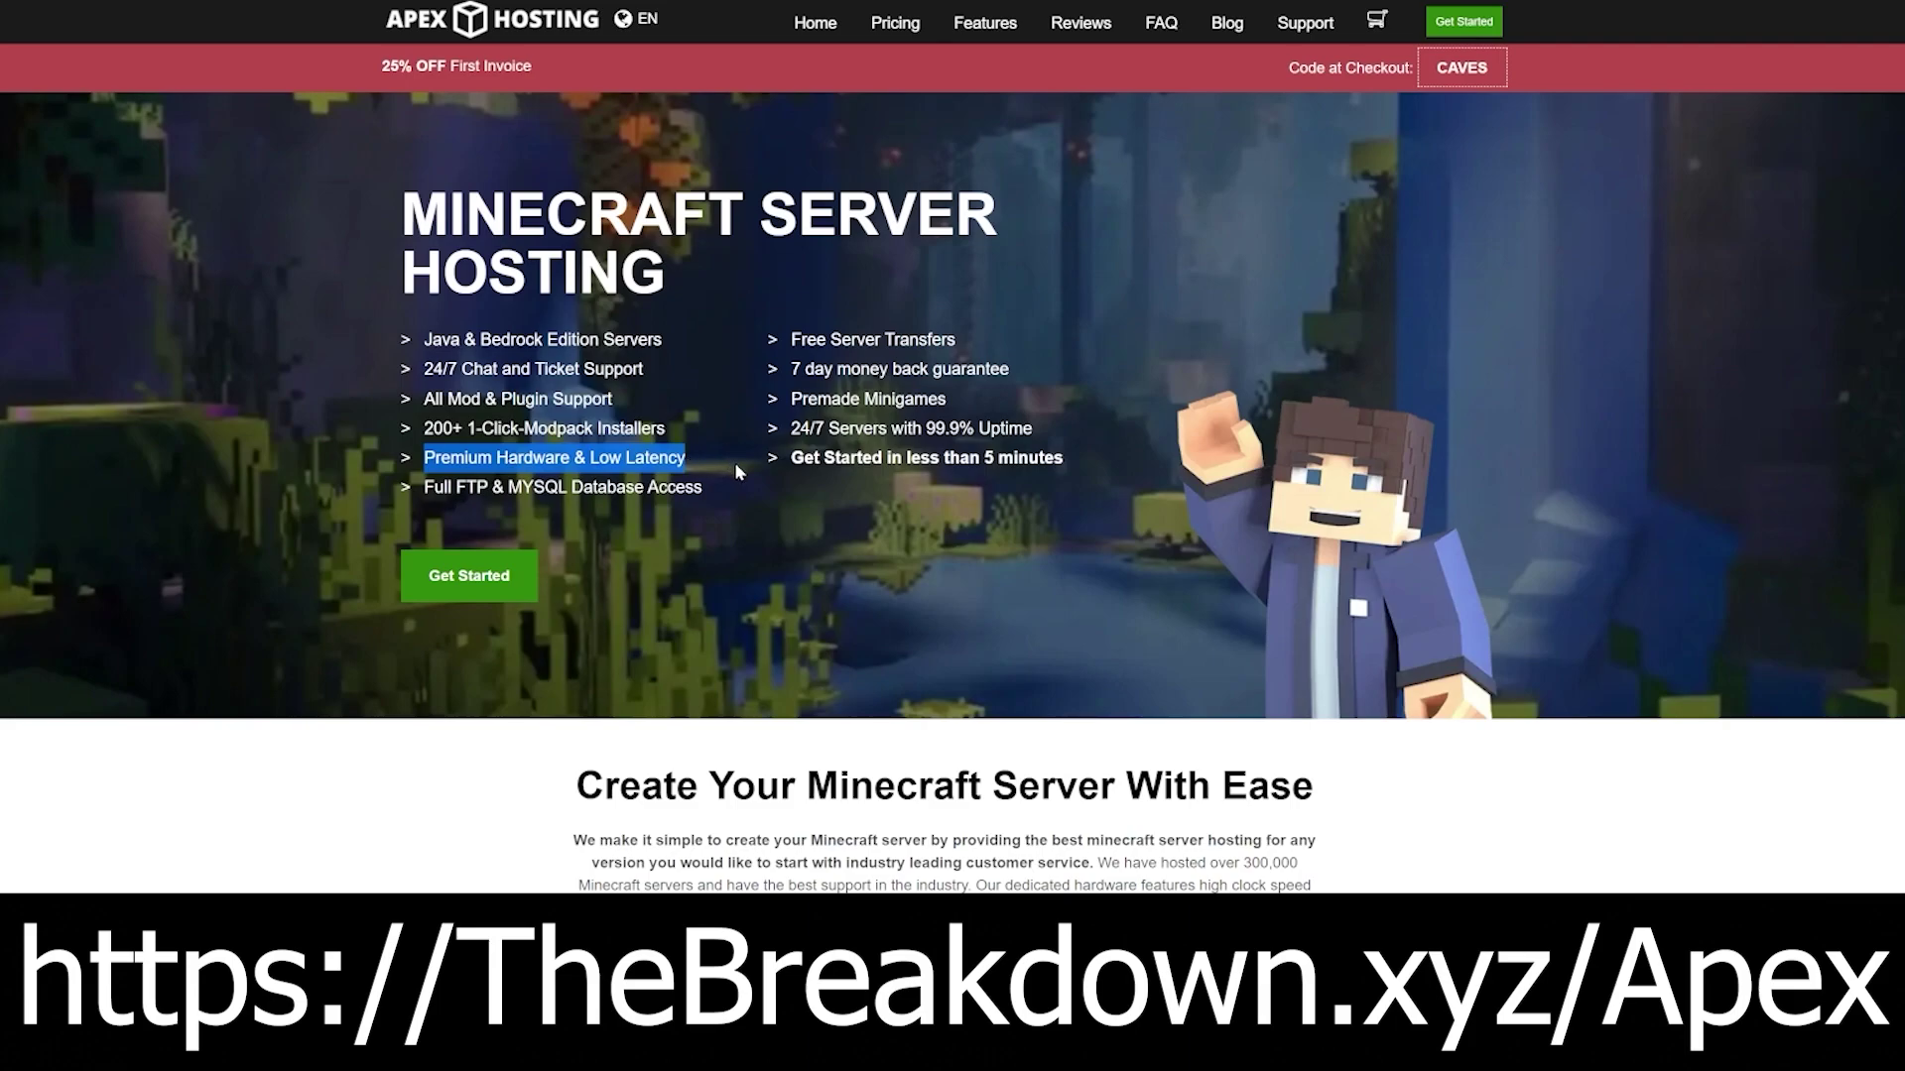
drag(791, 459, 1064, 458)
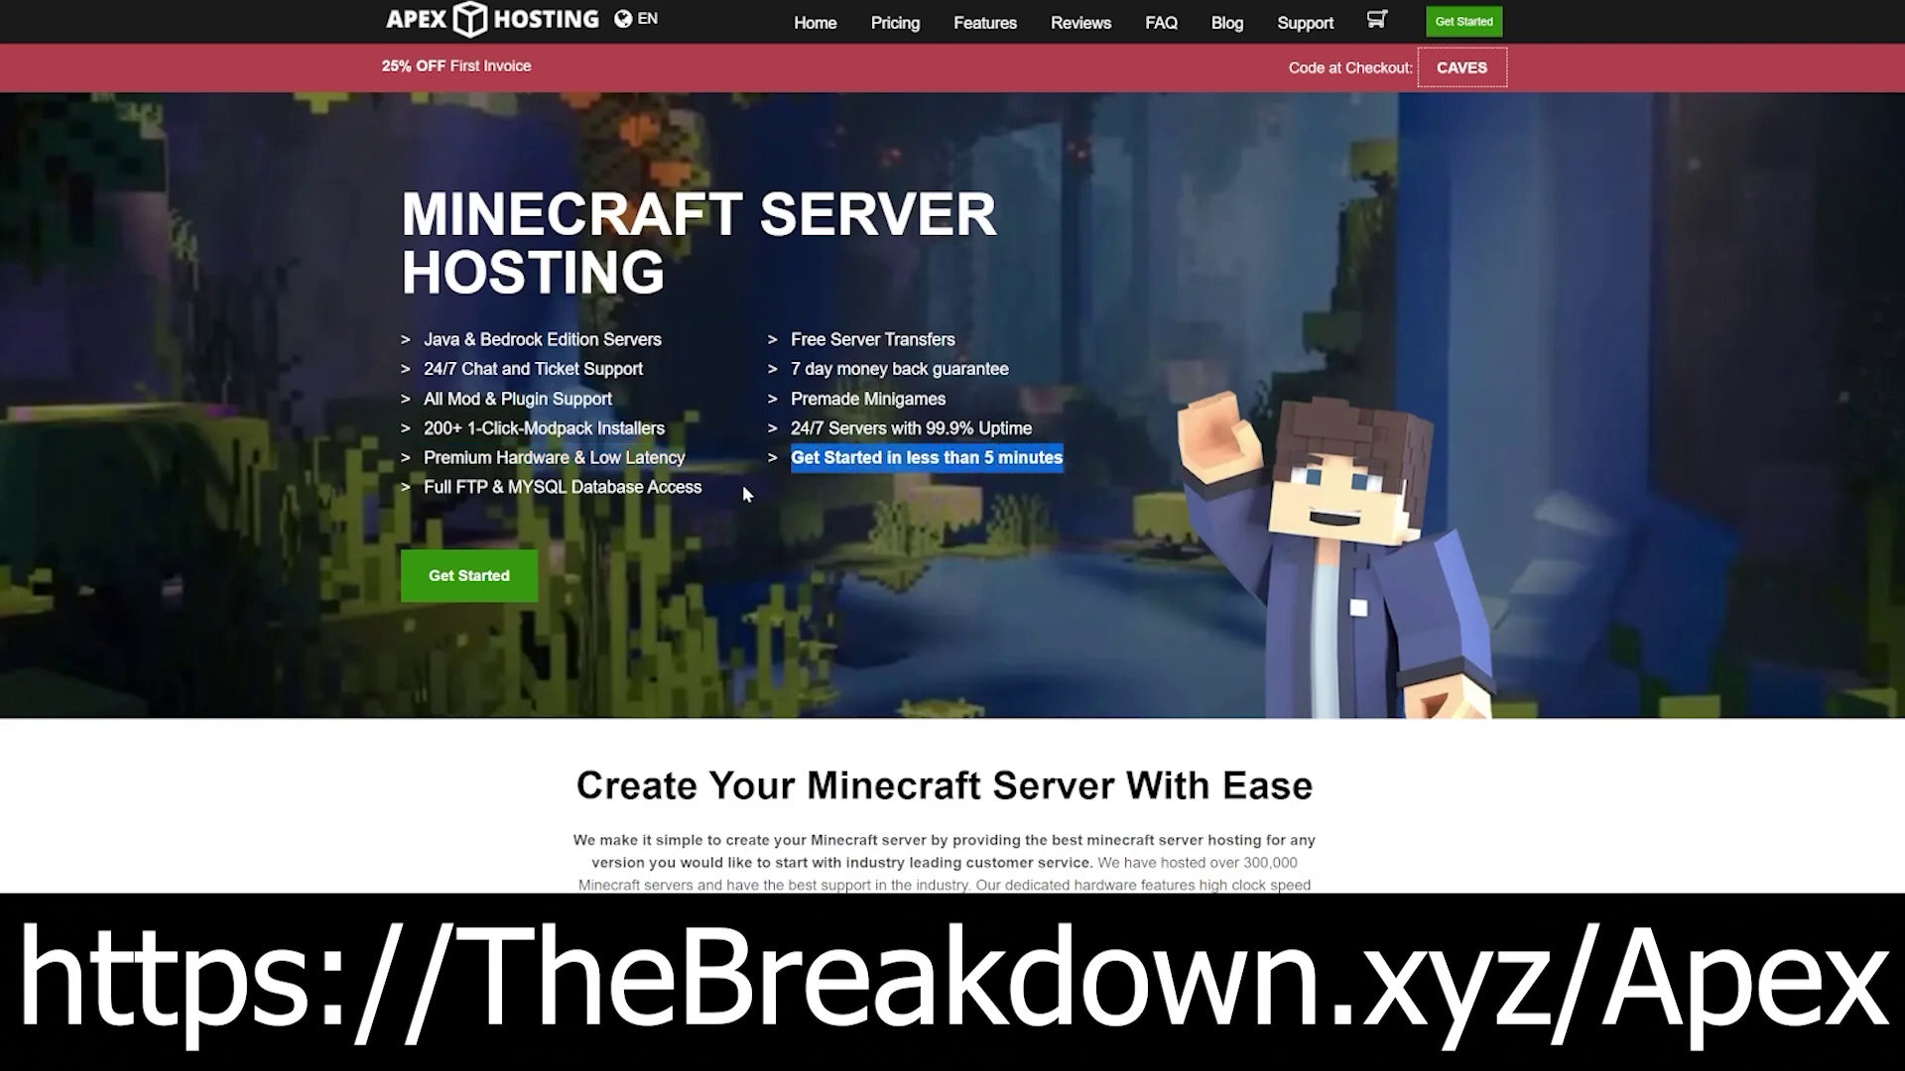
scroll(746, 493, down, 6)
drag(687, 434, 720, 457)
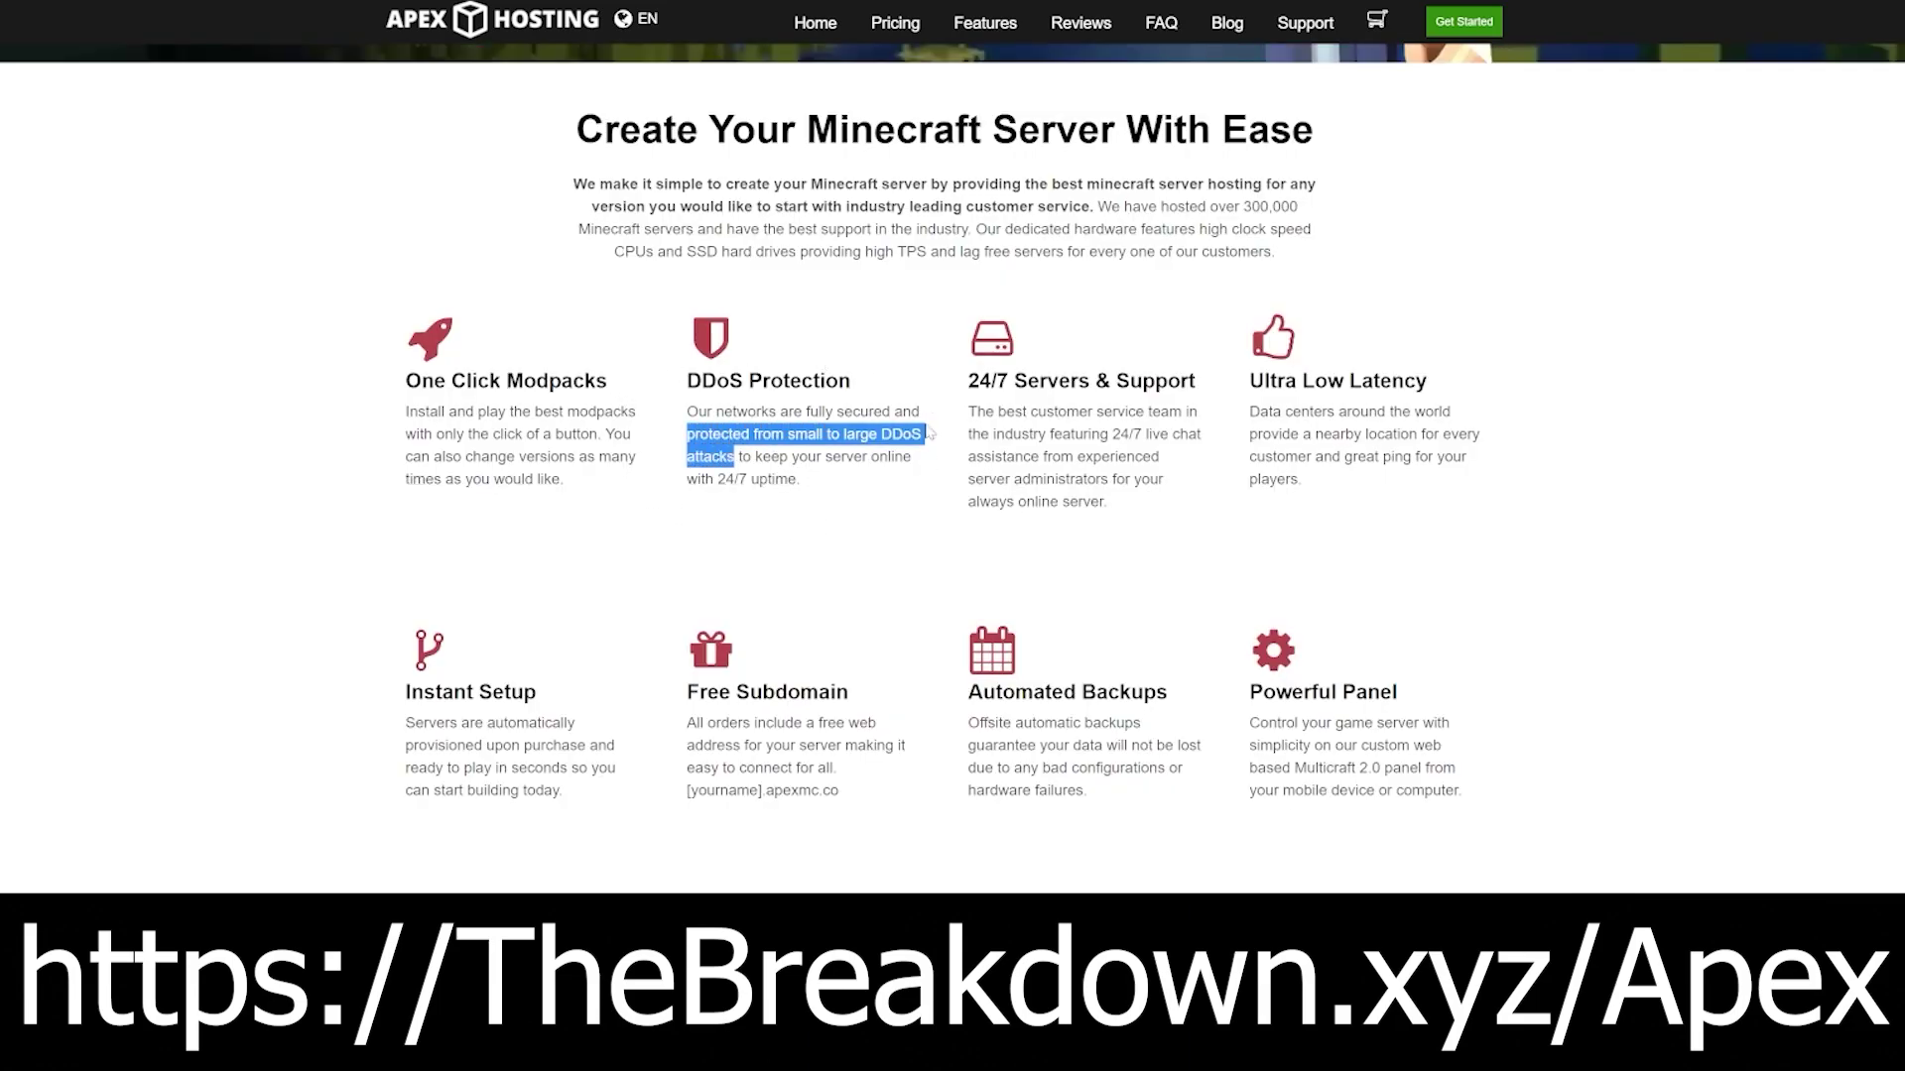
click(1138, 571)
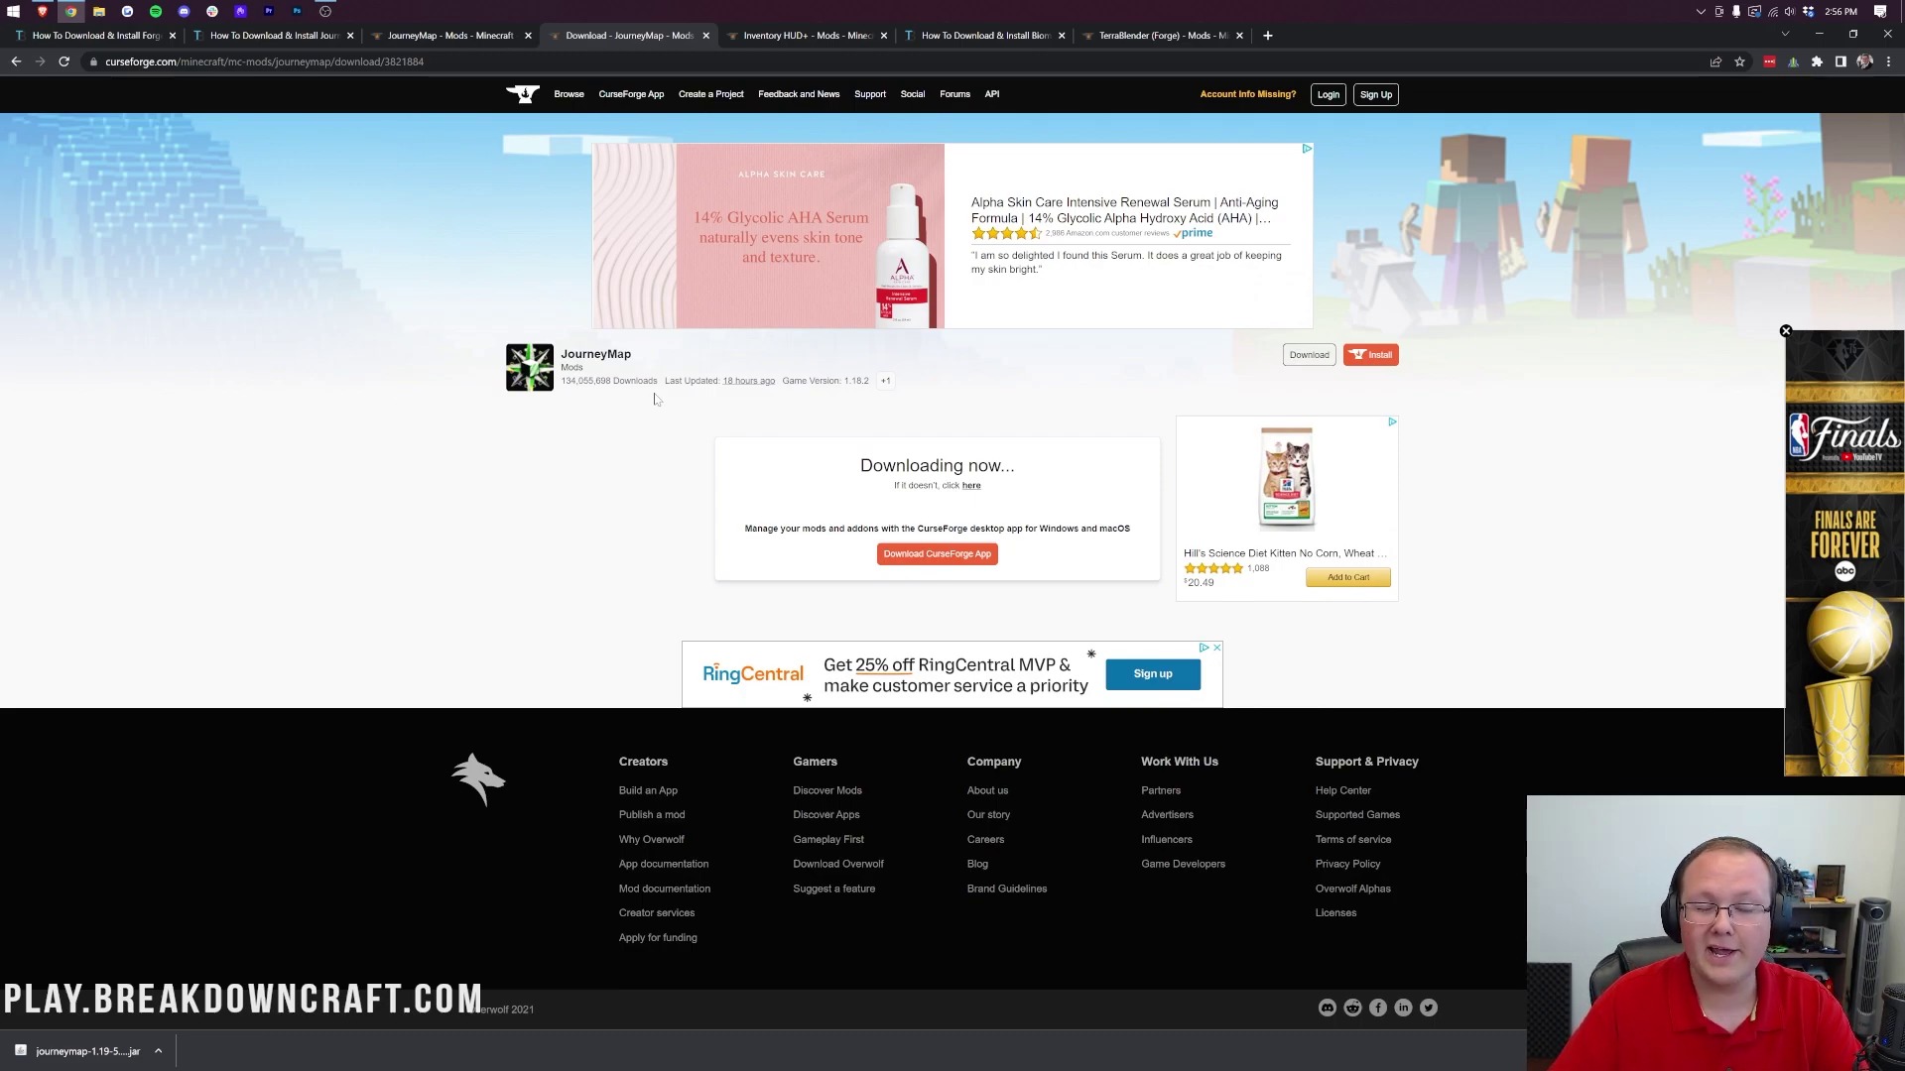
Step: Check the supported mod loader for Inventory HUD+ and download its Forge file for Minecraft 1.19
click(781, 38)
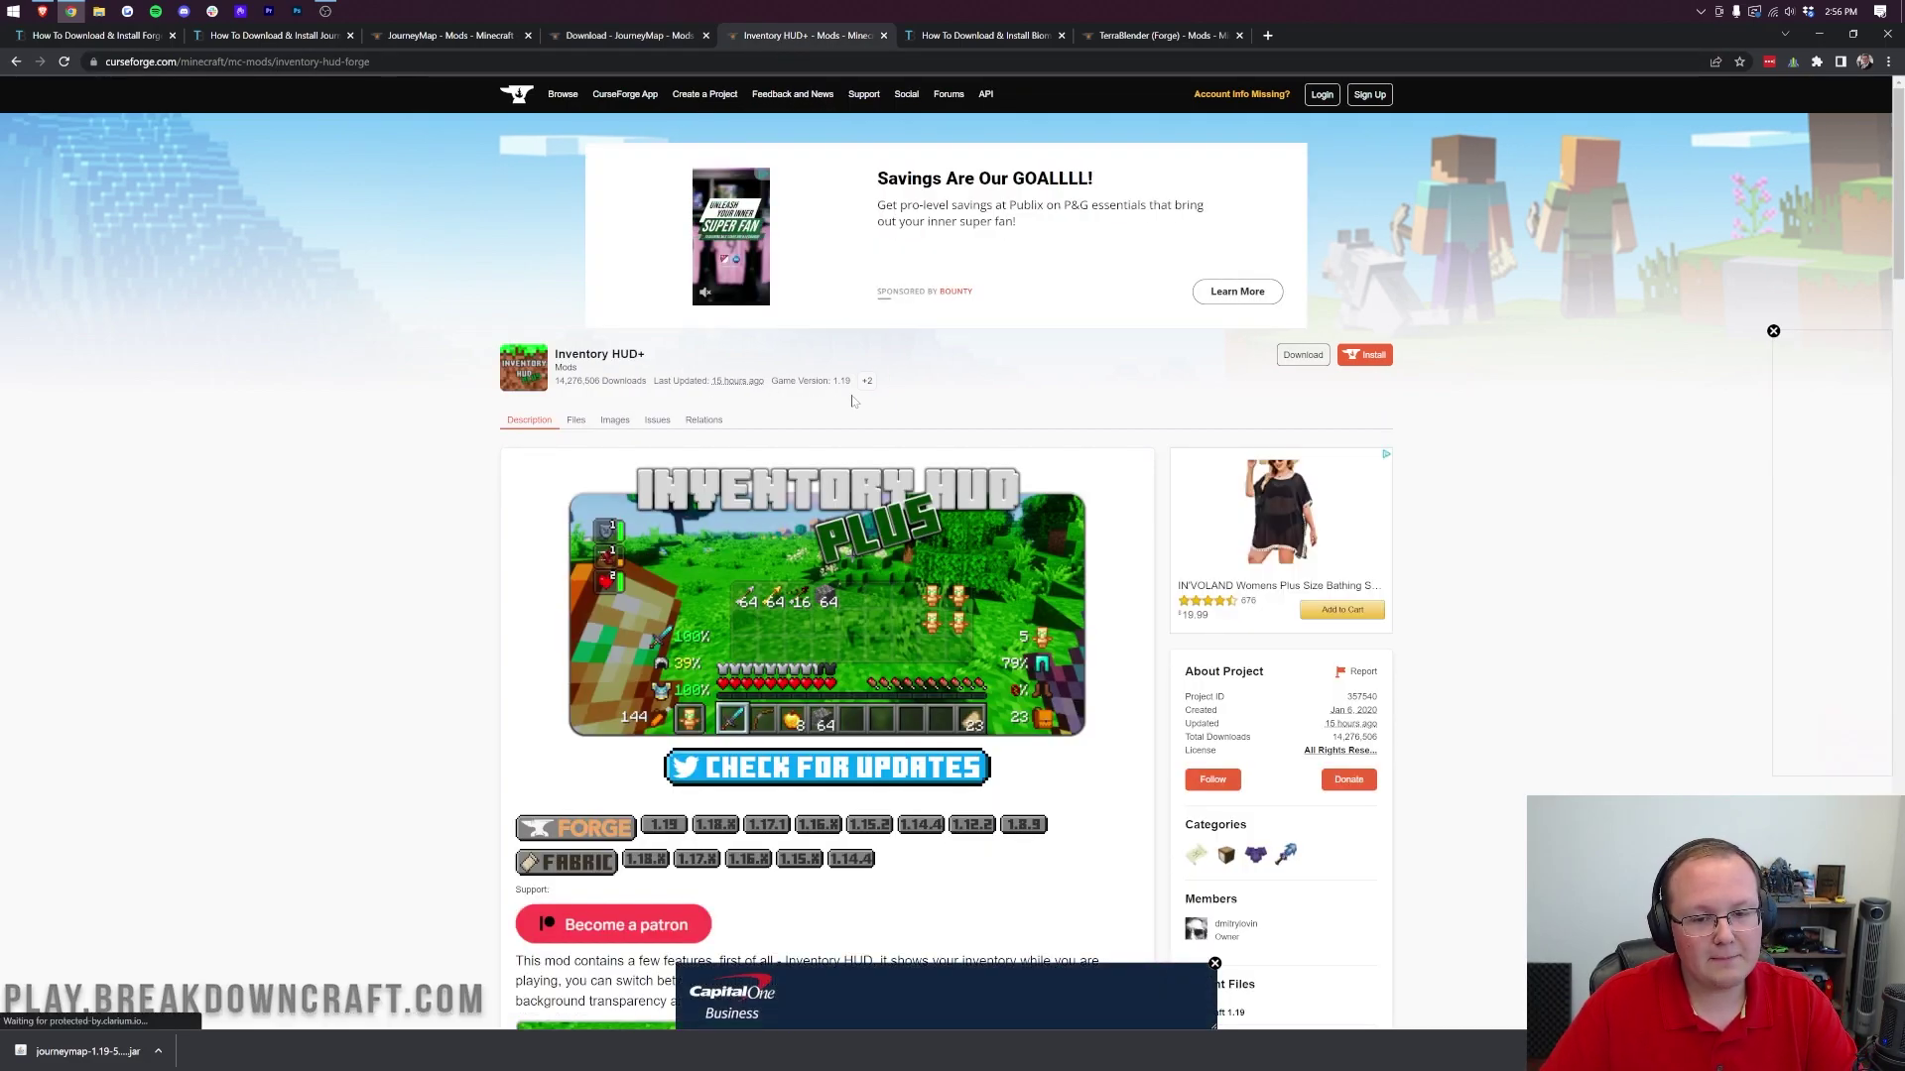
mouse_move(867, 382)
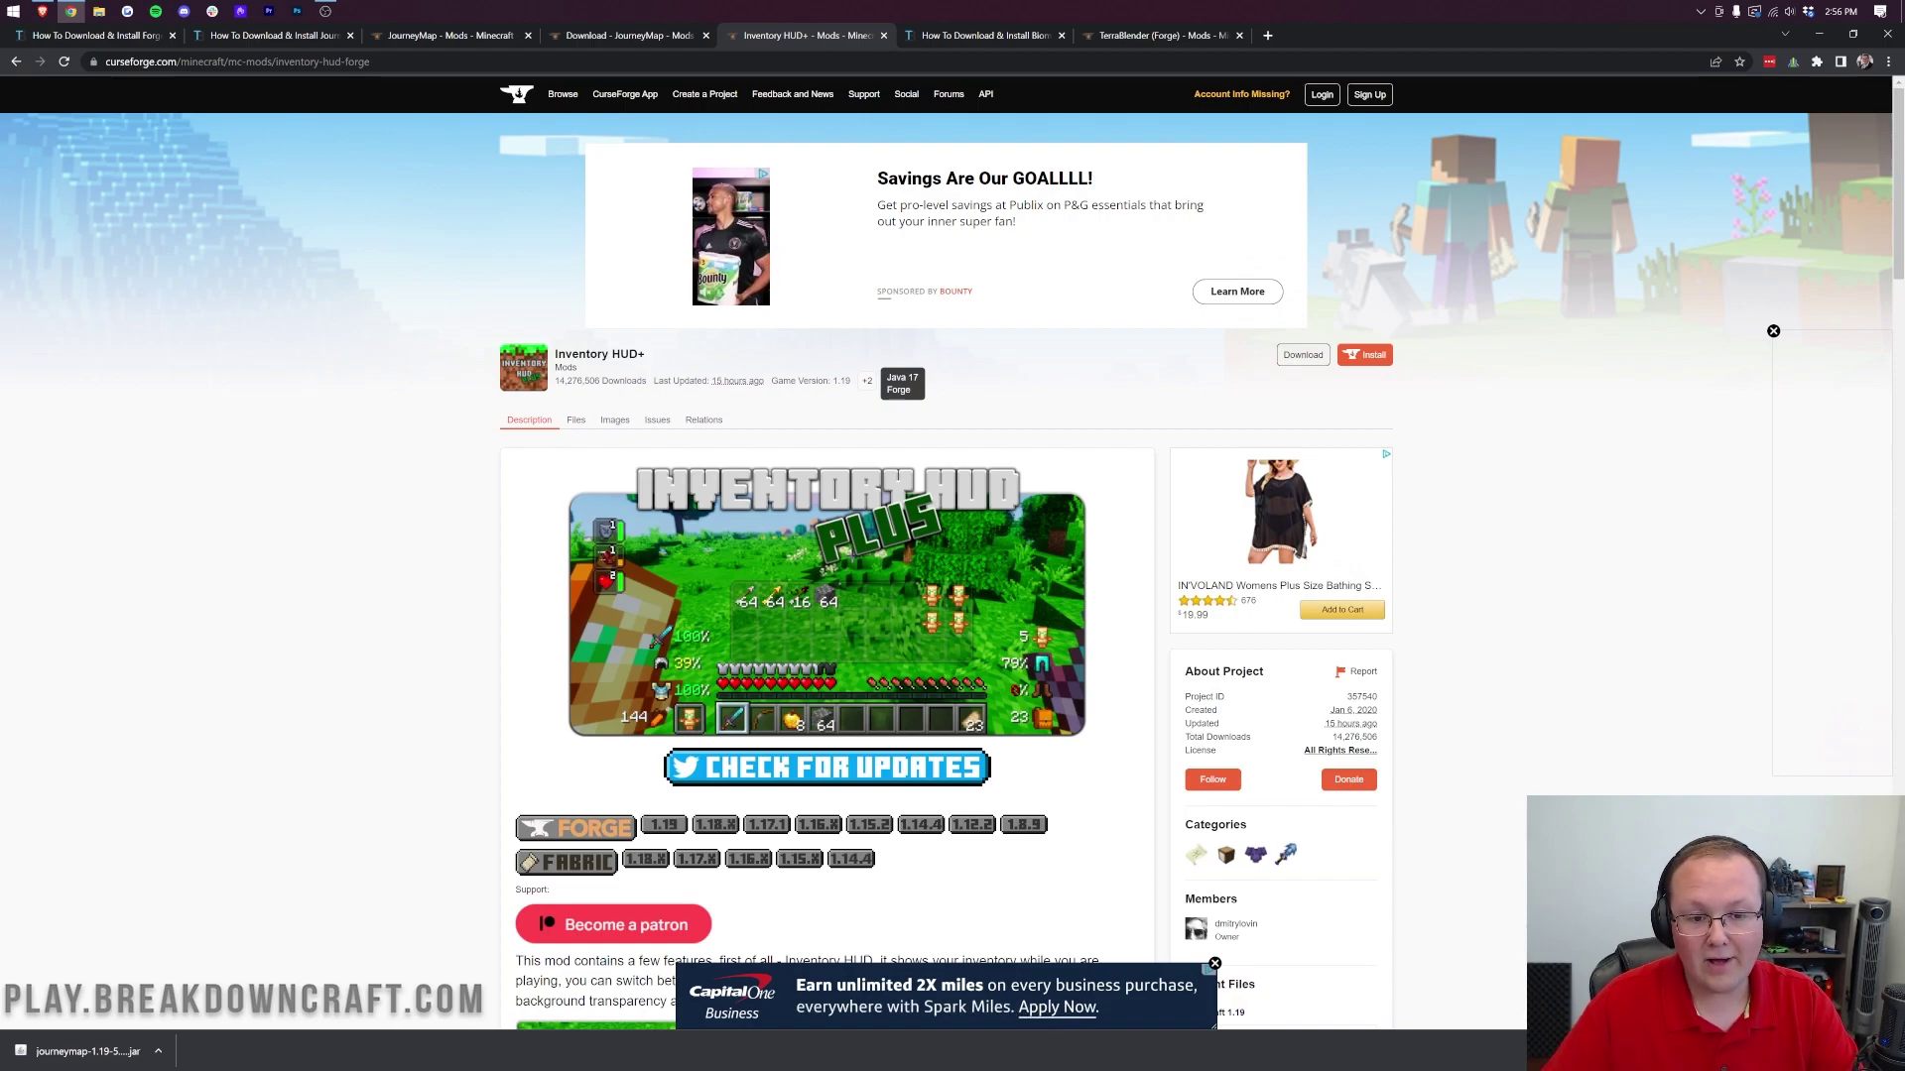
scroll(1297, 458, down, 6)
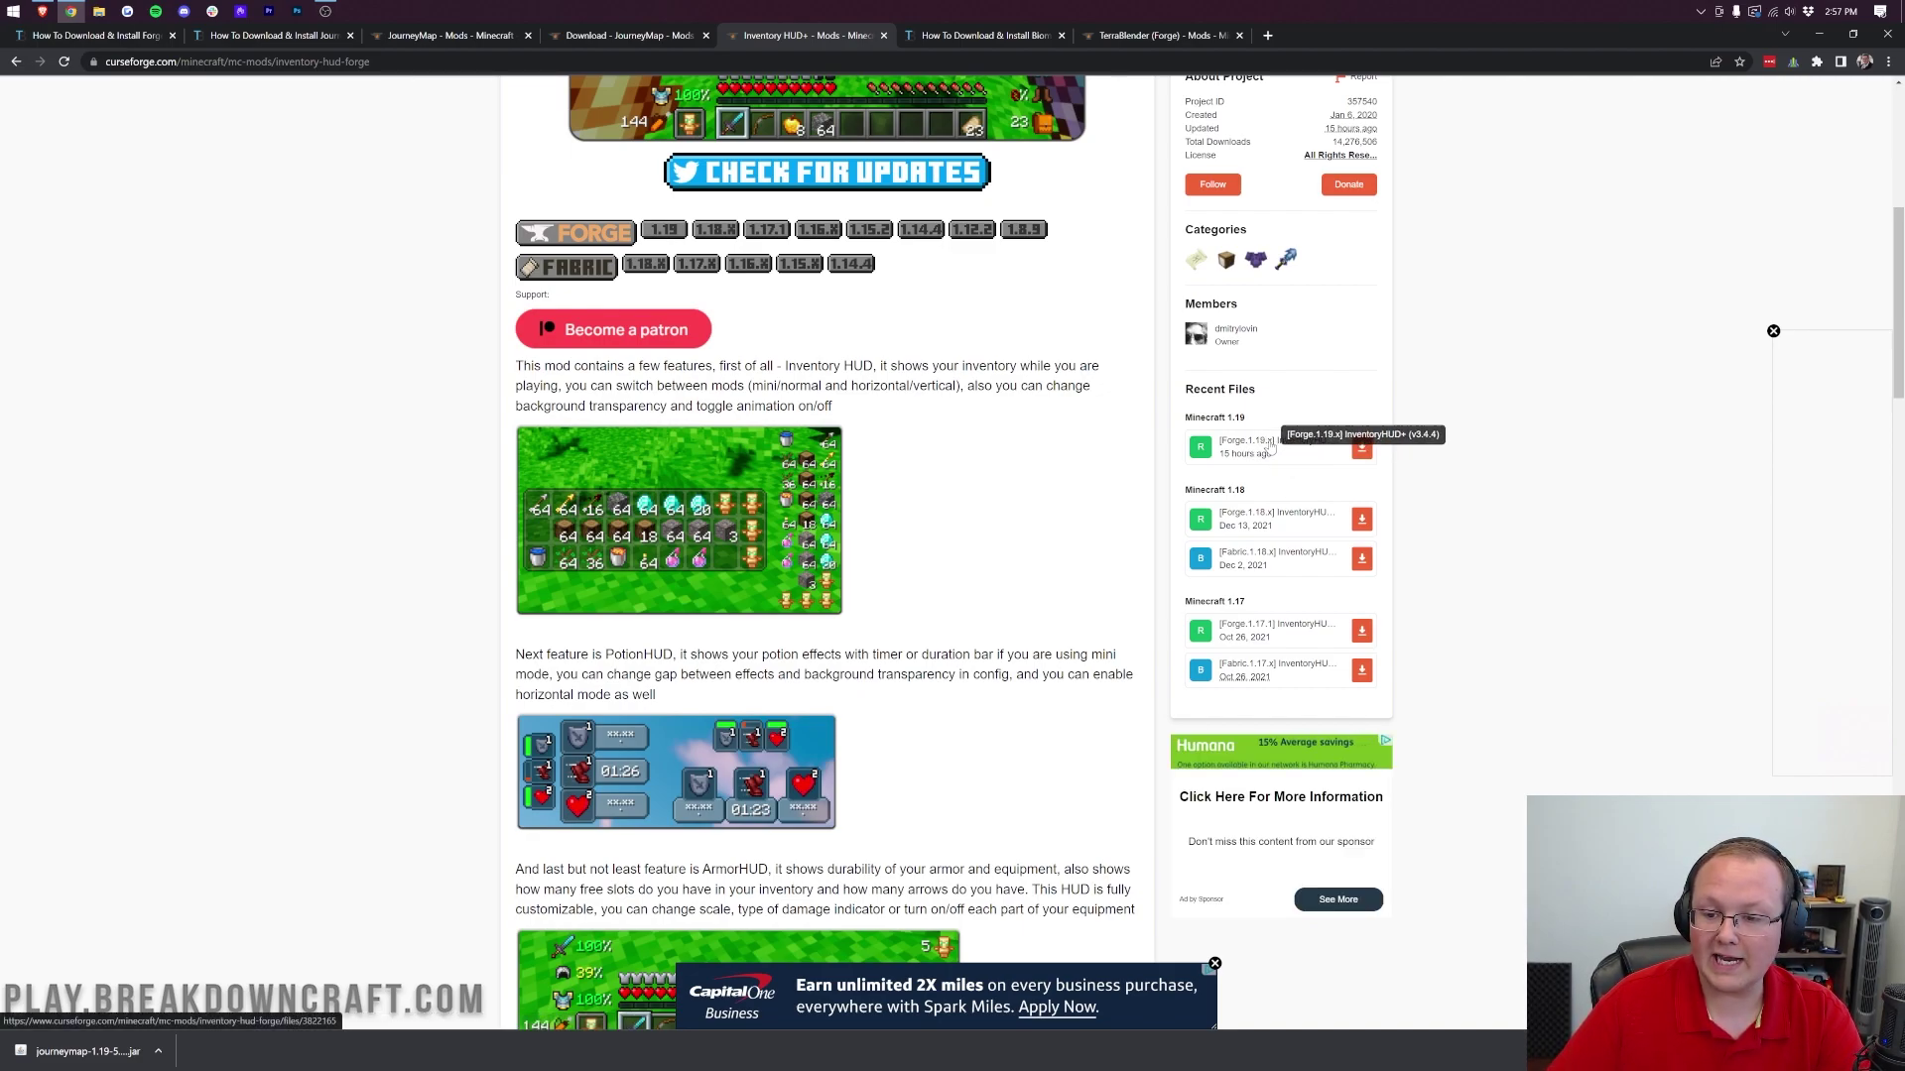
click(1363, 447)
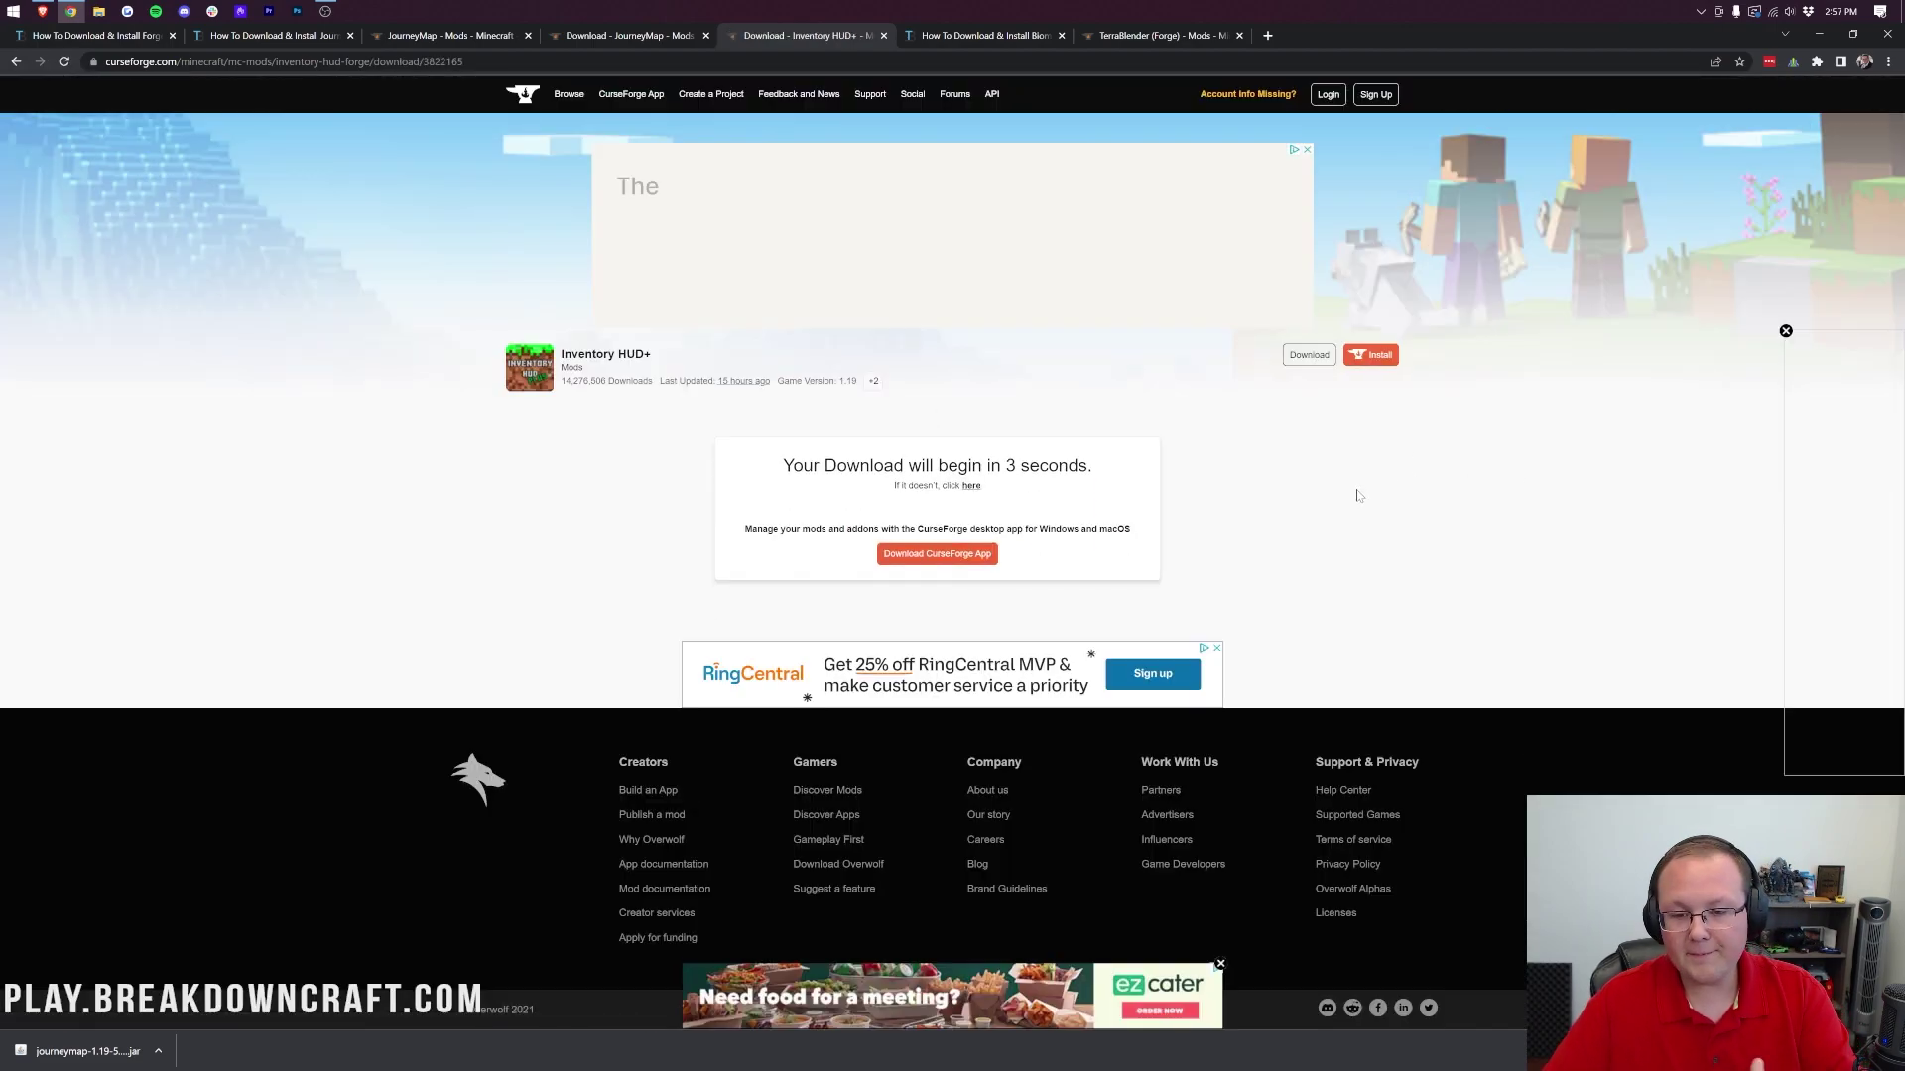
Step: Go to the Biomes O' Plenty install guide and open the mod's CurseForge page from its download link
click(990, 38)
scroll(694, 863, down, 4)
scroll(668, 845, down, 3)
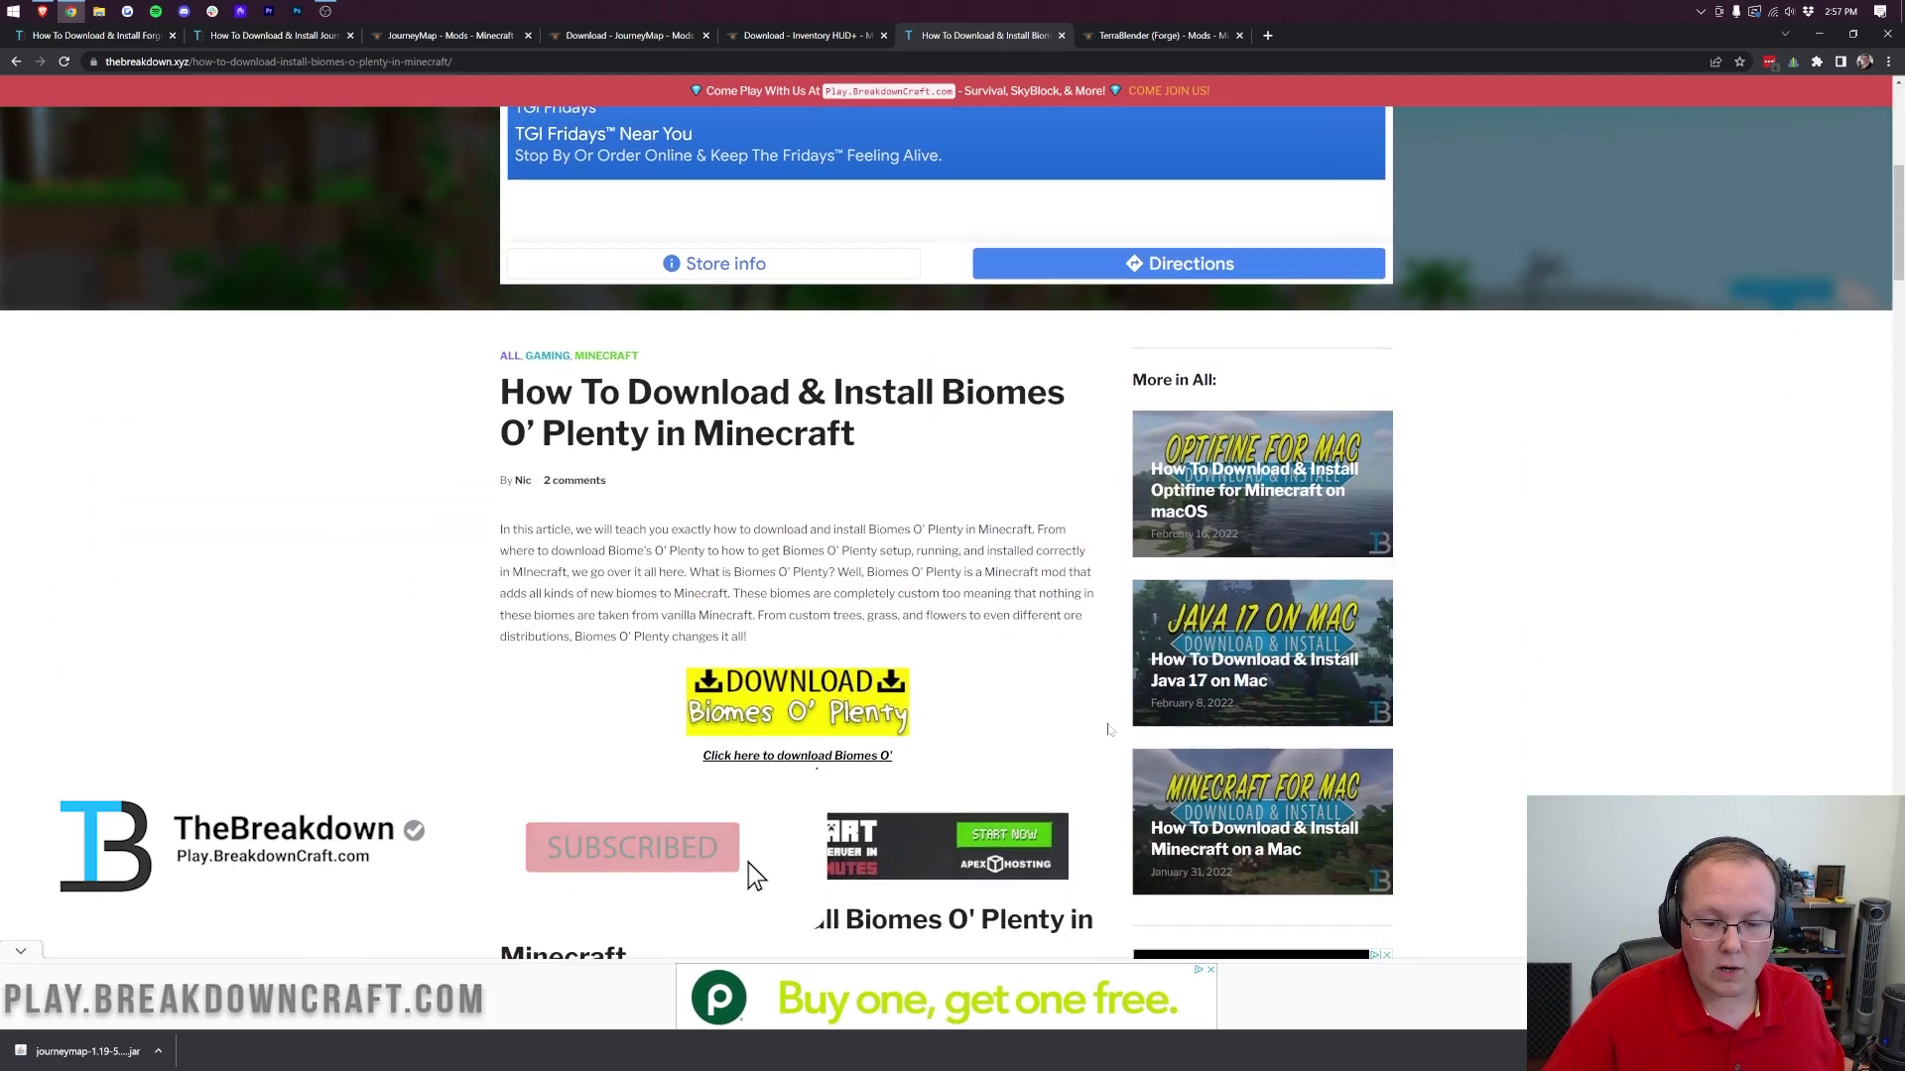
click(857, 697)
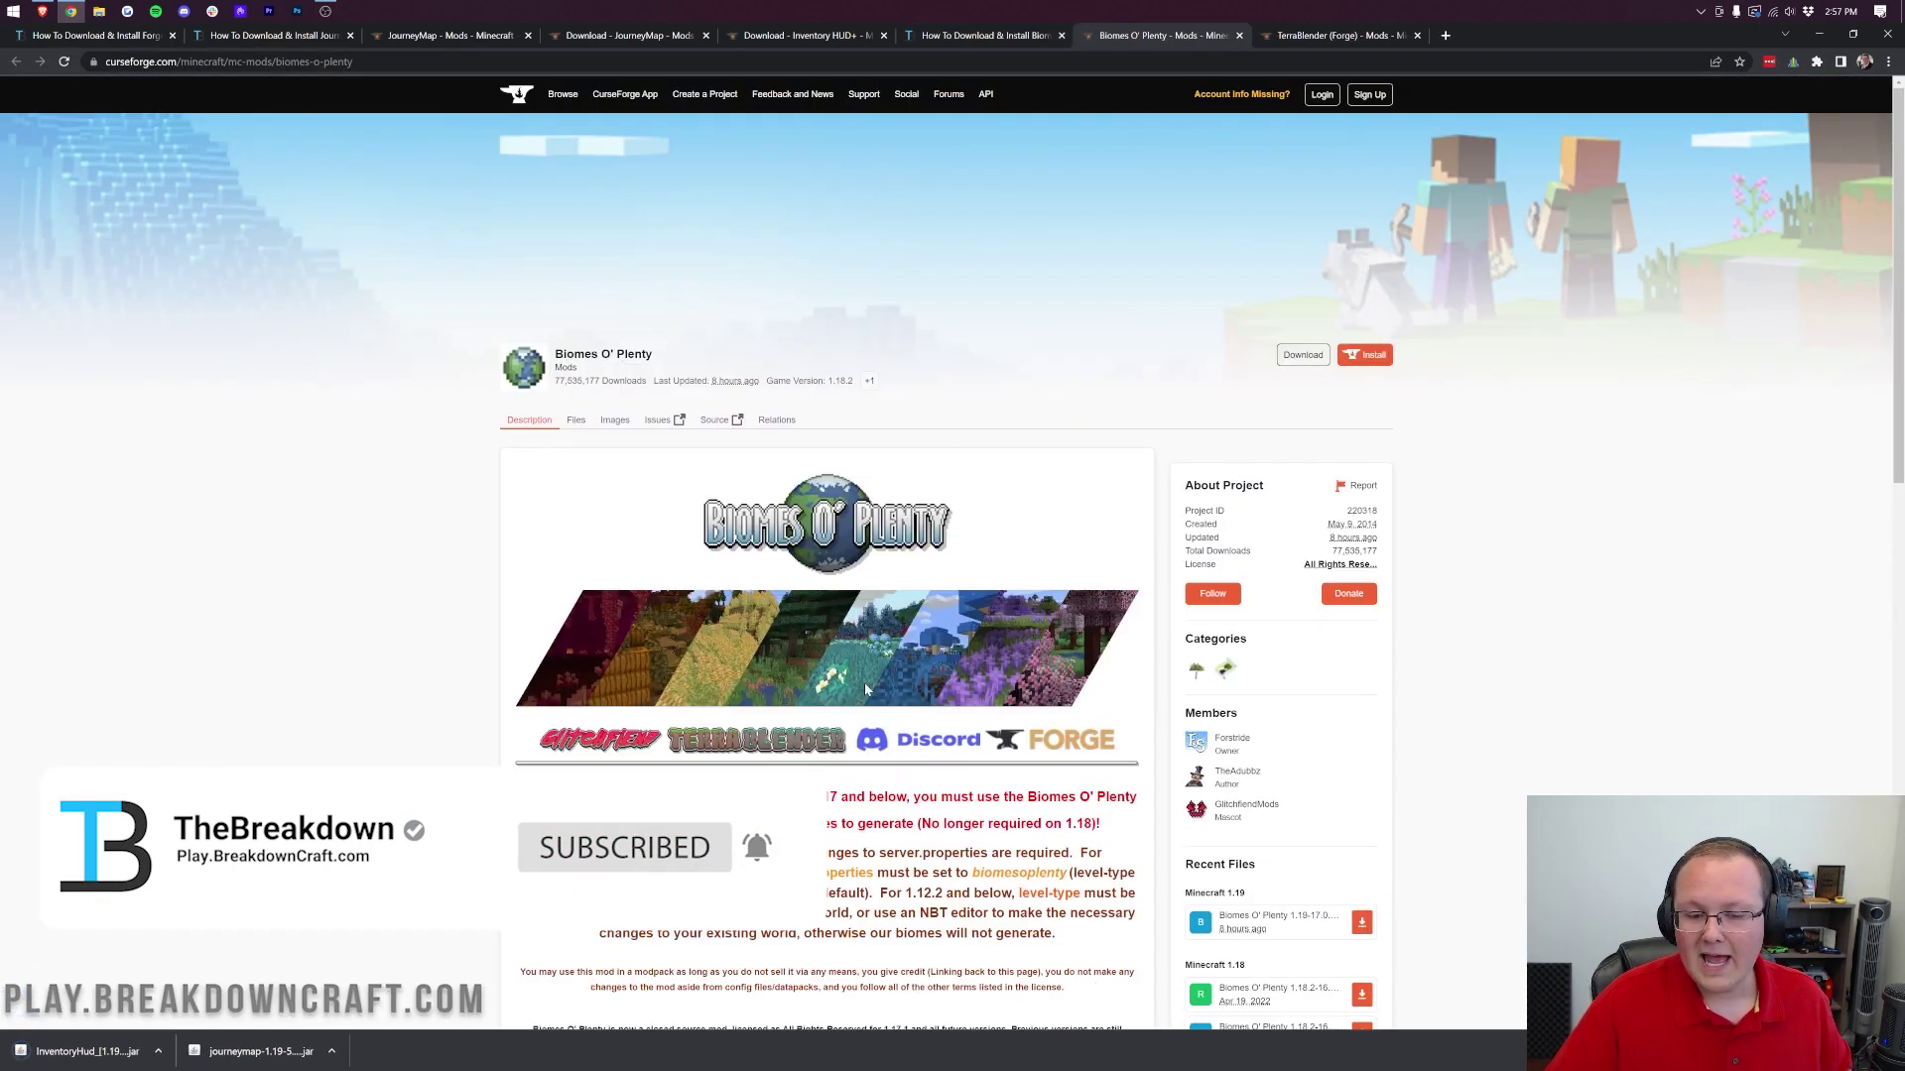
Step: Examine the Biomes O' Plenty requirements and recent files, view the TerraBlender (Forge) page, and return to Biomes O' Plenty
scroll(1092, 555, down, 2)
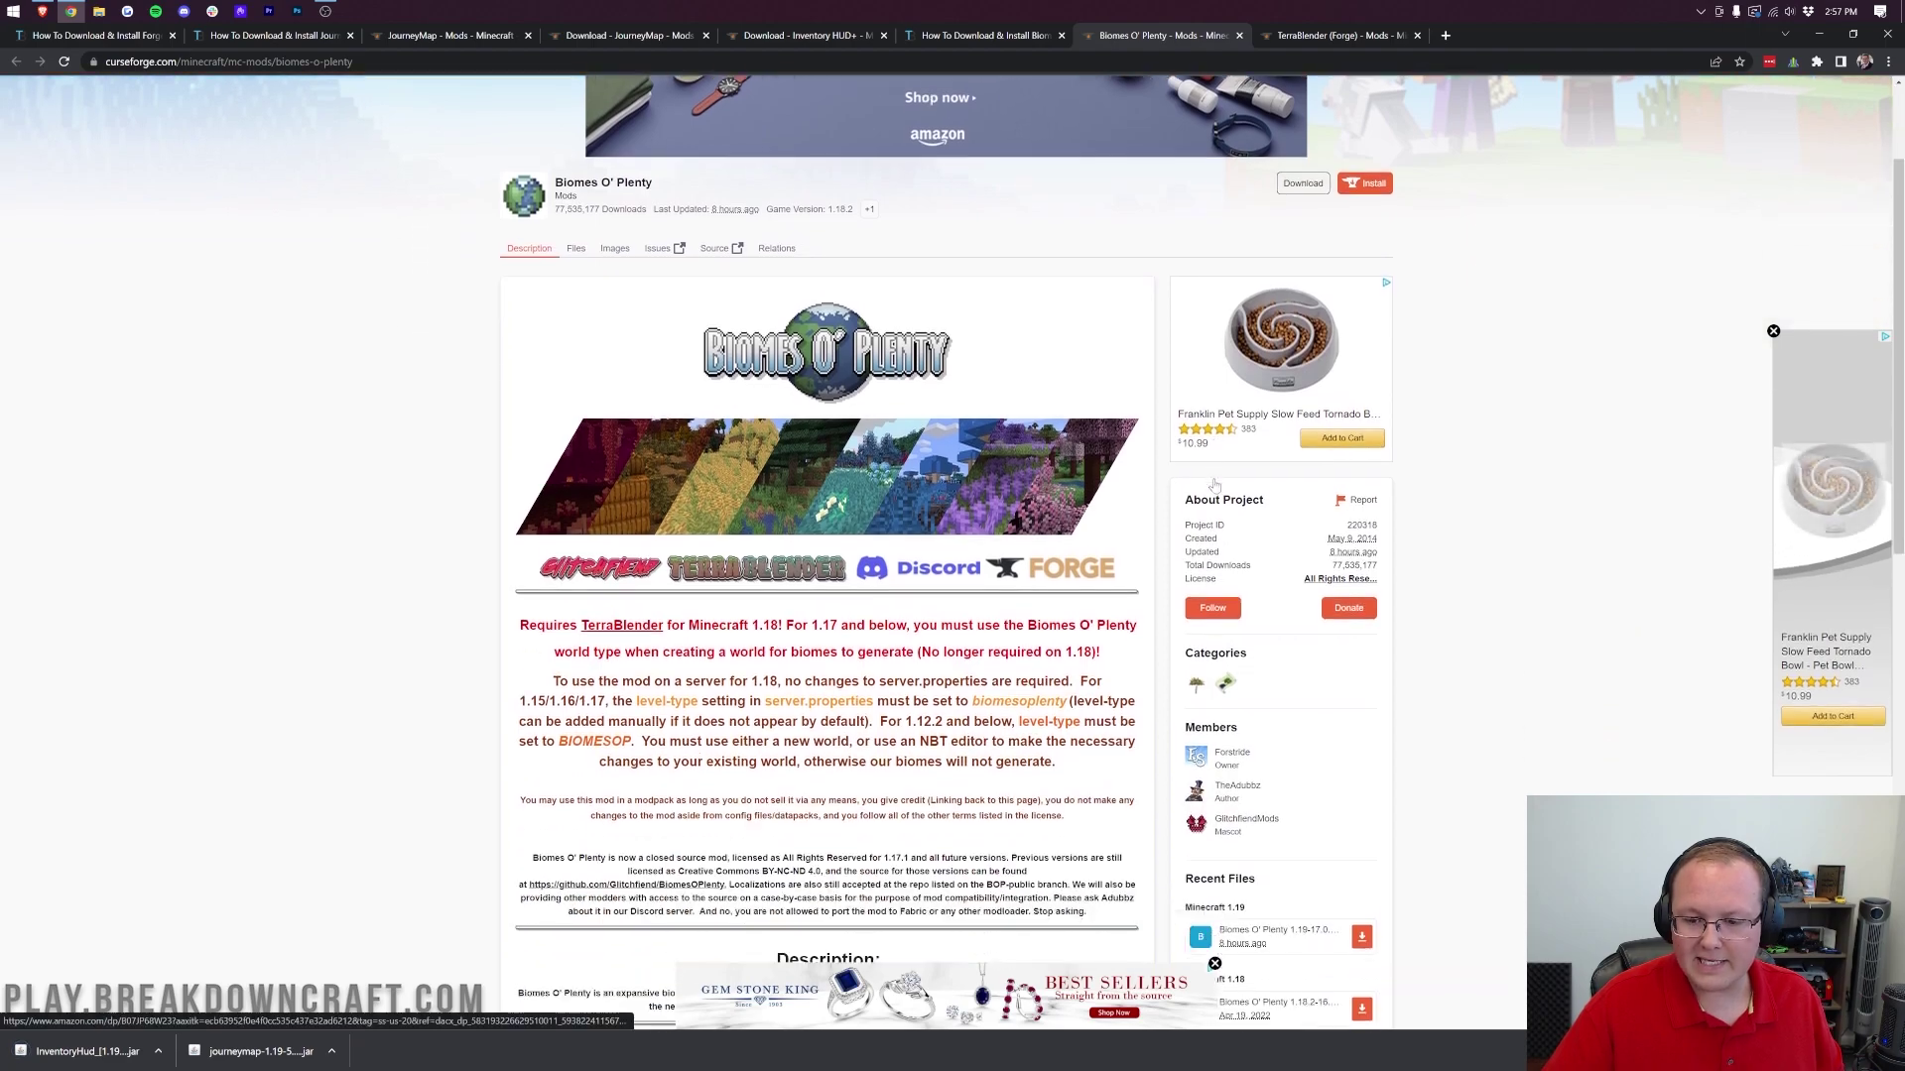
scroll(1214, 484, down, 3)
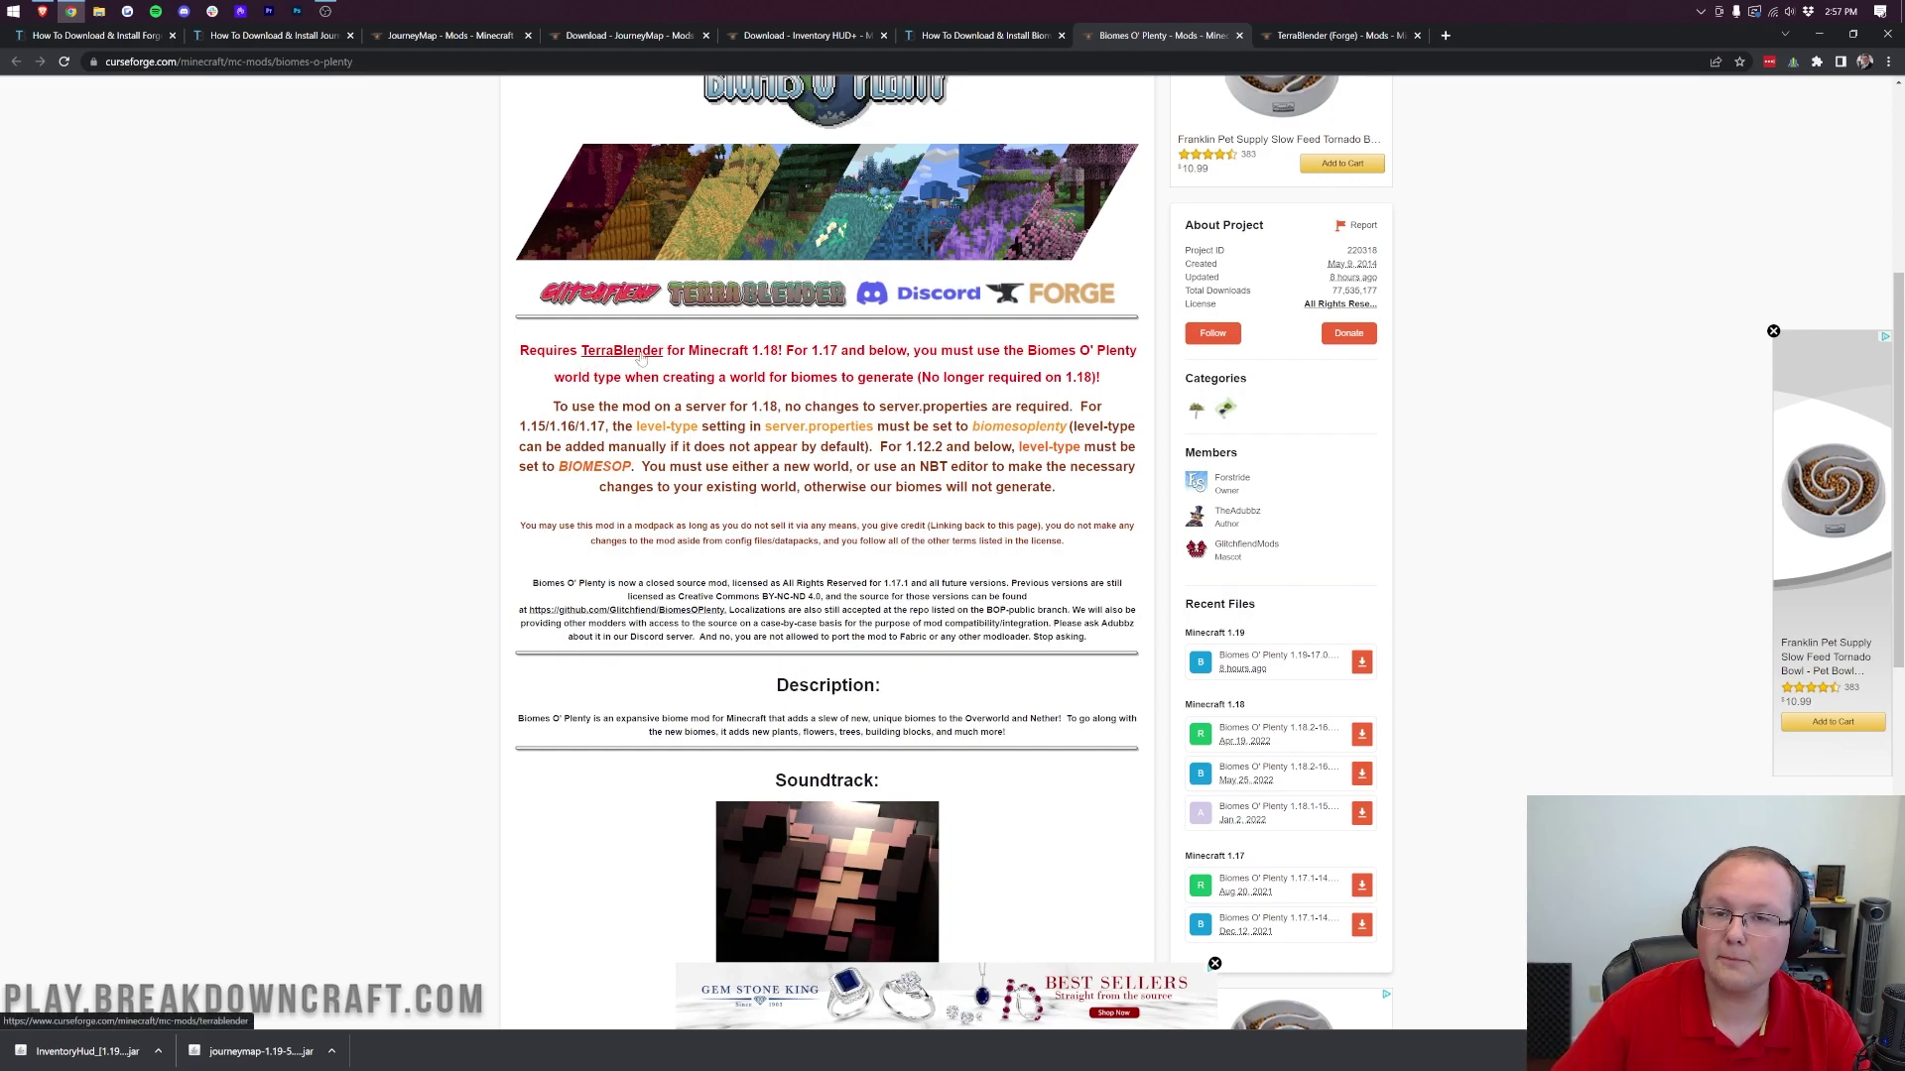
click(1374, 36)
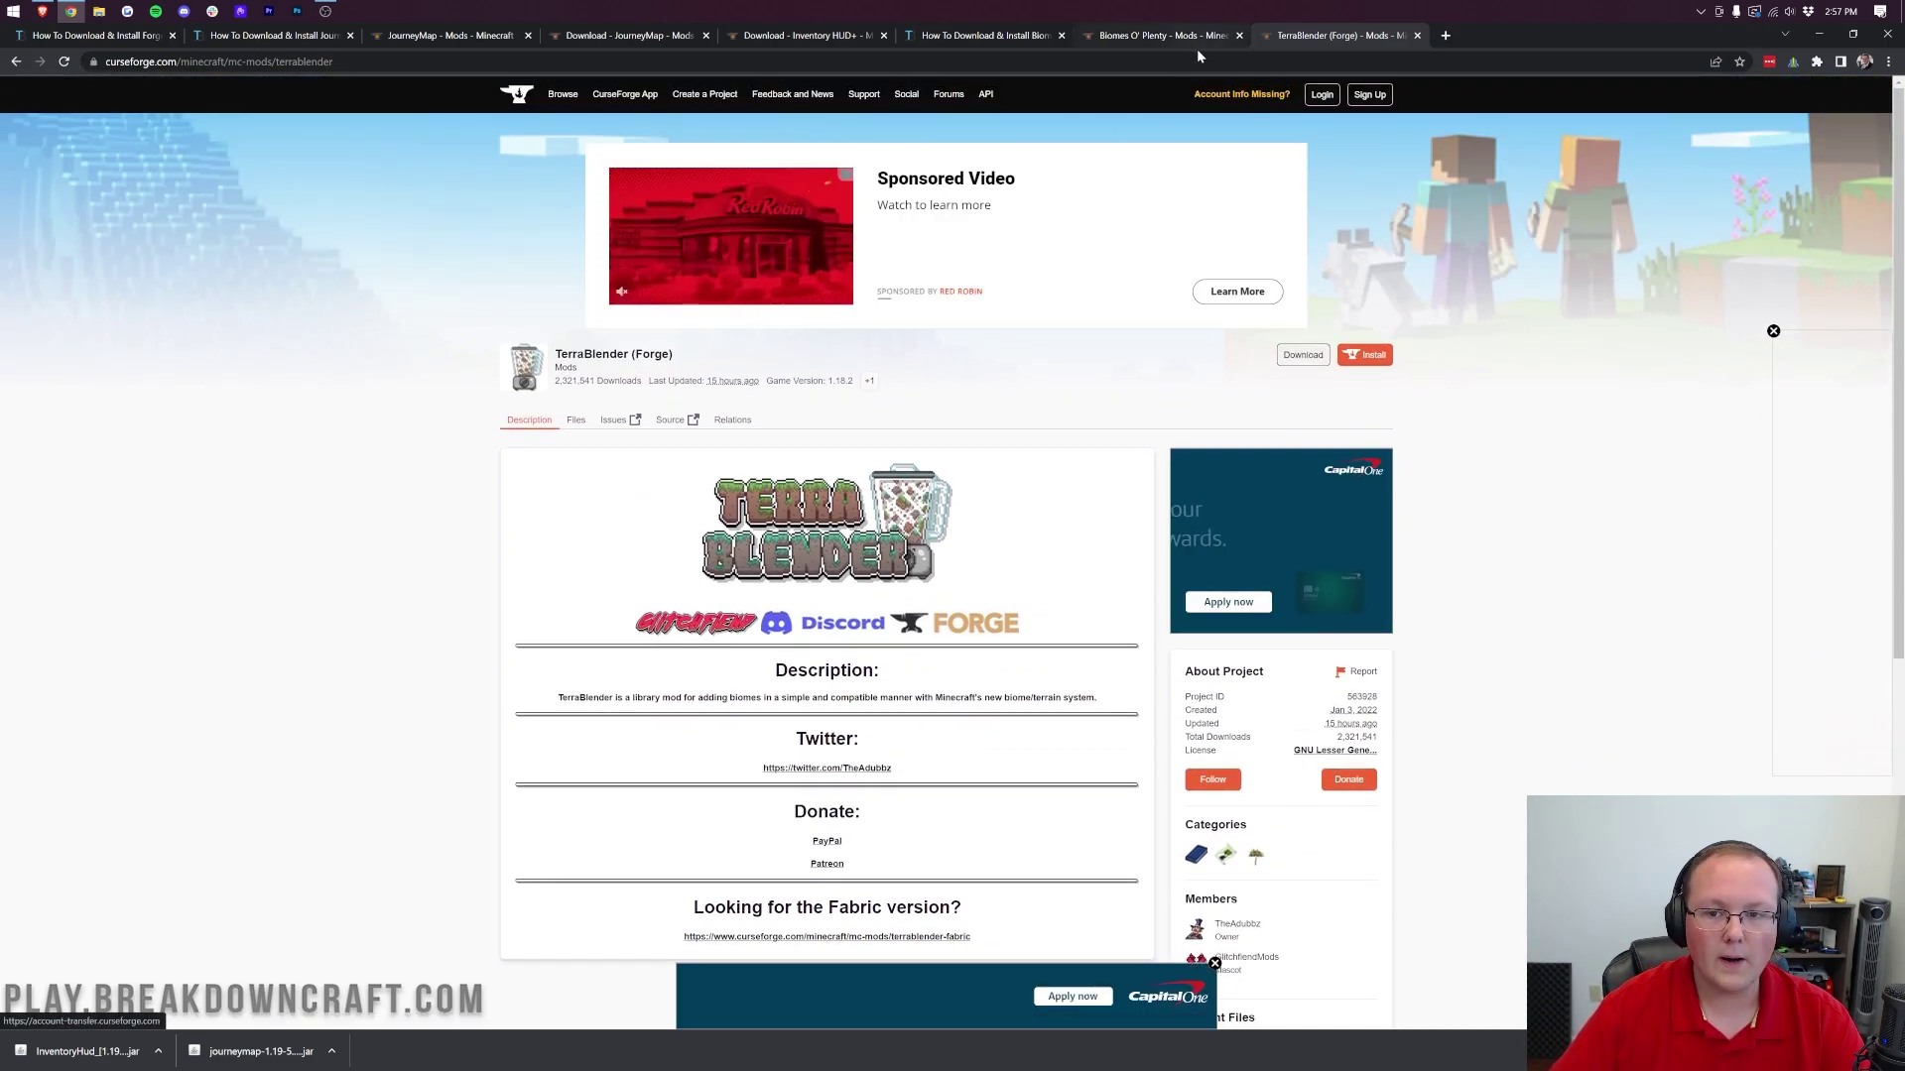
click(1159, 36)
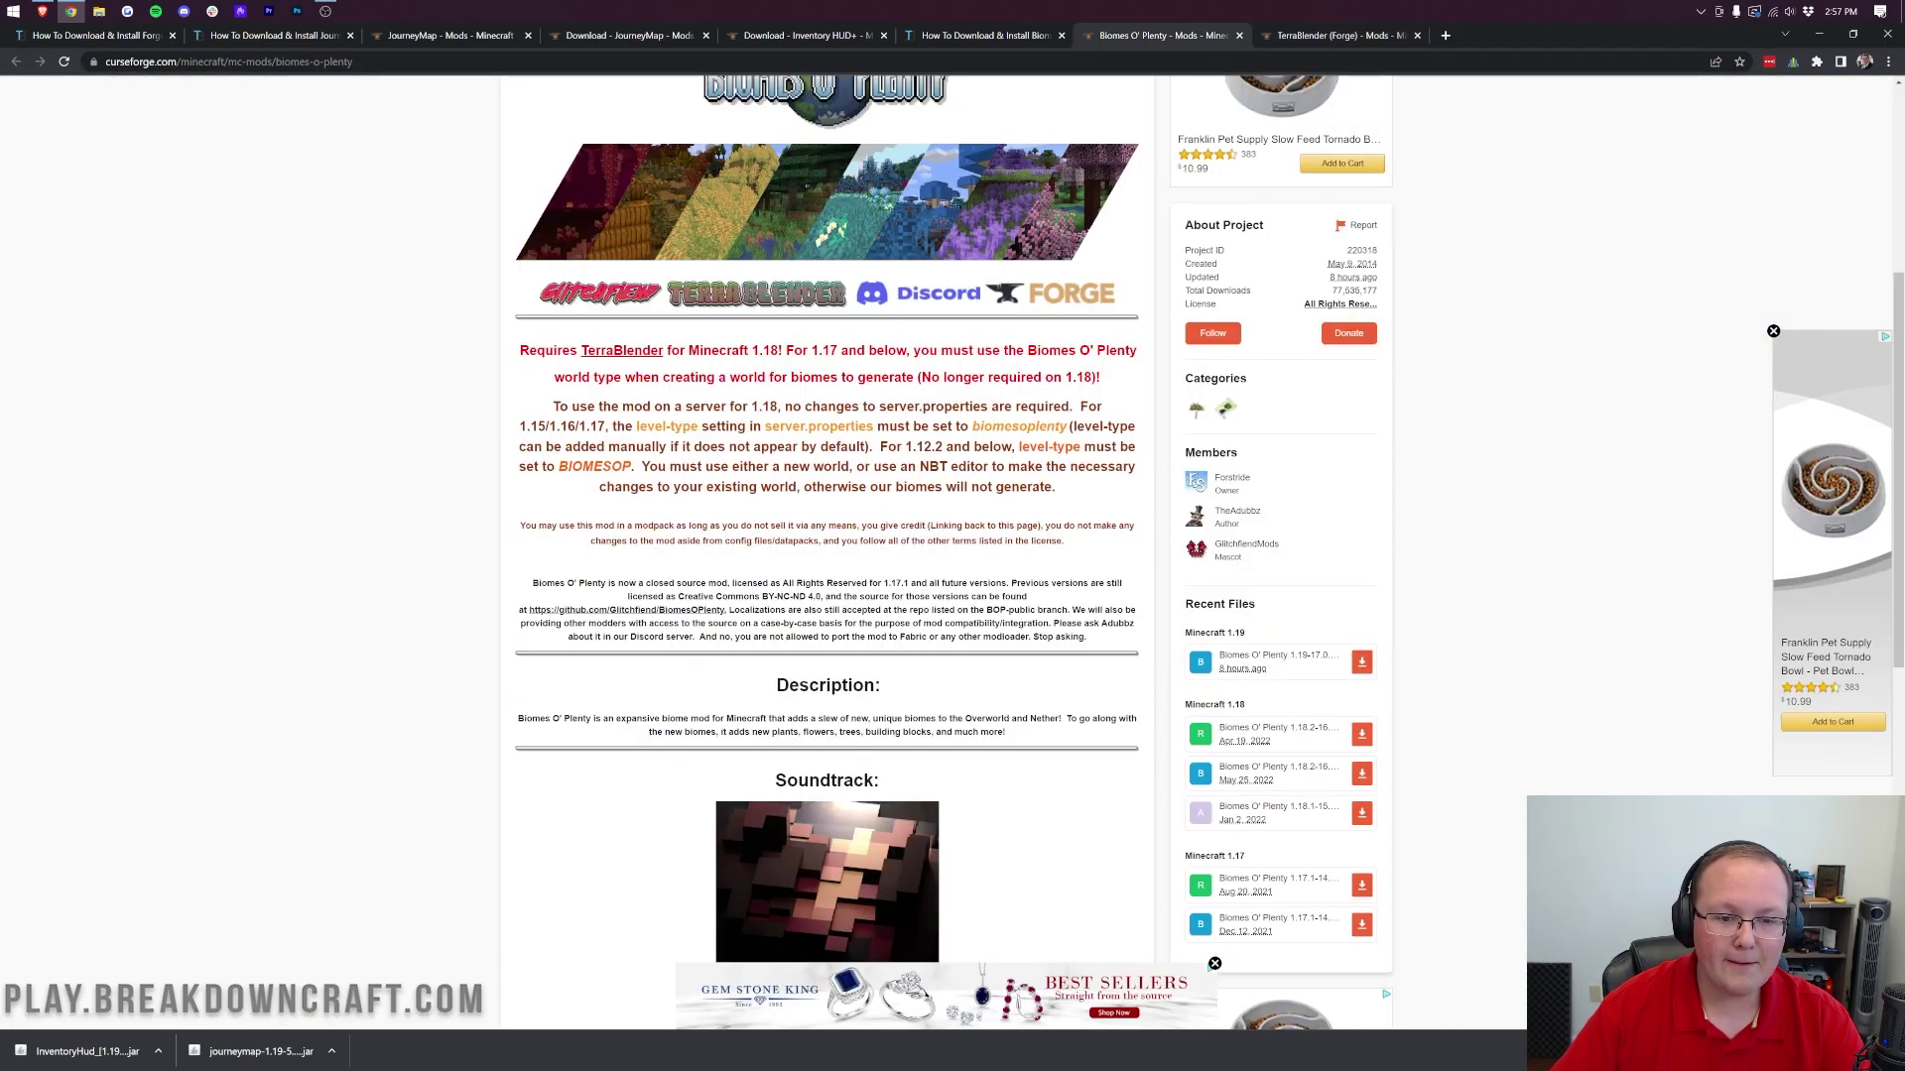
Step: Download the Biomes O' Plenty file for Minecraft 1.19 from the mod's recent files
scroll(1003, 389, up, 1)
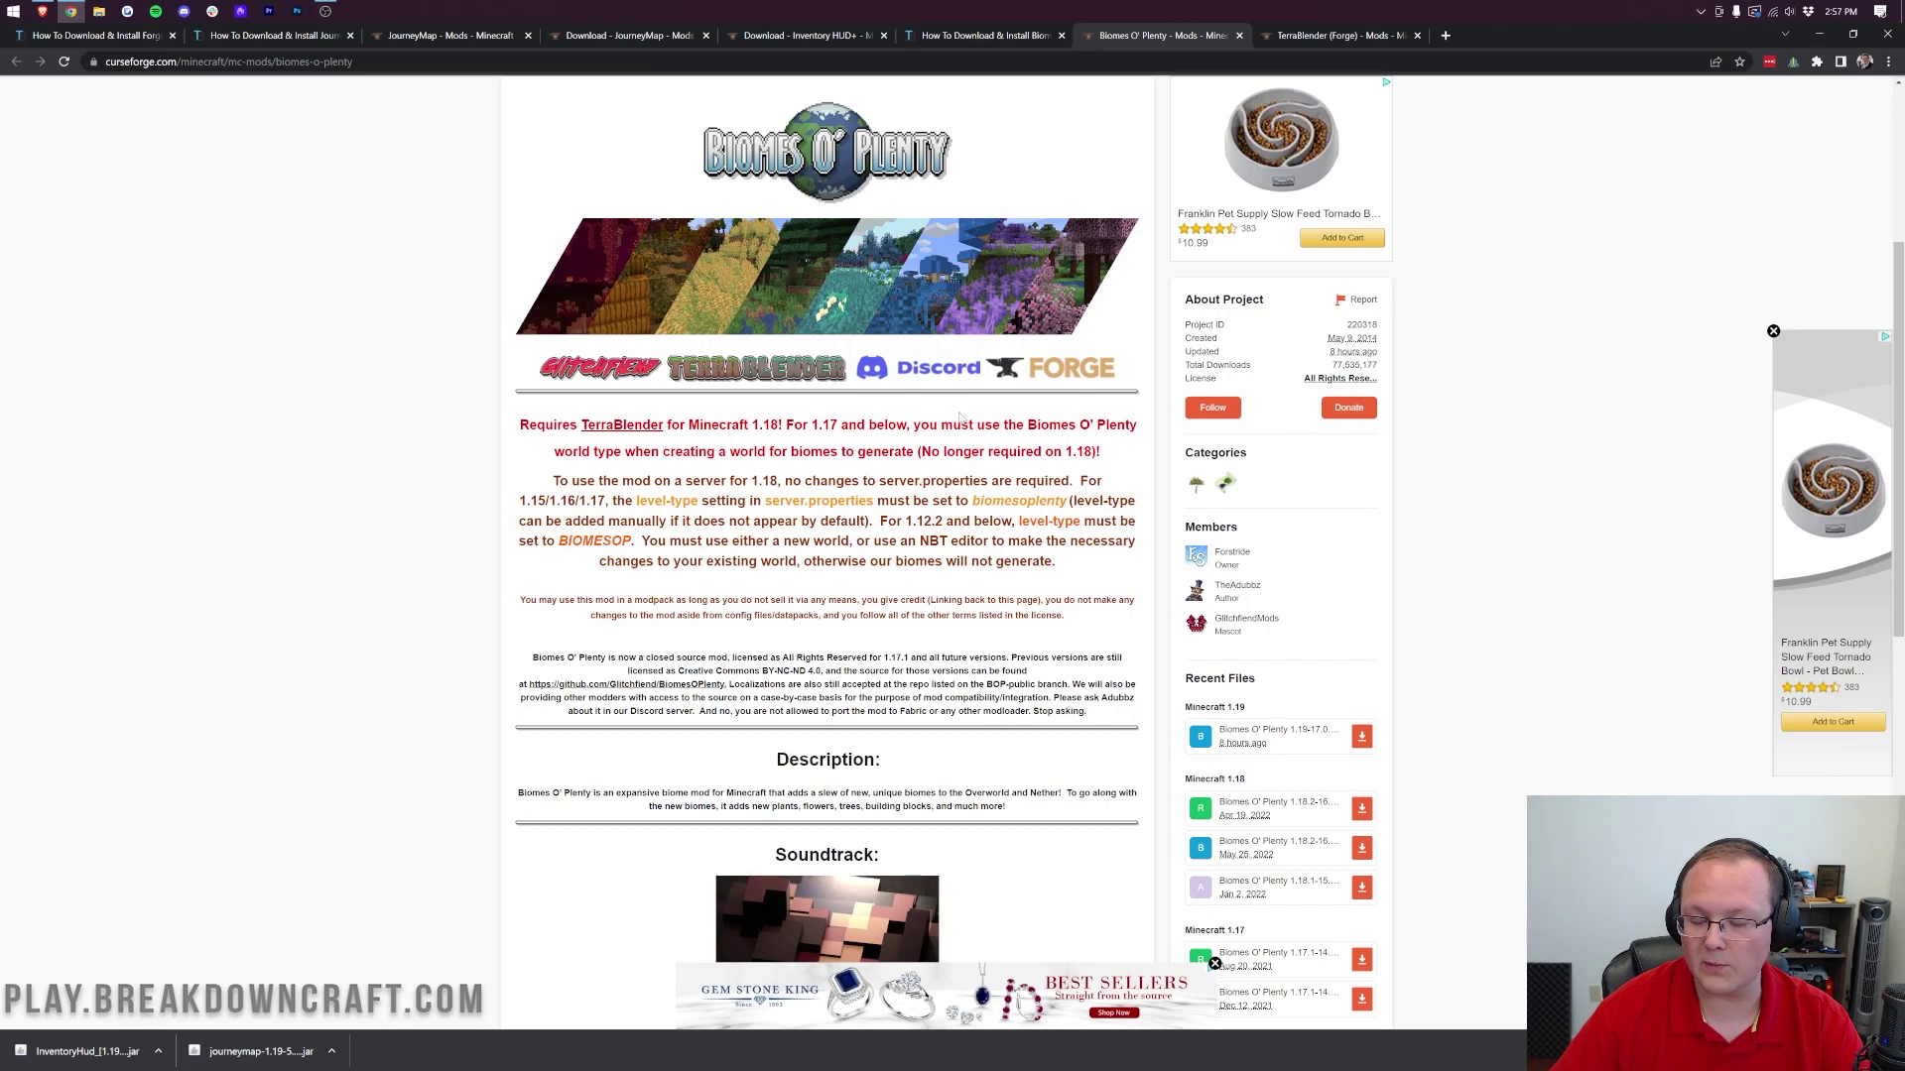
scroll(1283, 434, down, 3)
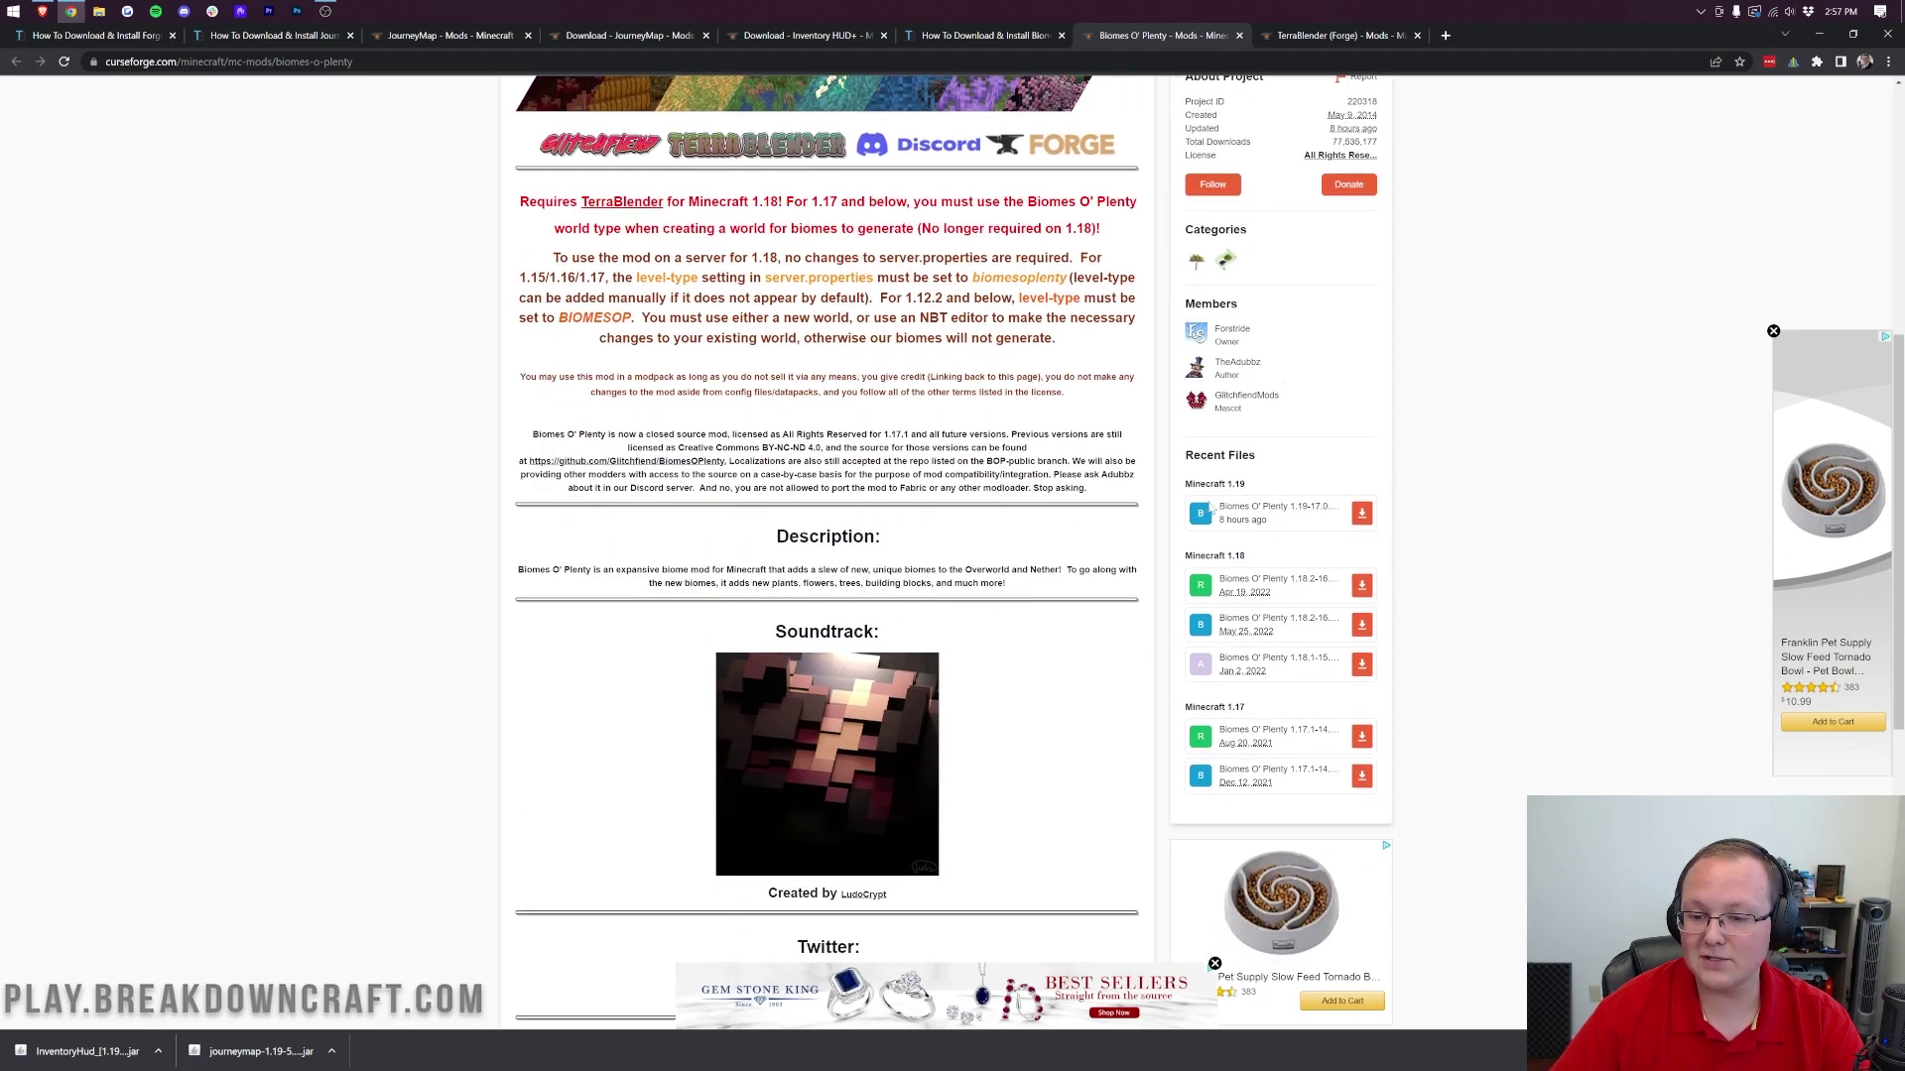
click(1359, 516)
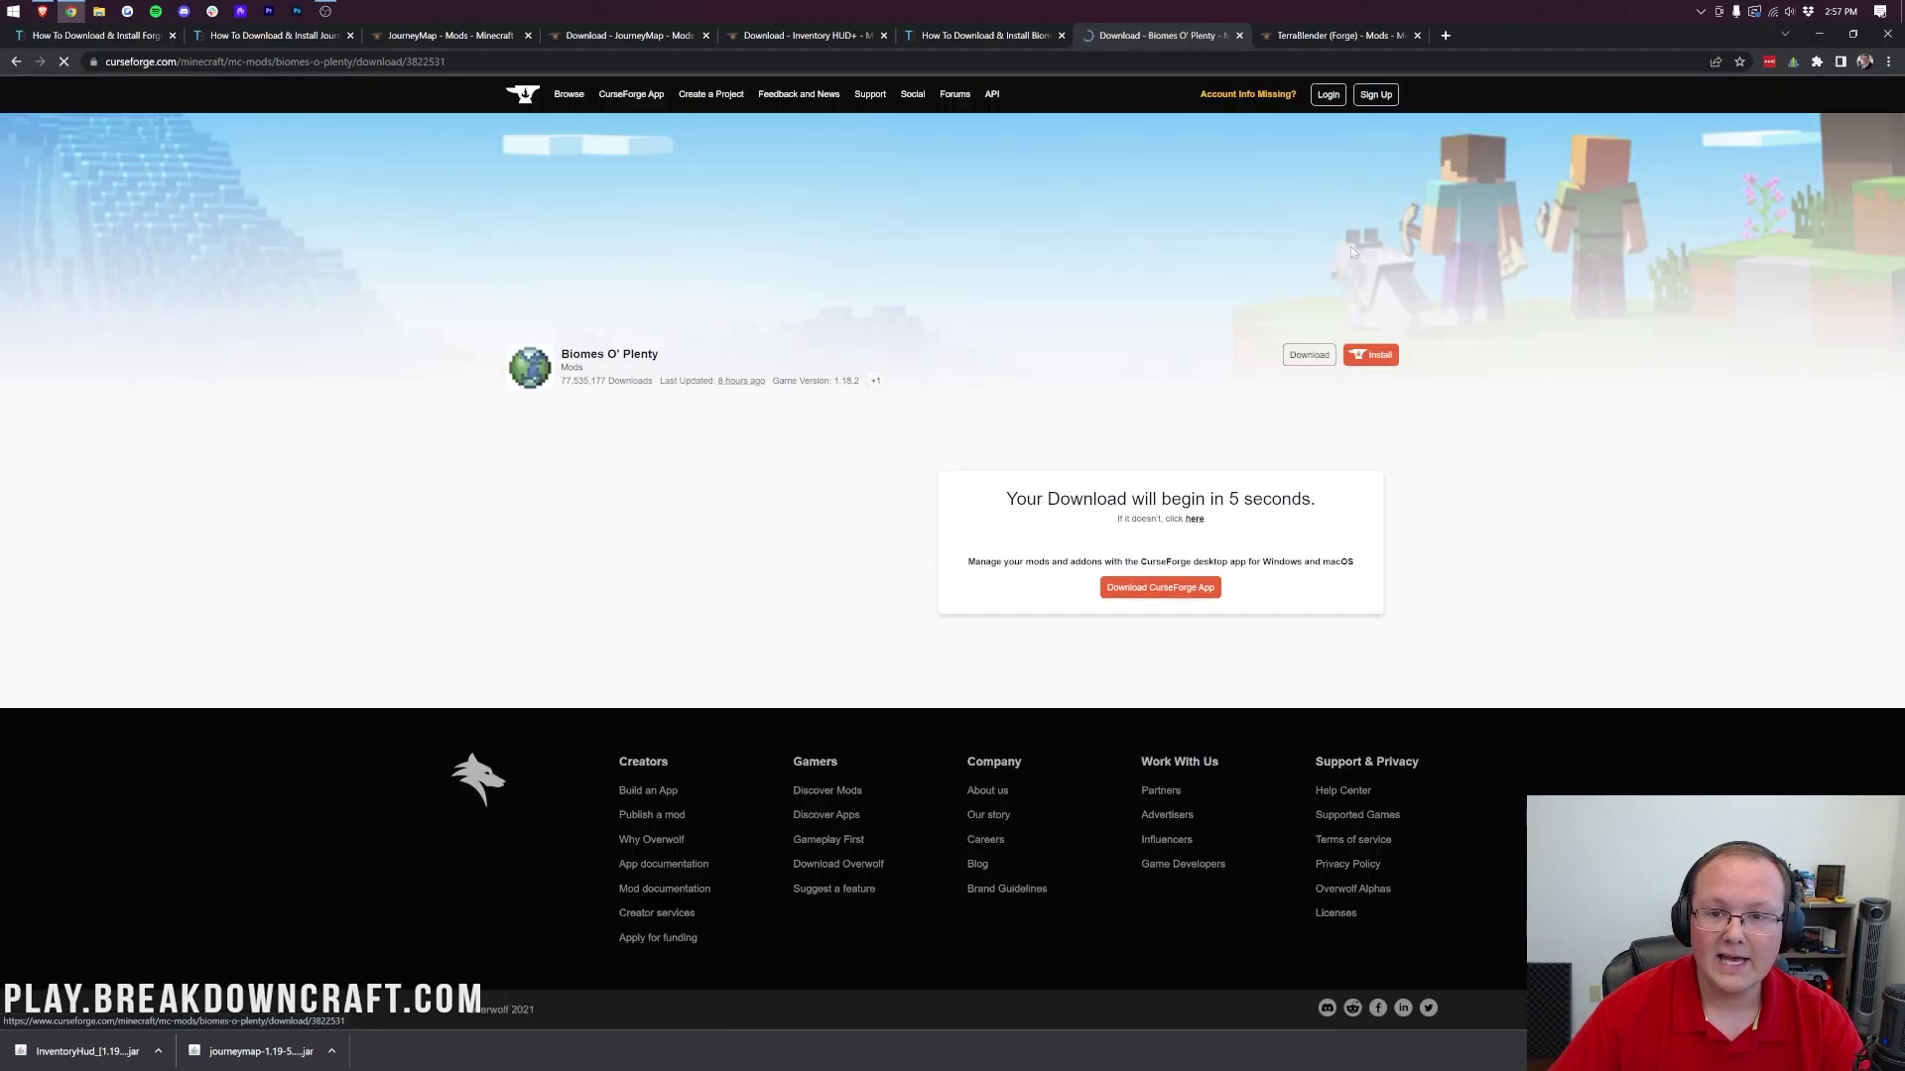
Step: Download the TerraBlender Forge file for Minecraft 1.19 from its CurseForge page and minimize the browser
click(1334, 35)
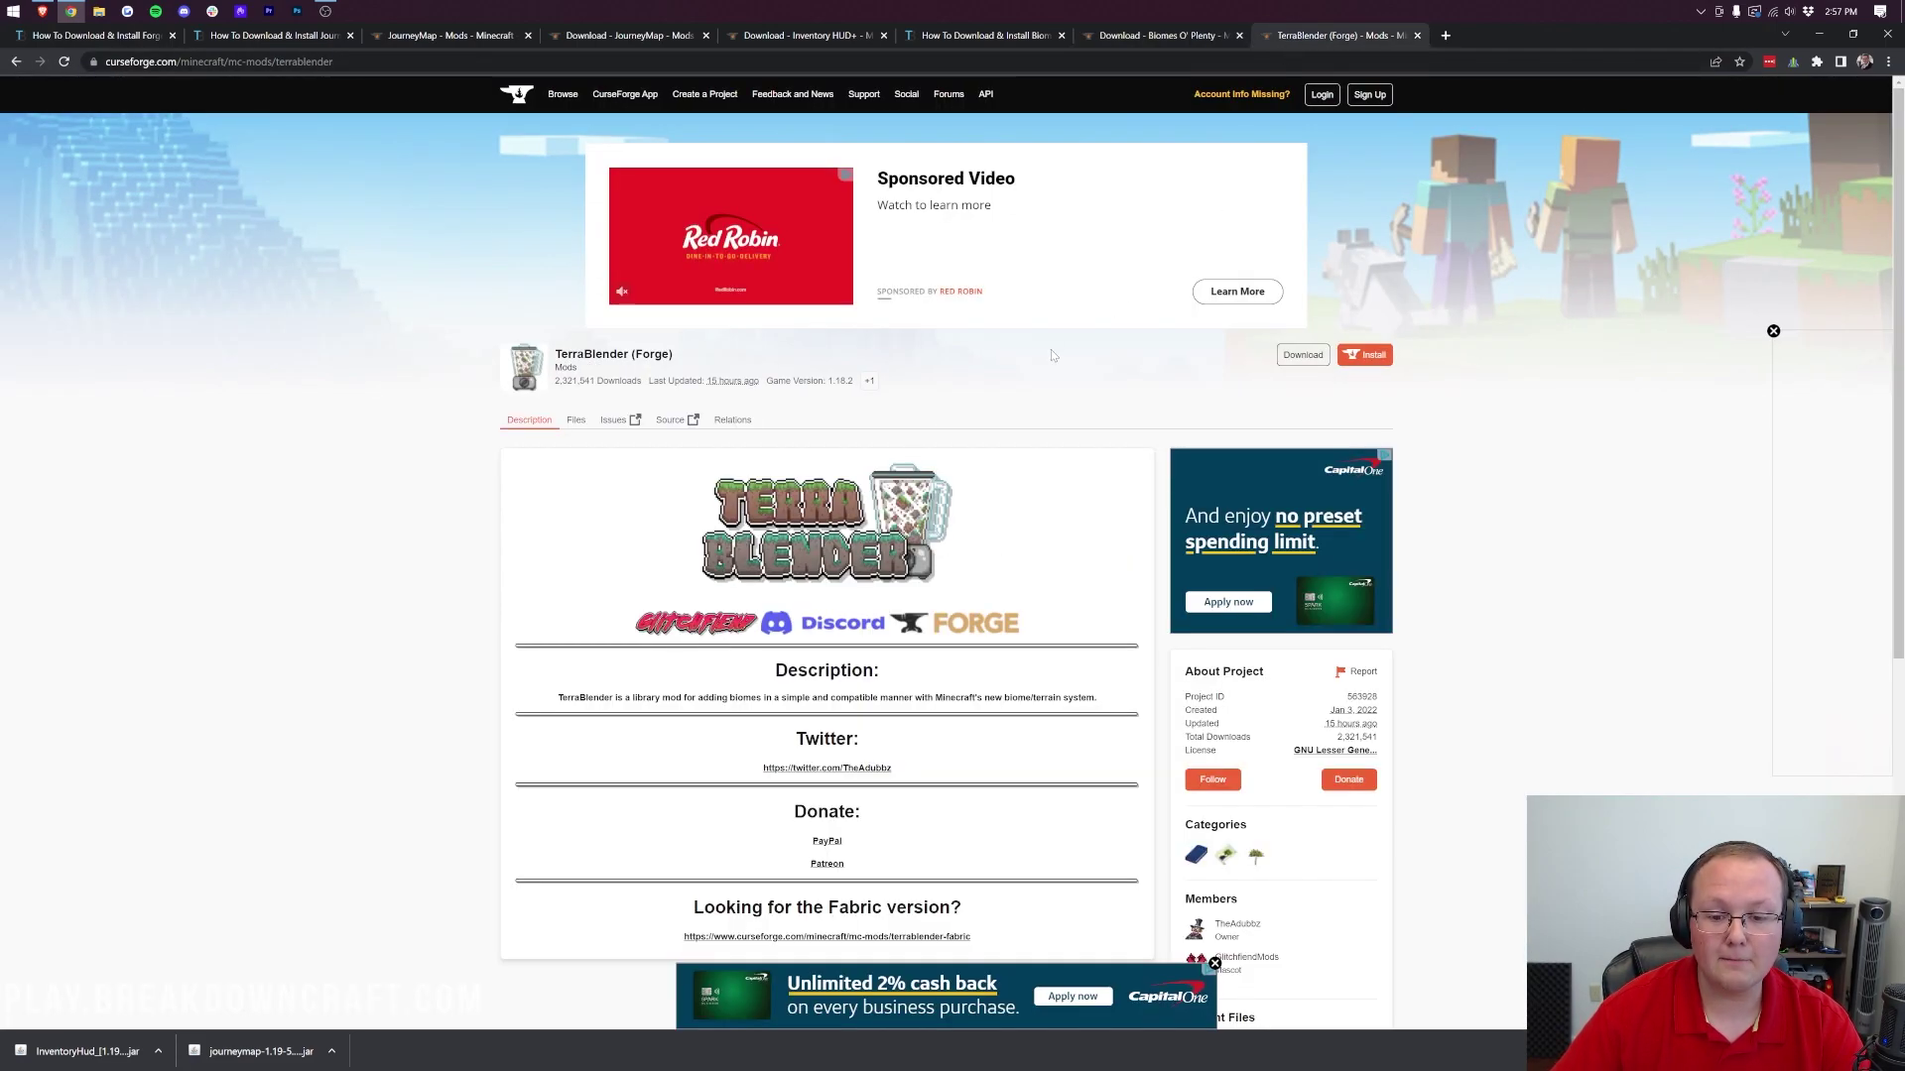
scroll(1174, 349, down, 4)
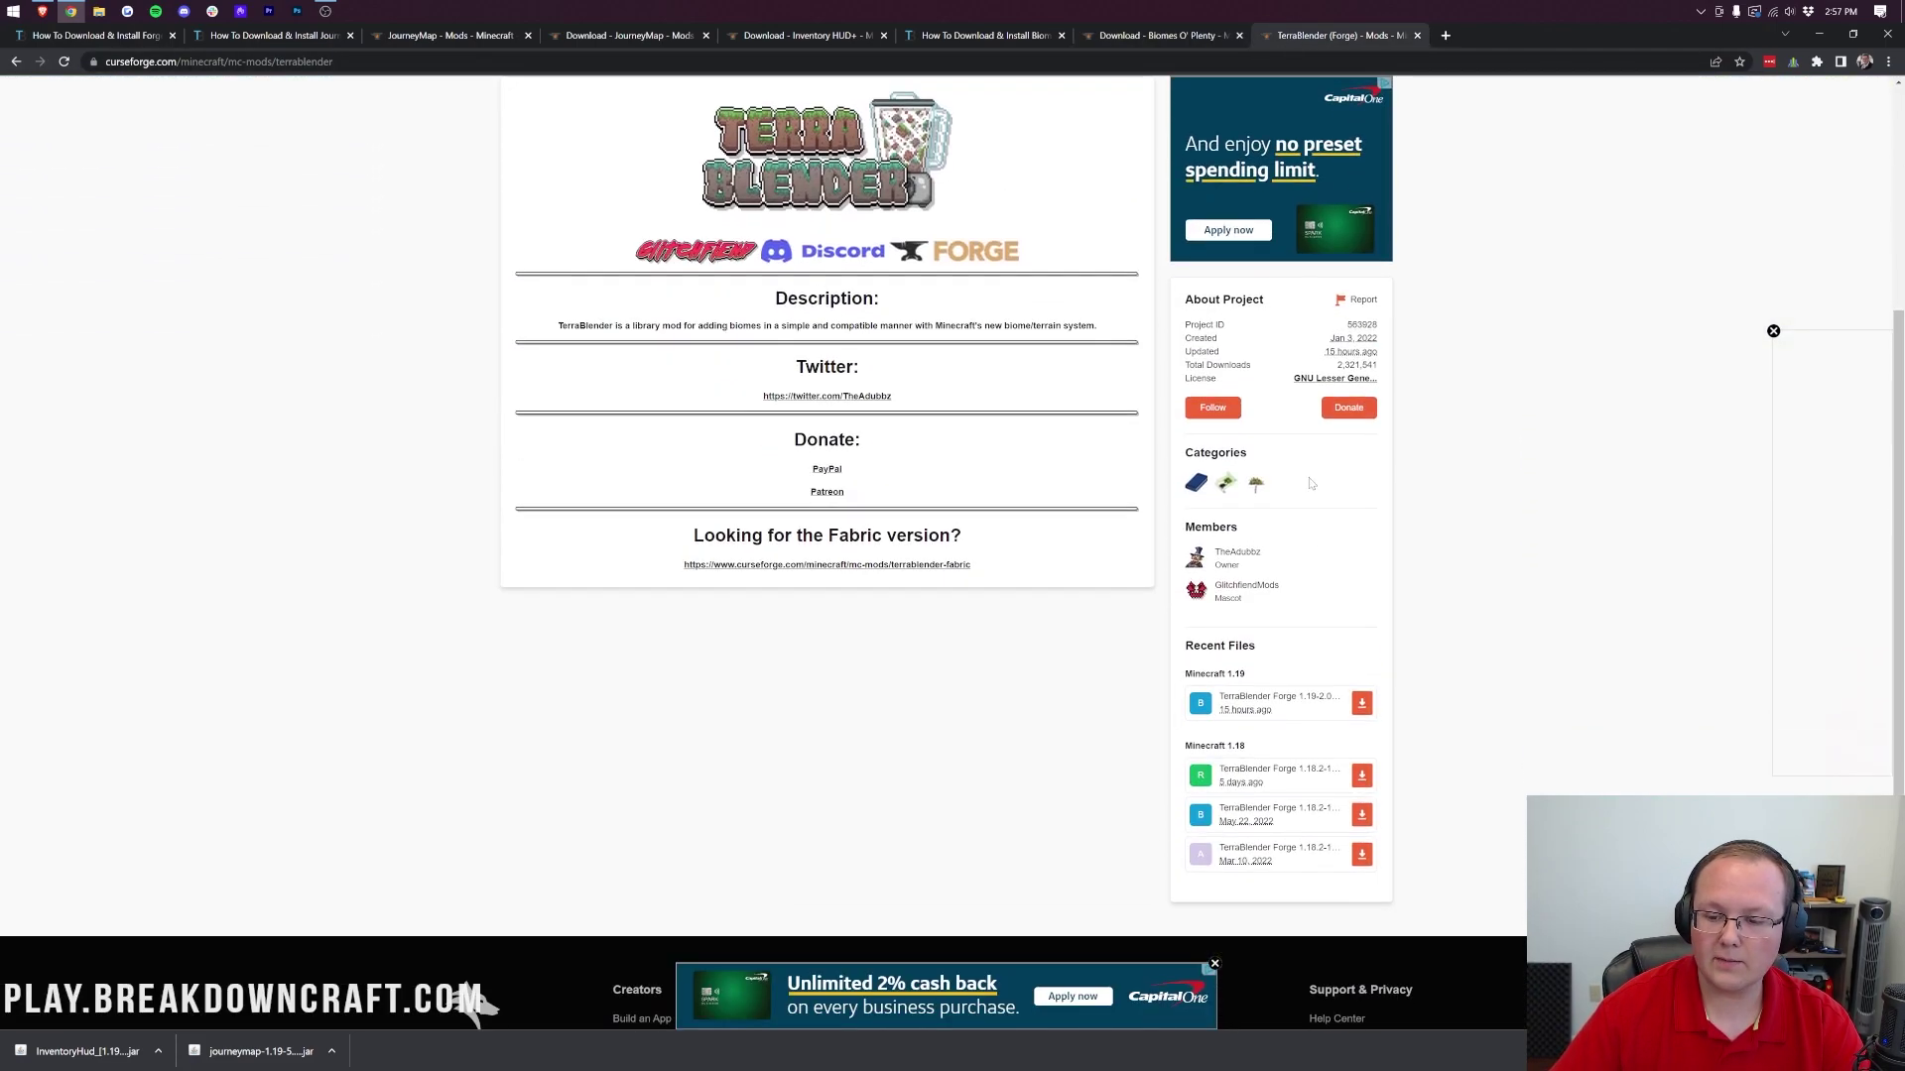
click(1363, 704)
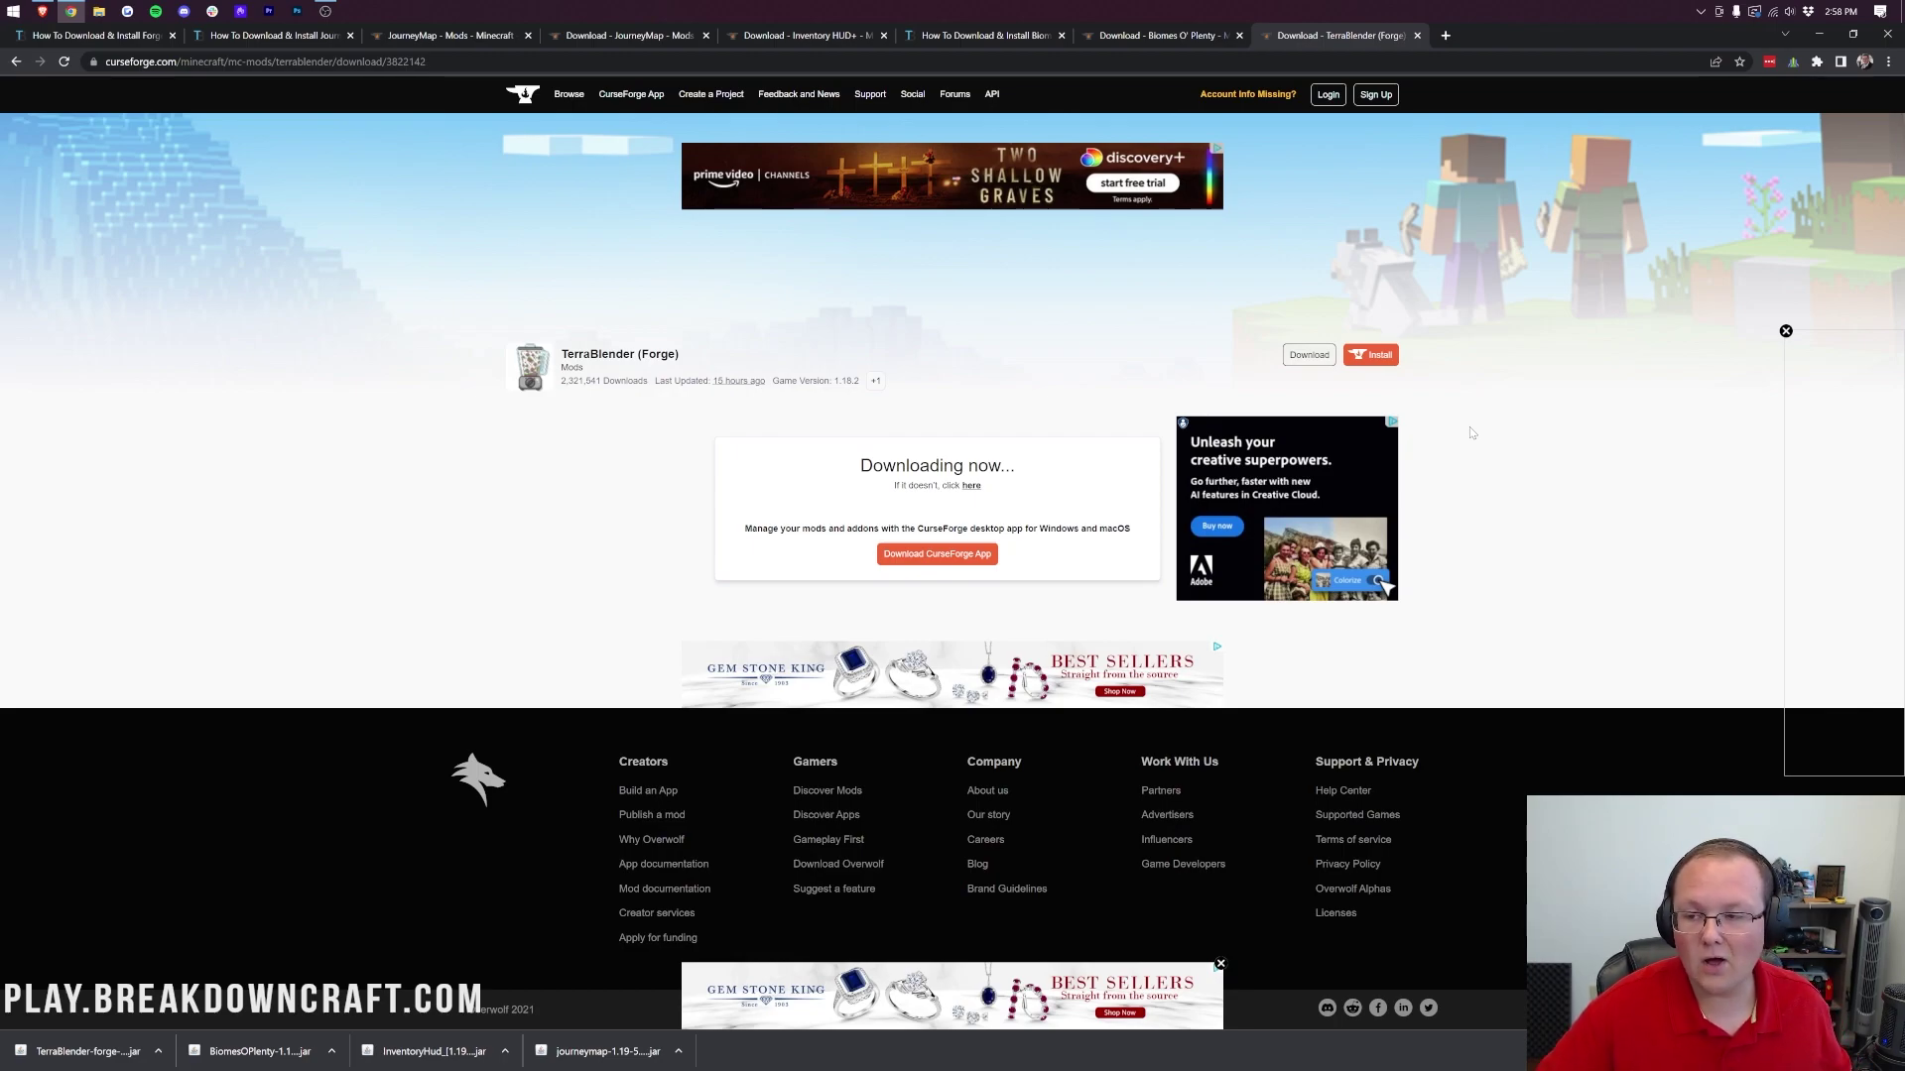
click(1820, 35)
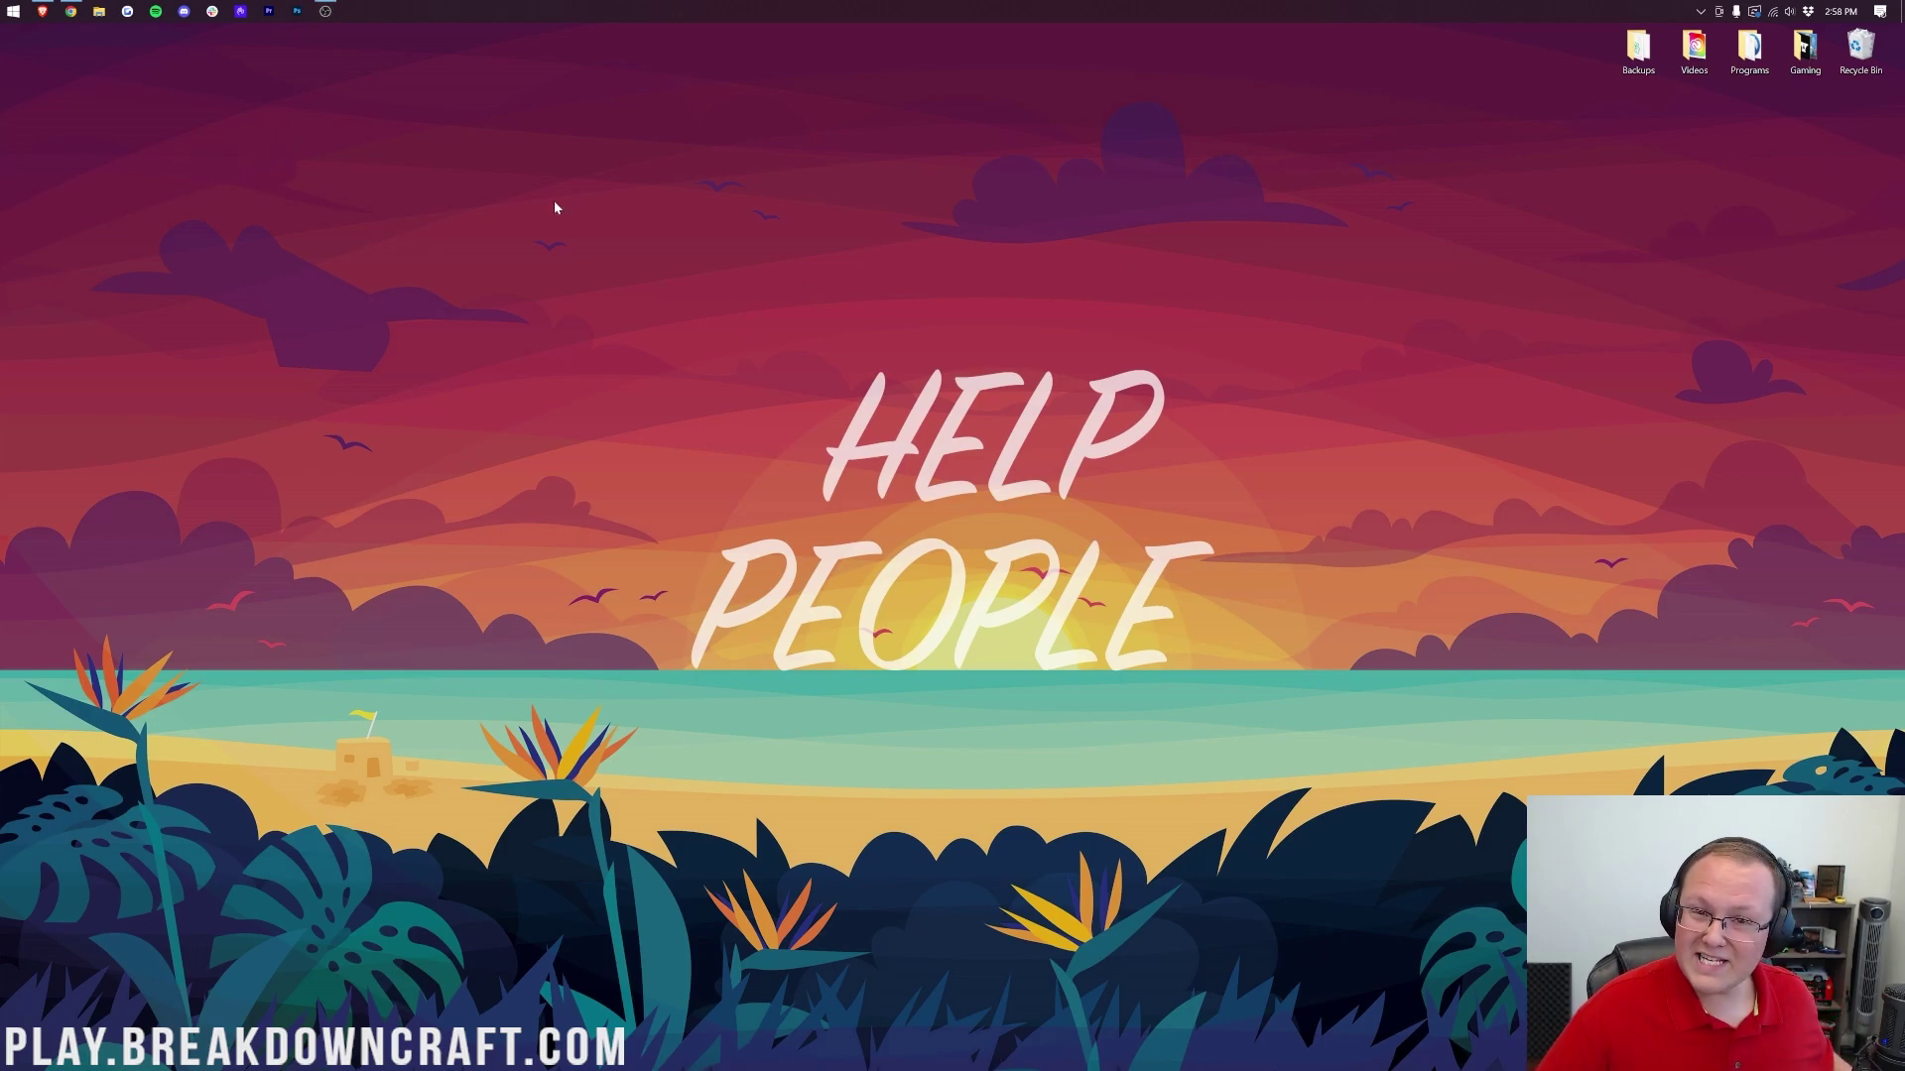
Step: Open the Minecraft Launcher and launch the Play.BreakdownCraft.com installation on 1.19-forge-41.0.4, accepting the modified-installation notice
click(13, 11)
click(642, 274)
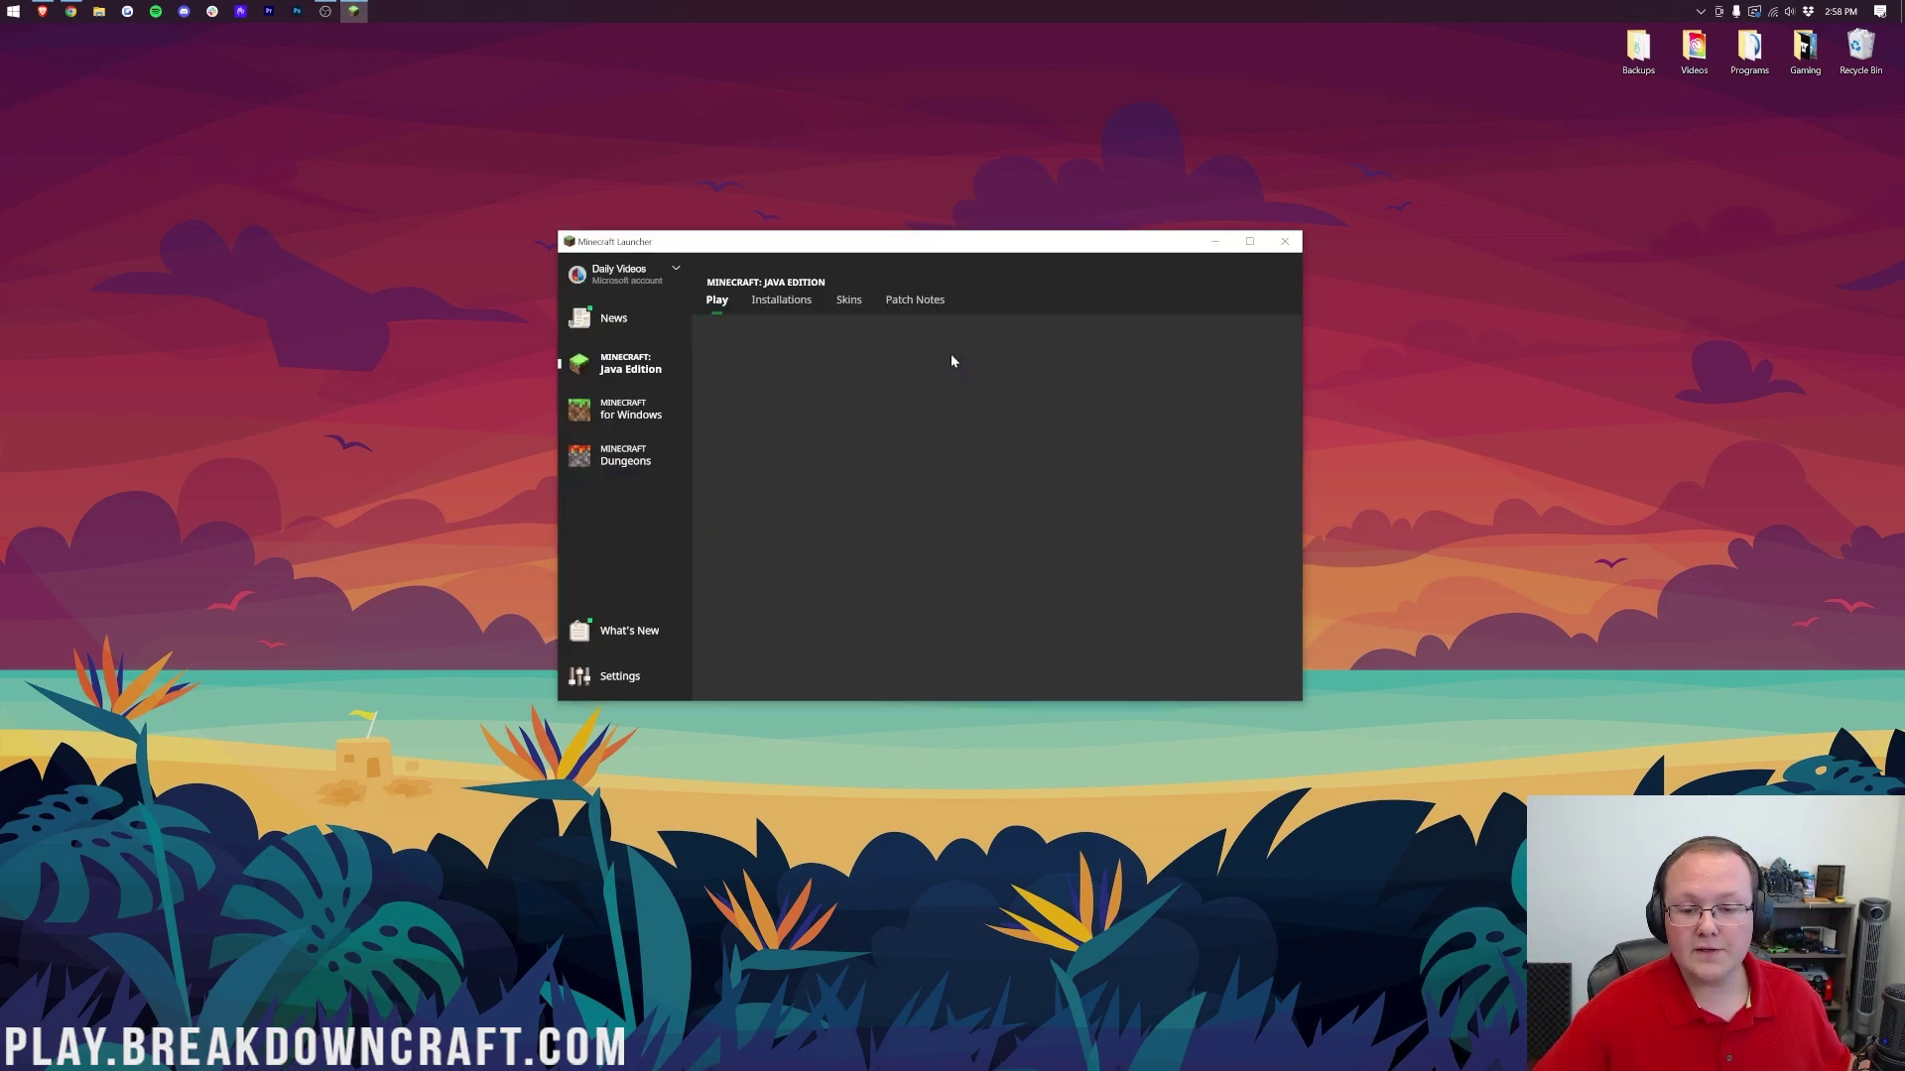
click(829, 607)
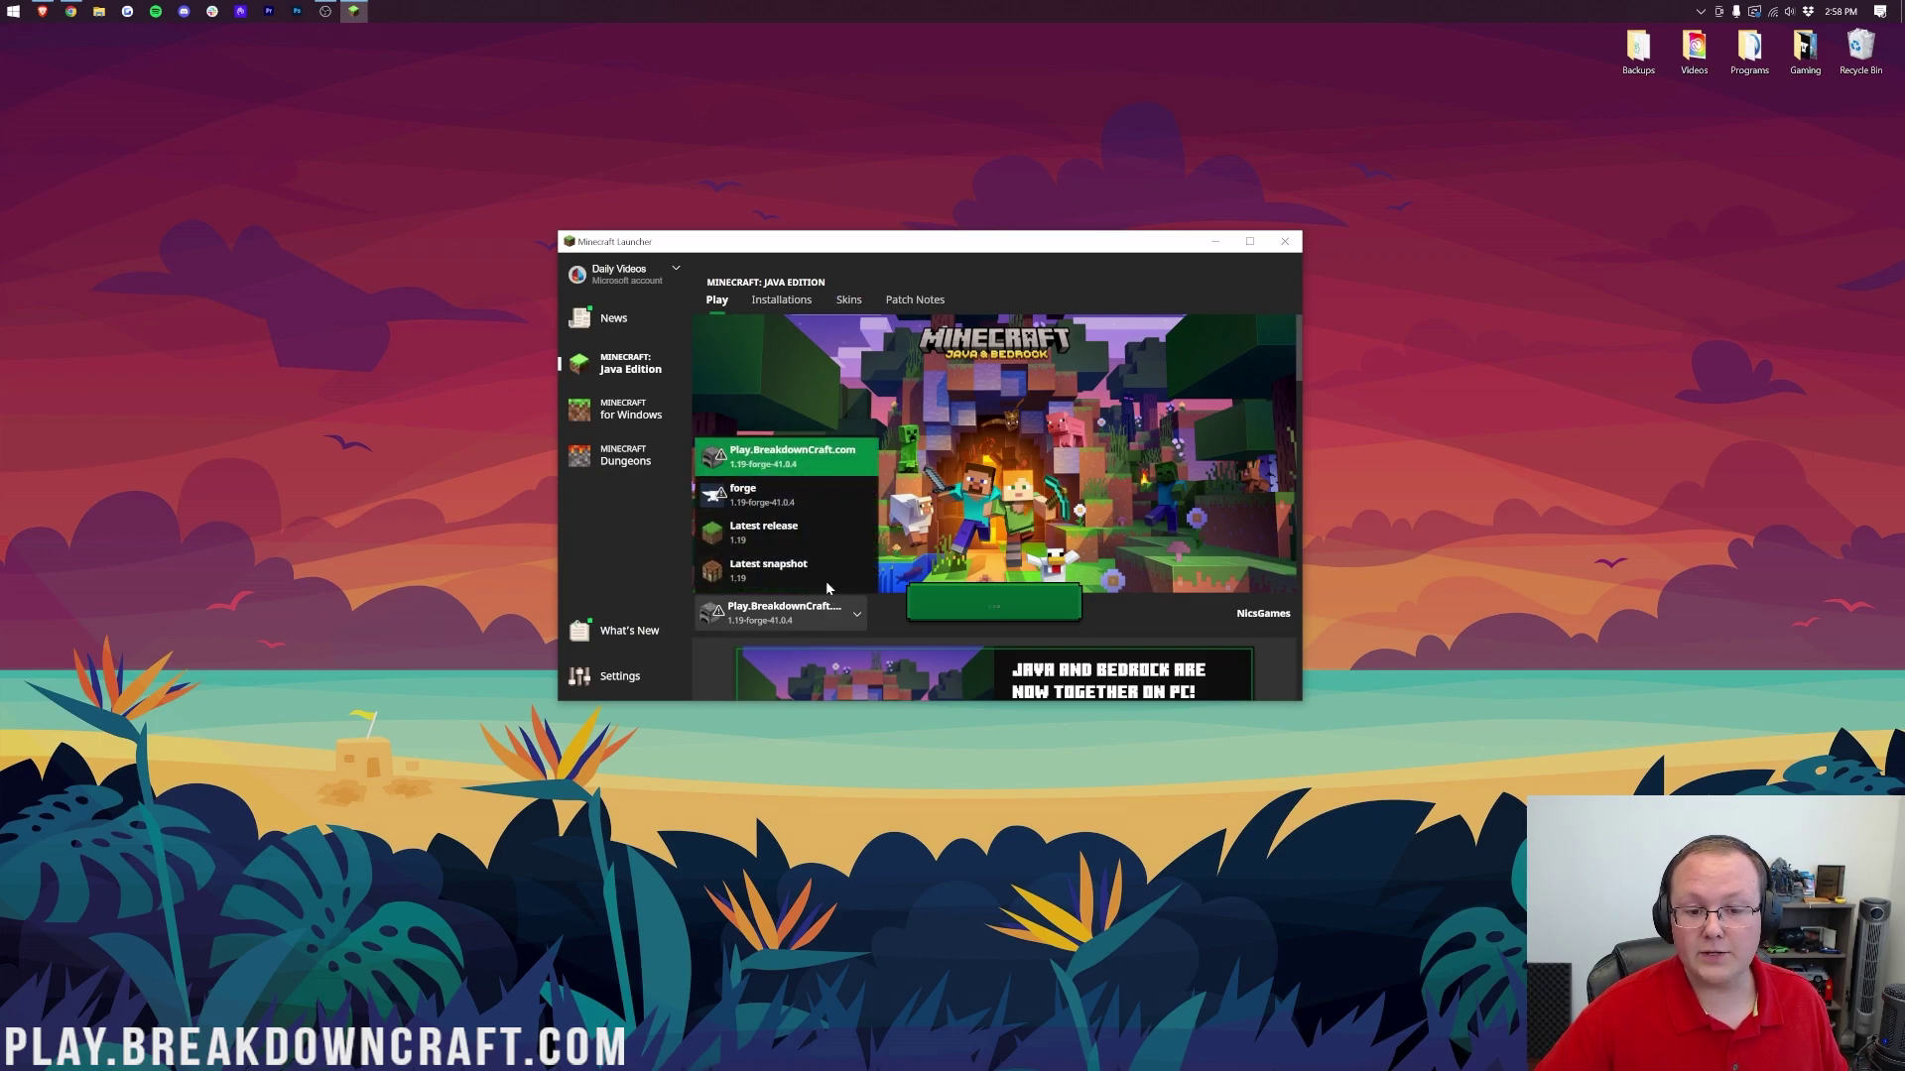
click(906, 459)
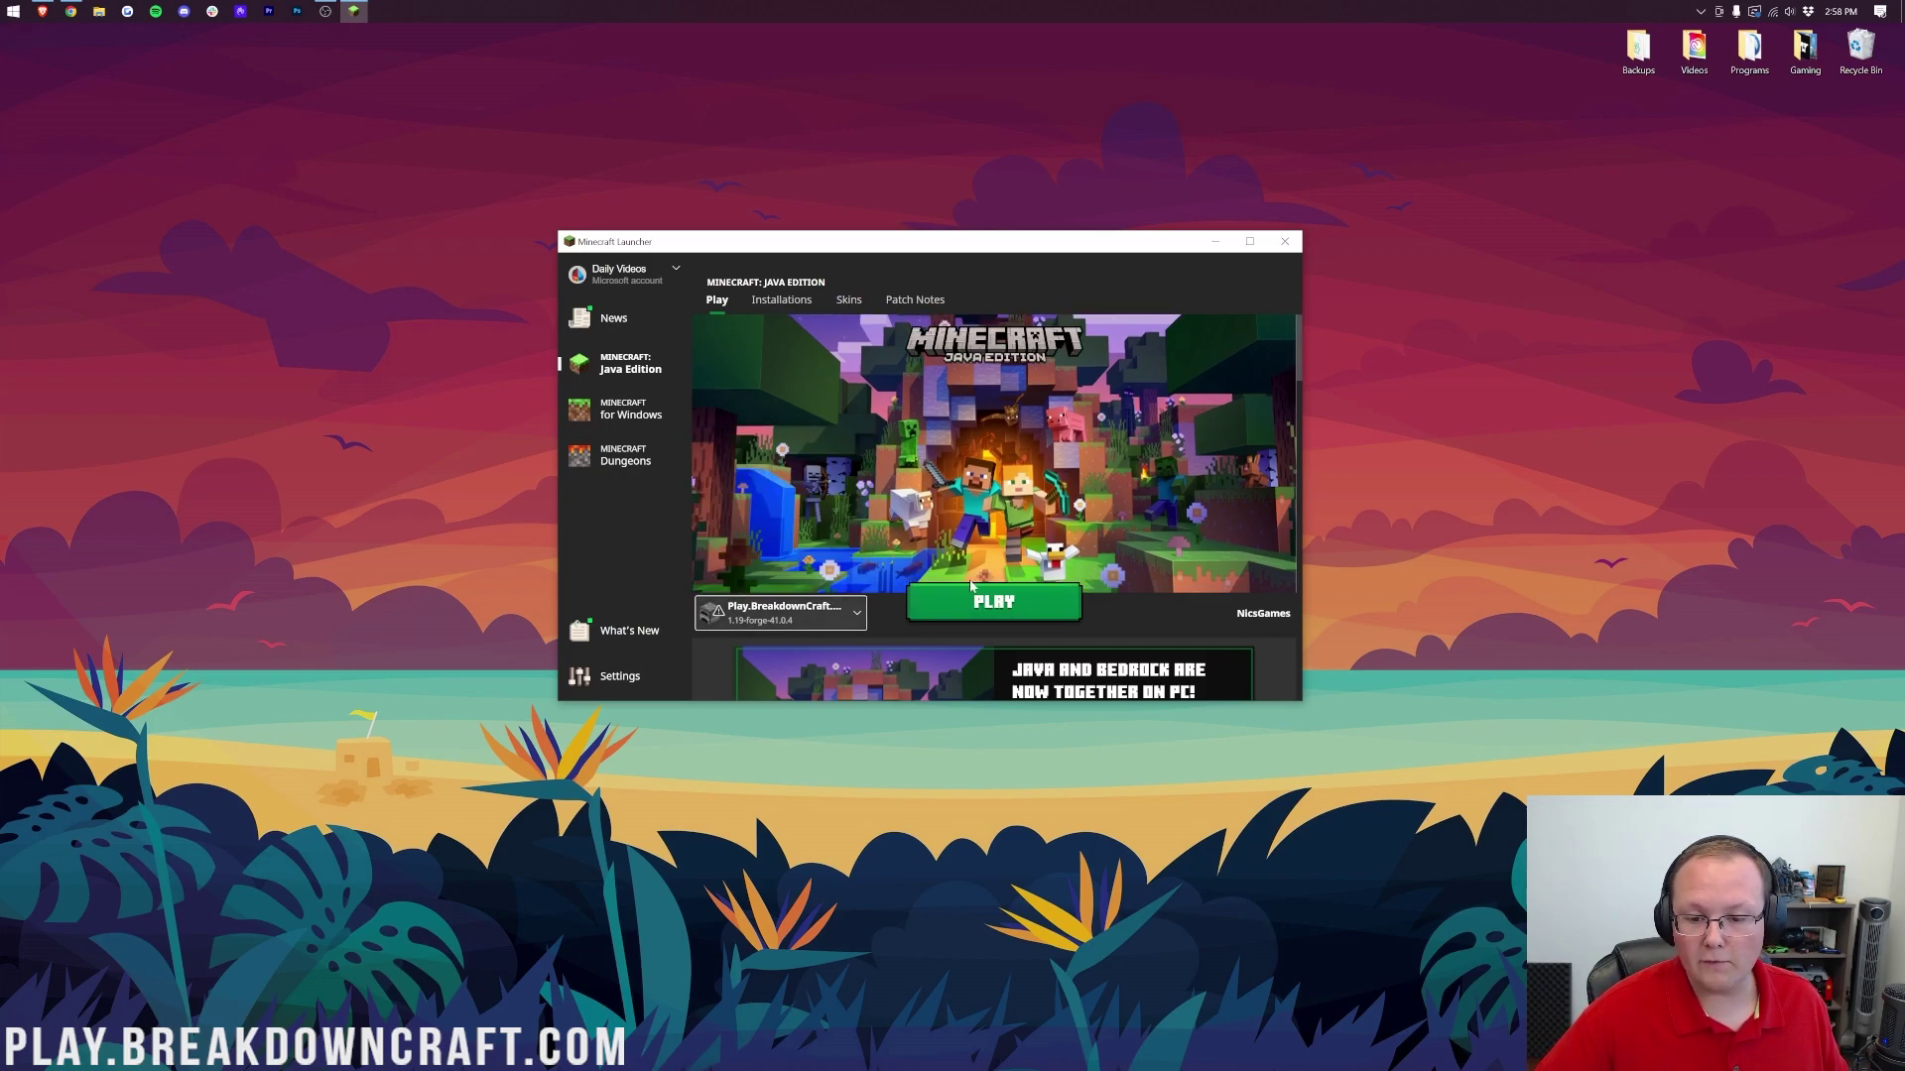
click(993, 601)
click(1081, 565)
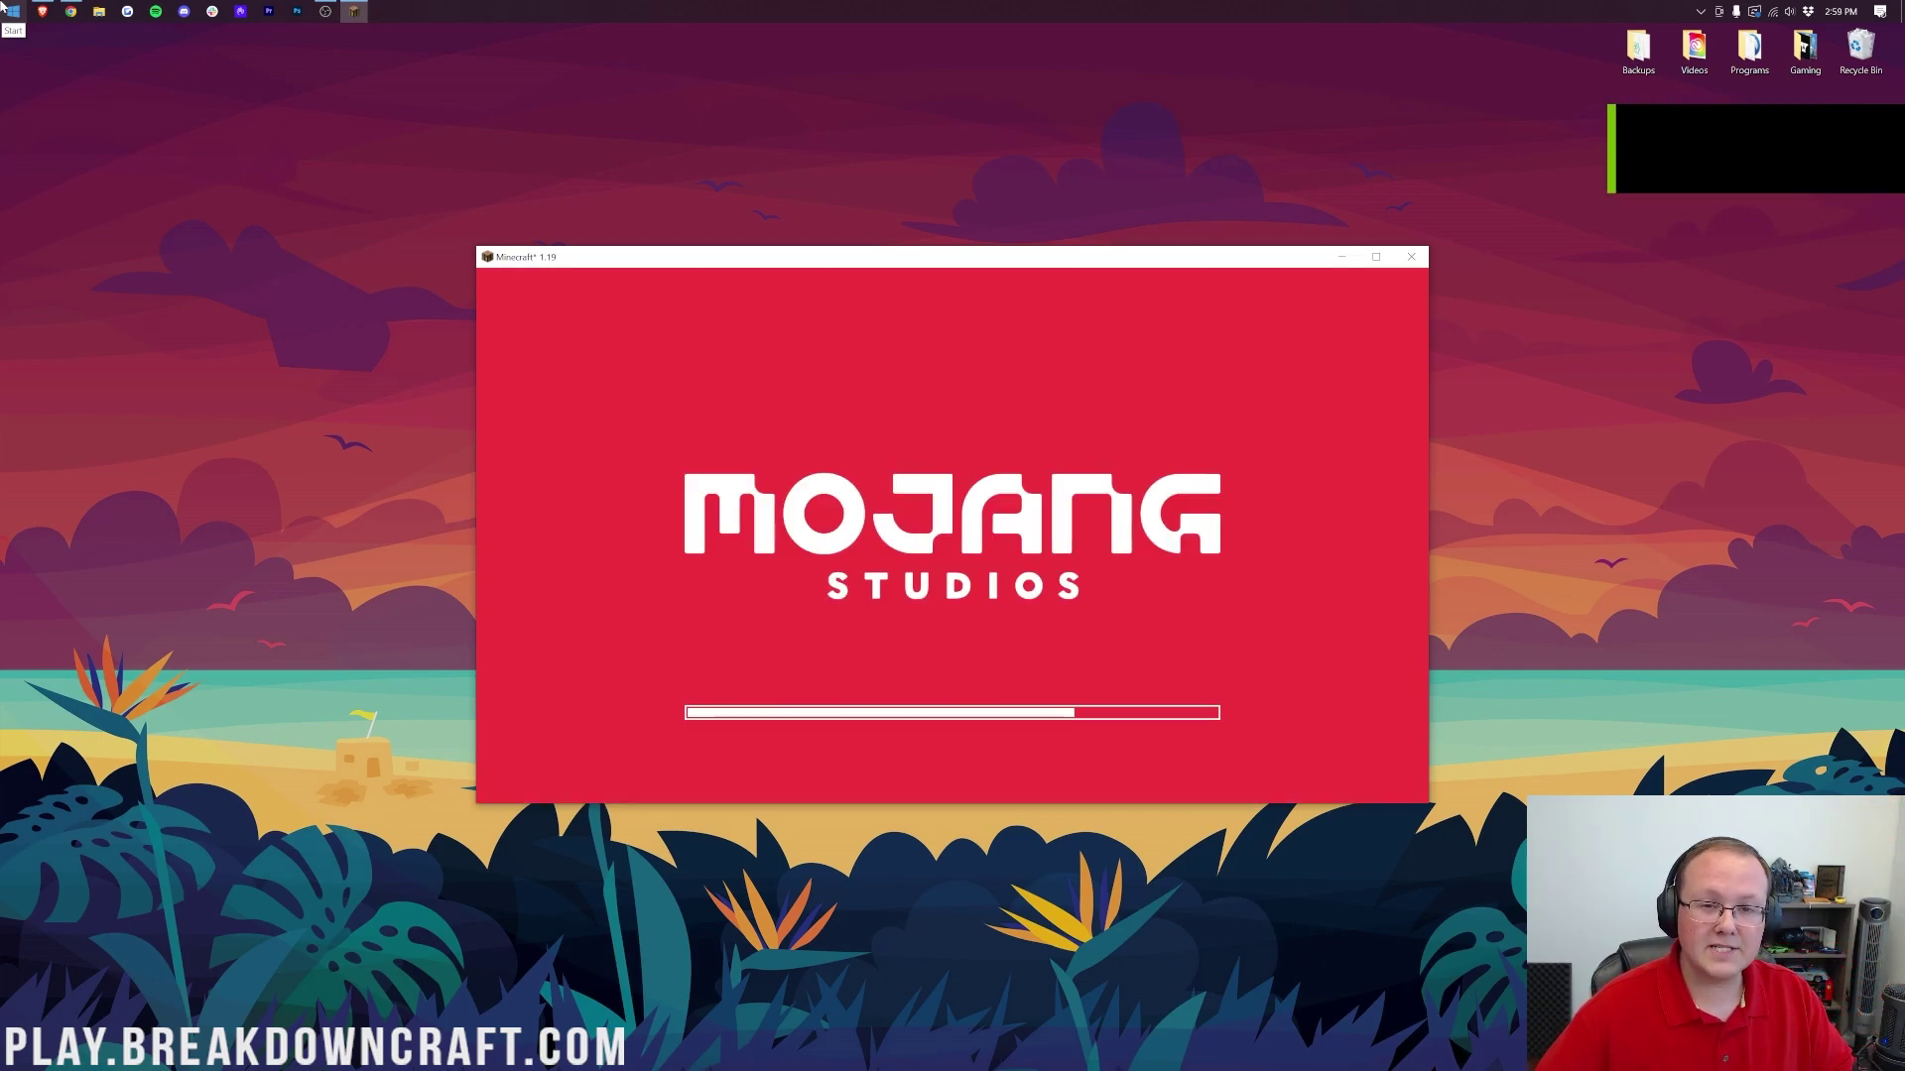
Step: Open the Downloads folder, move the four downloaded mod files to the desktop, and close the folder
click(11, 10)
text(down)
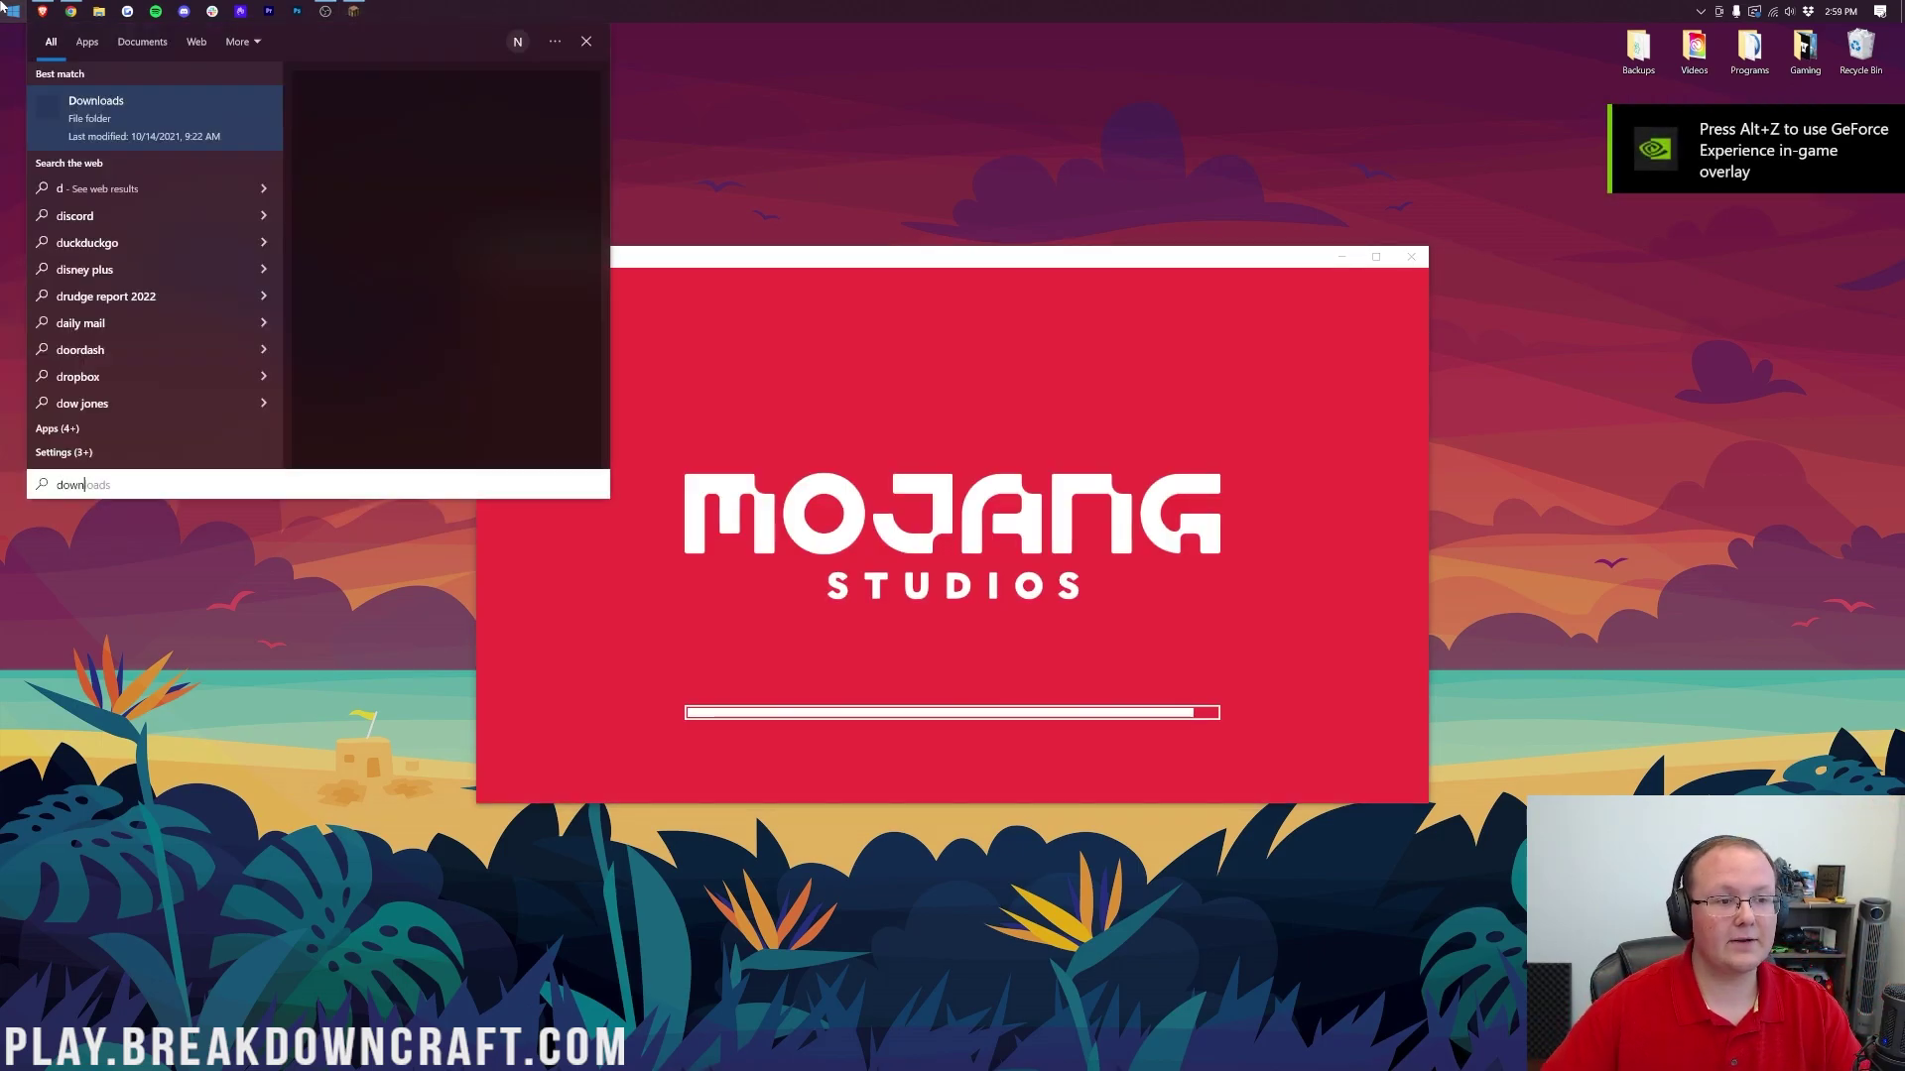
click(89, 117)
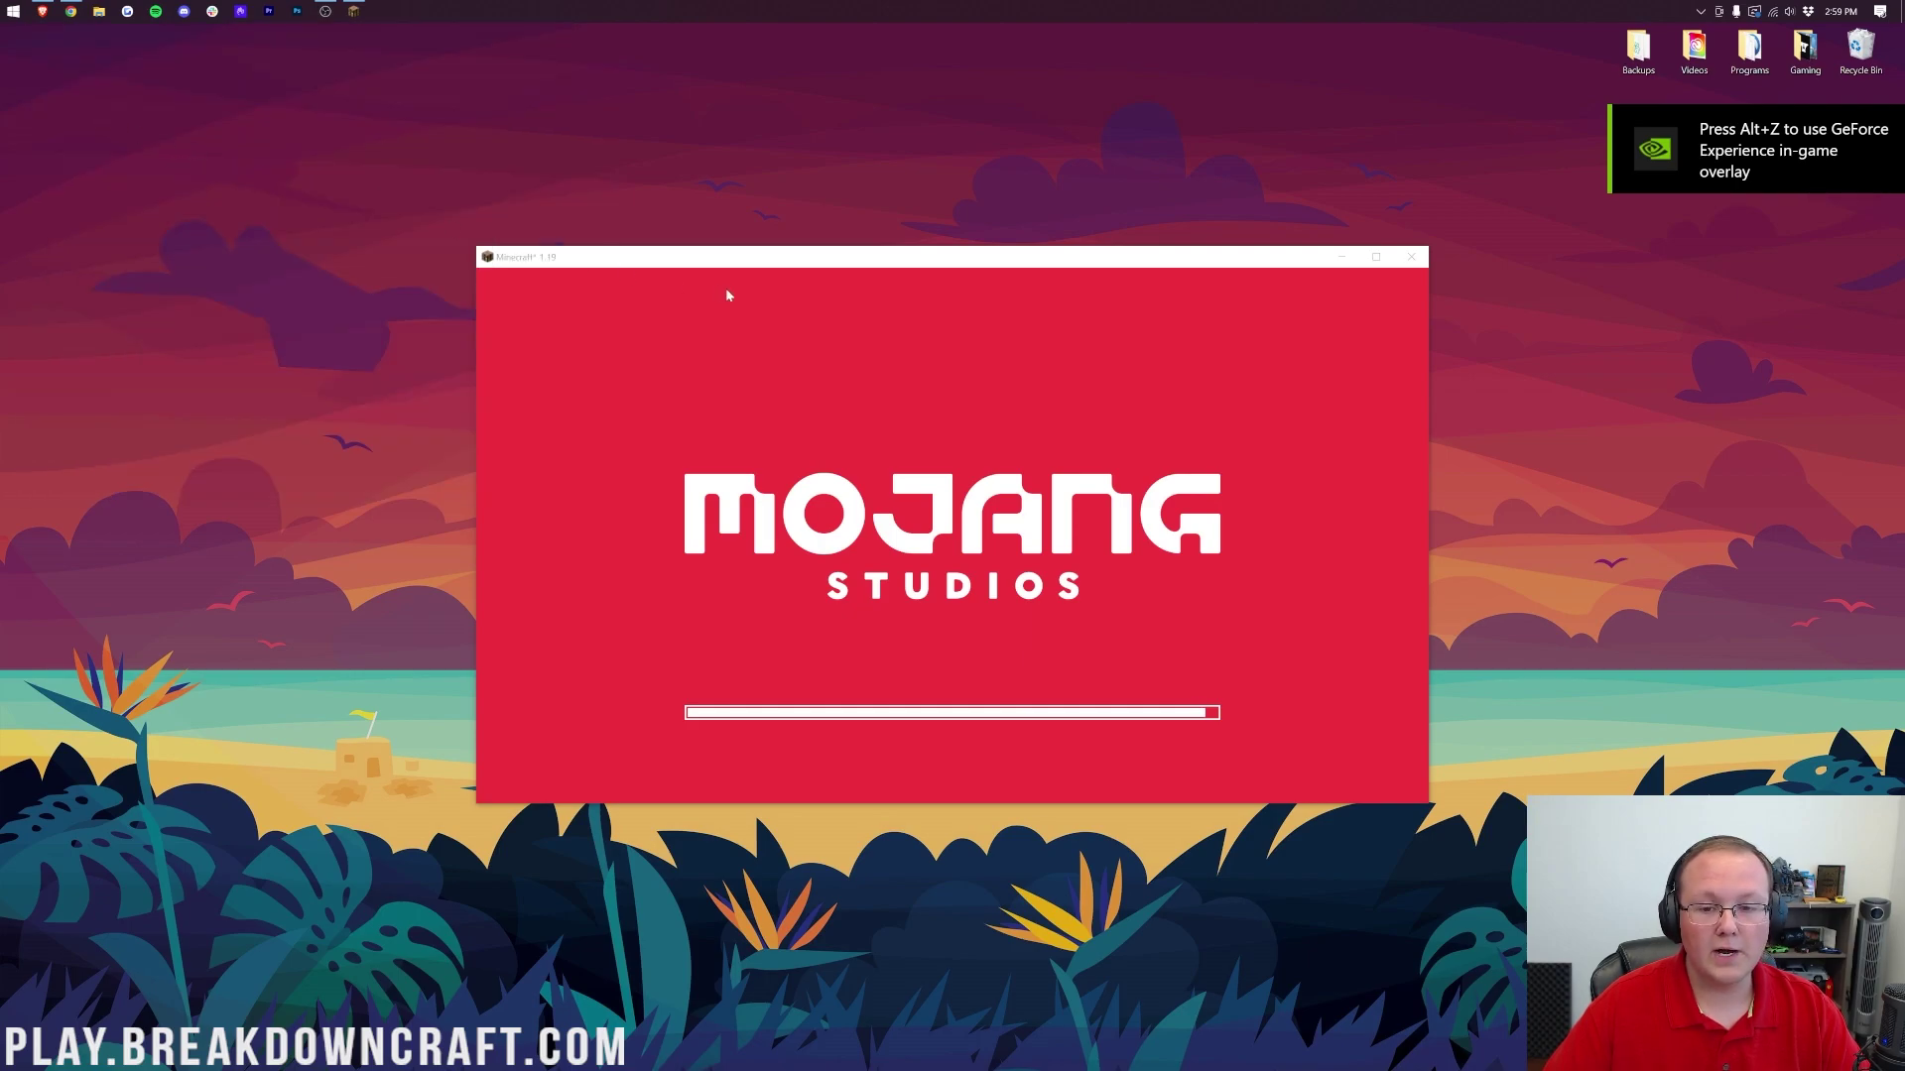
drag(790, 377, 392, 190)
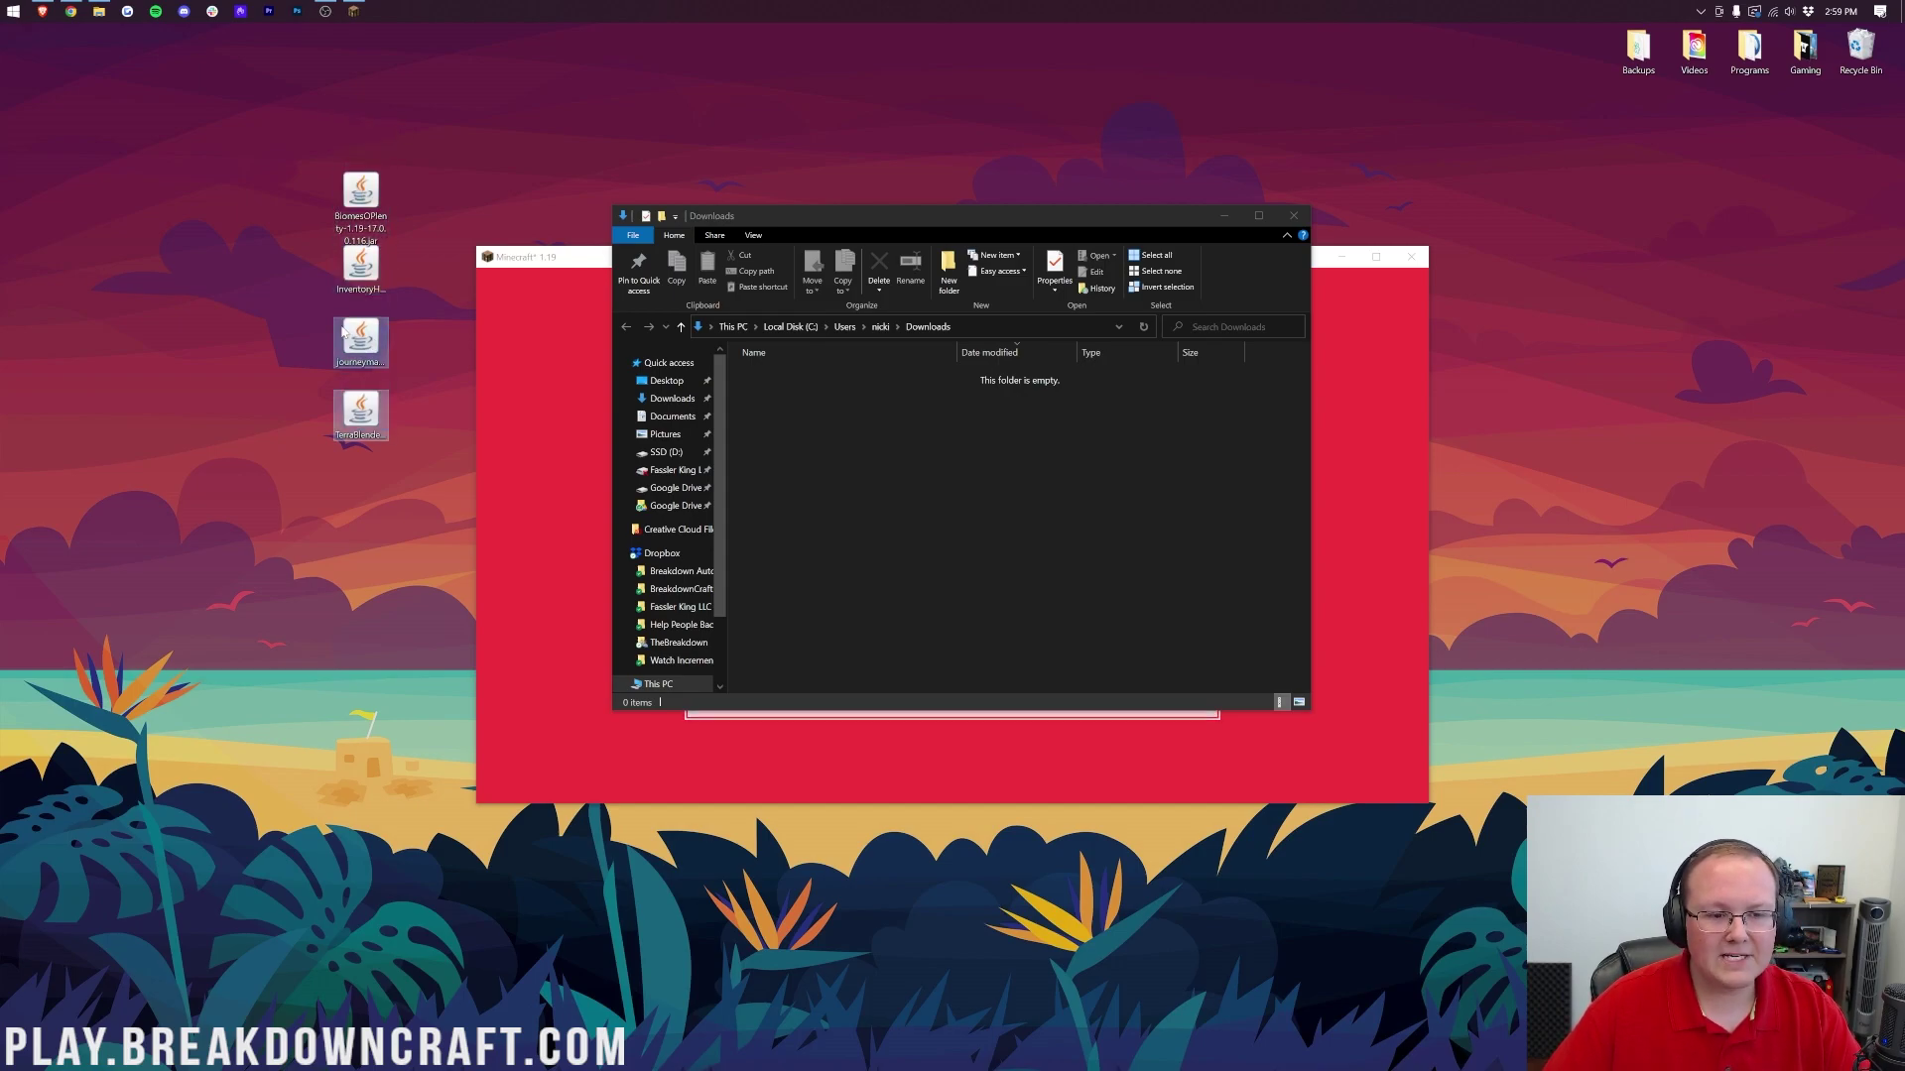
click(1294, 215)
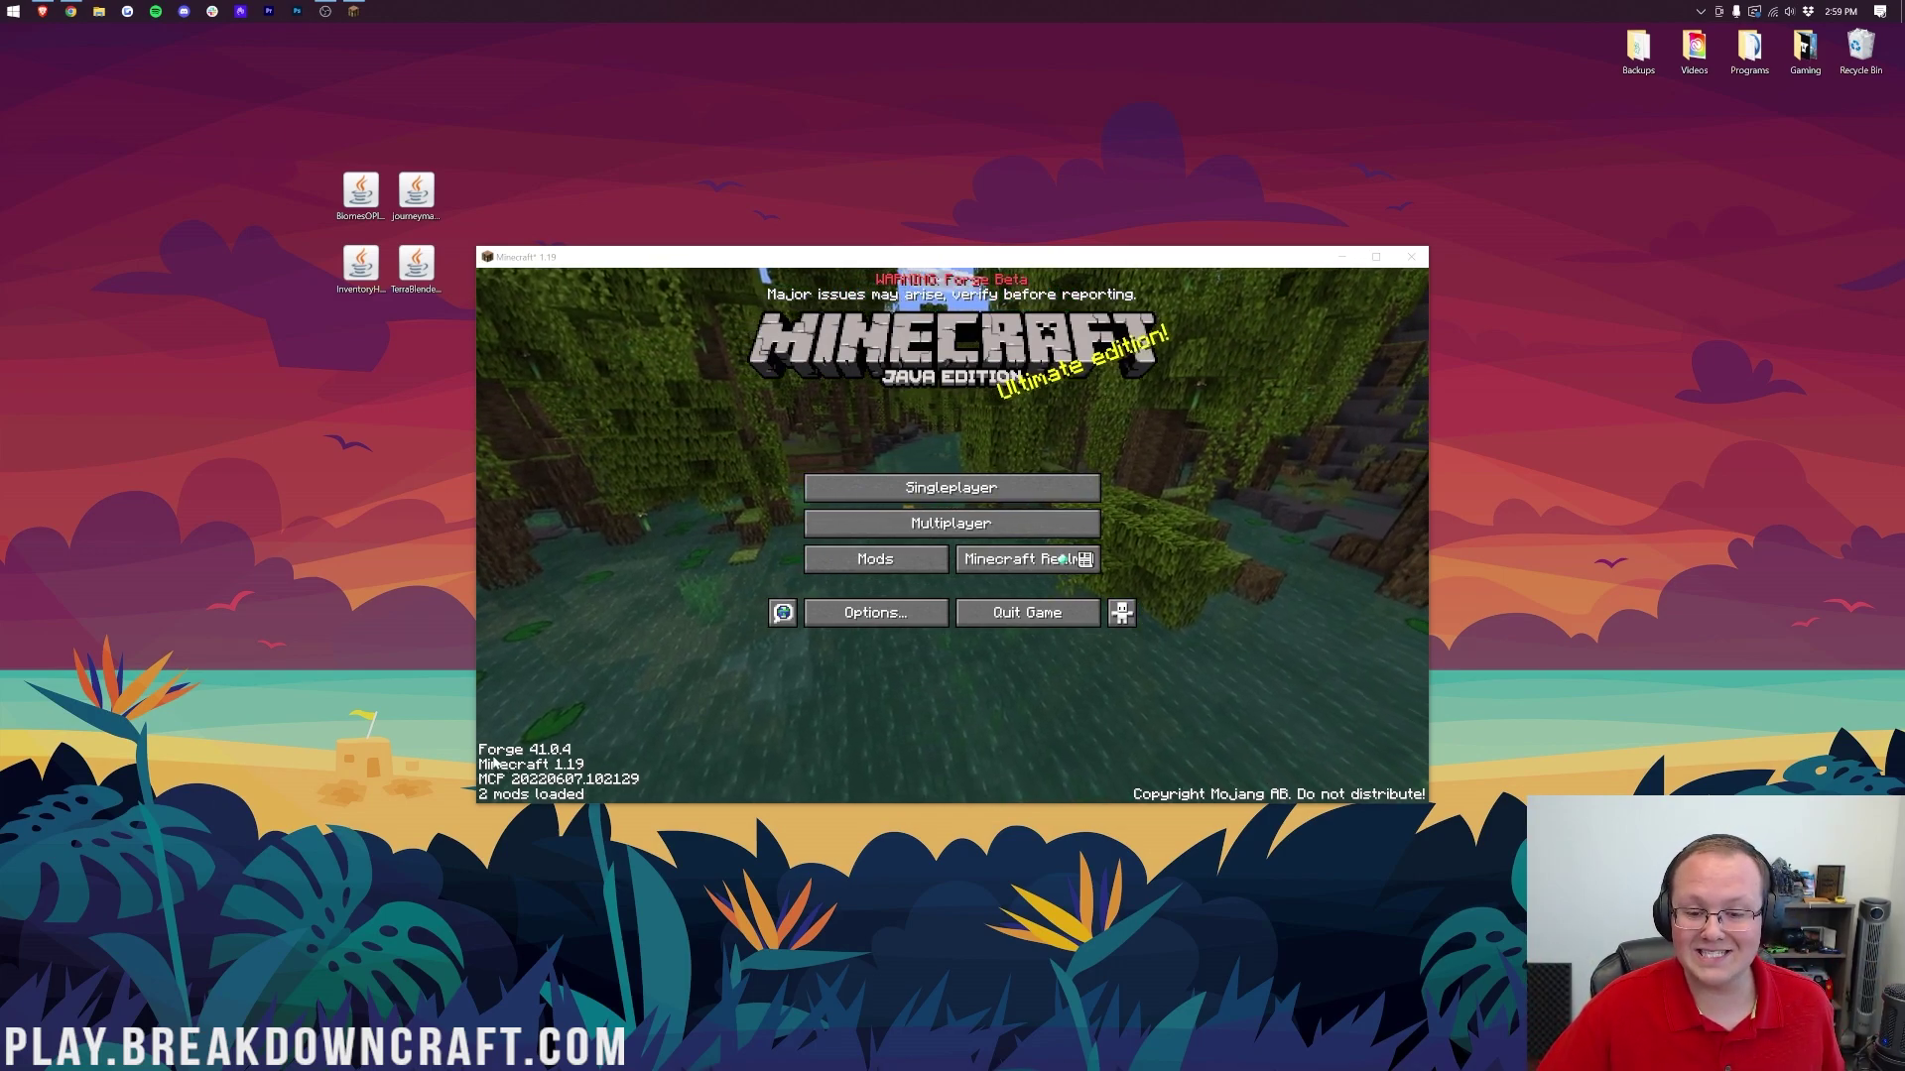
Step: Open the mods folder from Minecraft's mod list, move the four mod files from the desktop into it, and quit the game
click(881, 559)
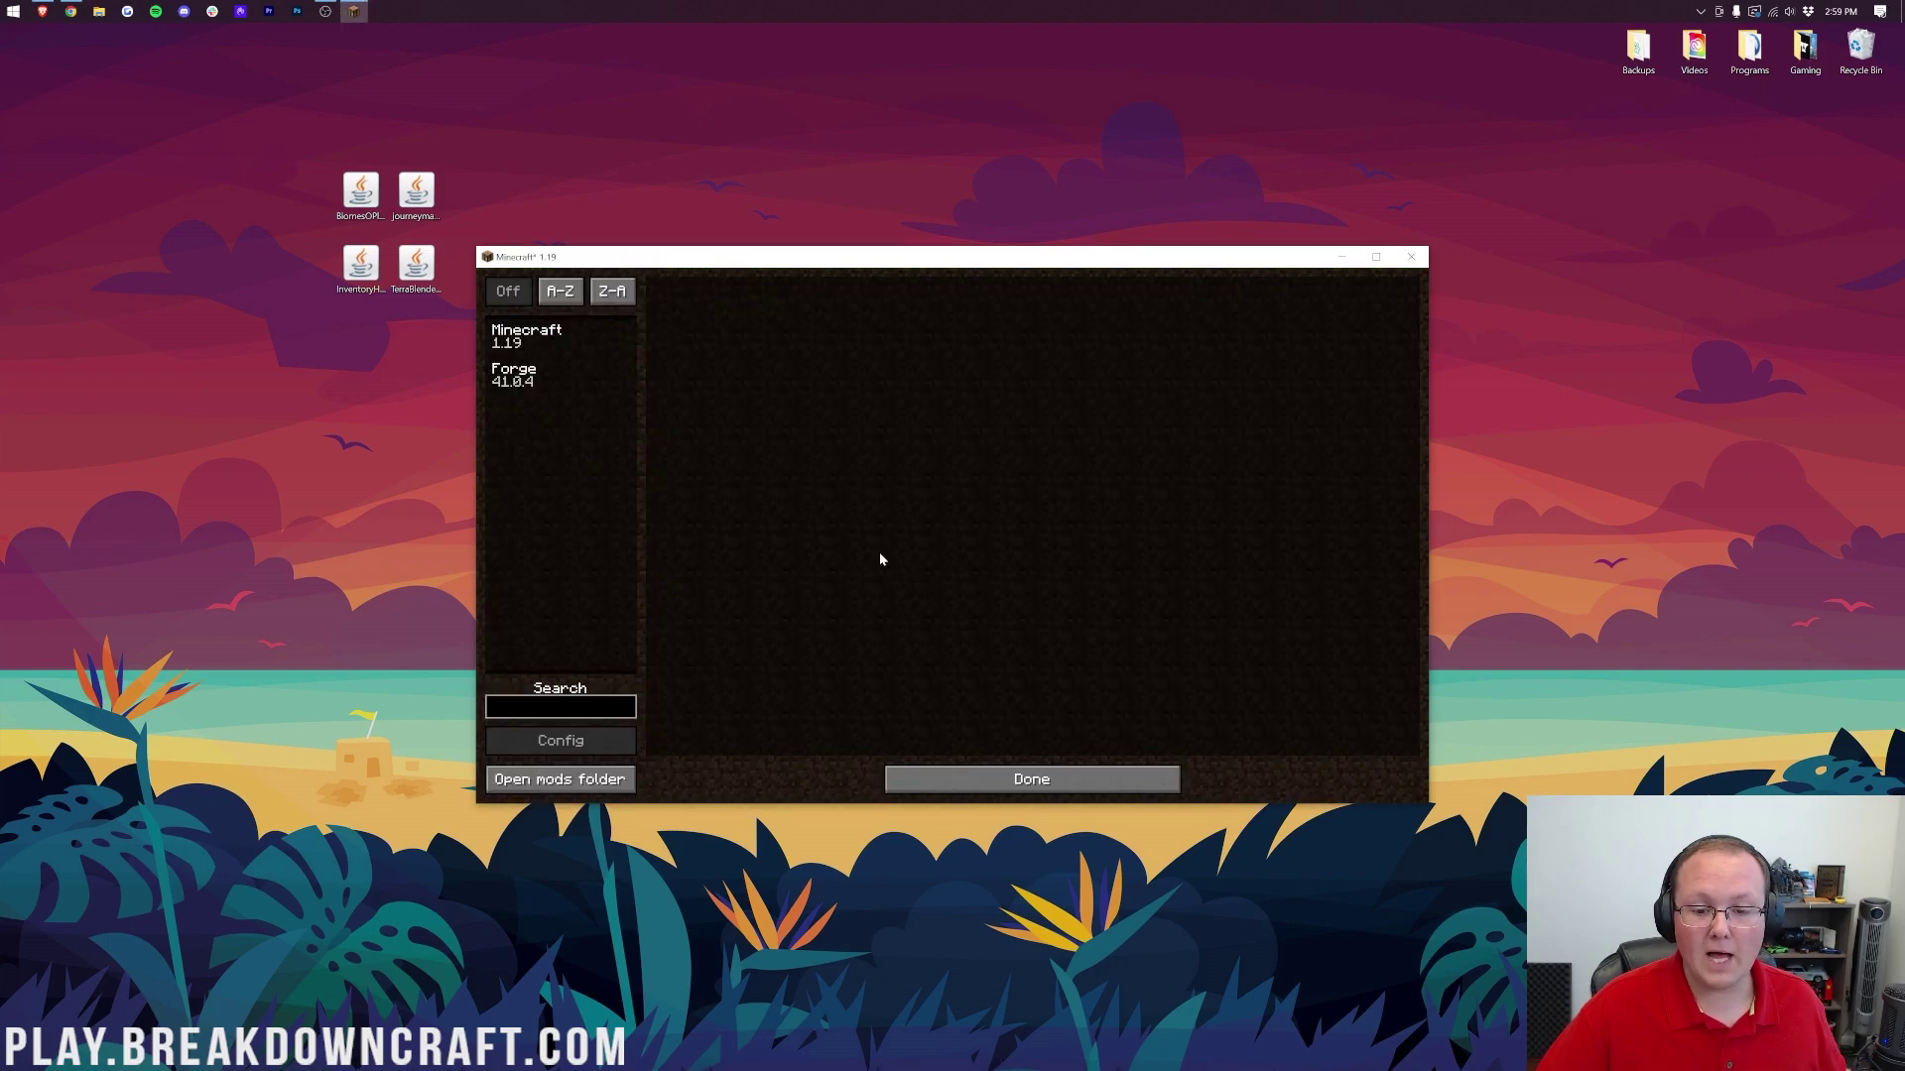
click(571, 782)
drag(446, 44, 256, 357)
drag(372, 187, 1135, 548)
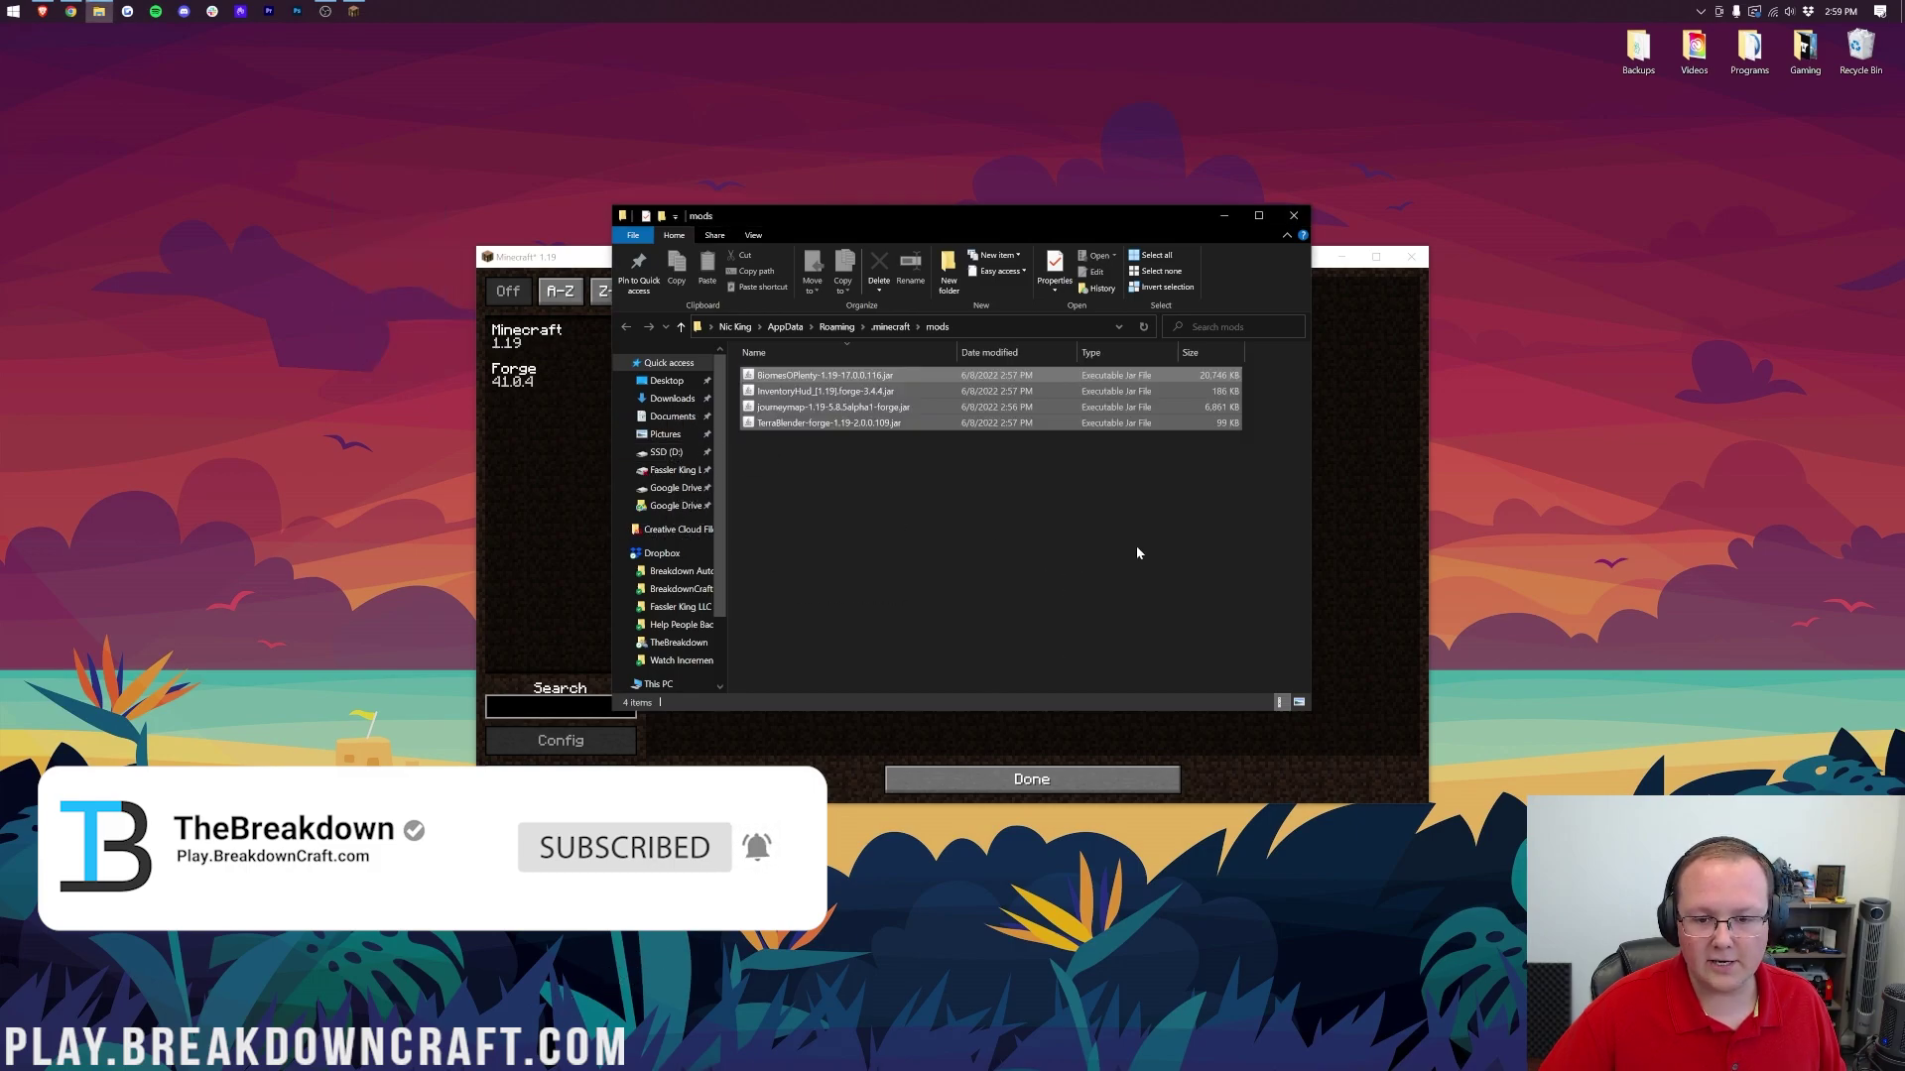
click(1290, 218)
click(1111, 773)
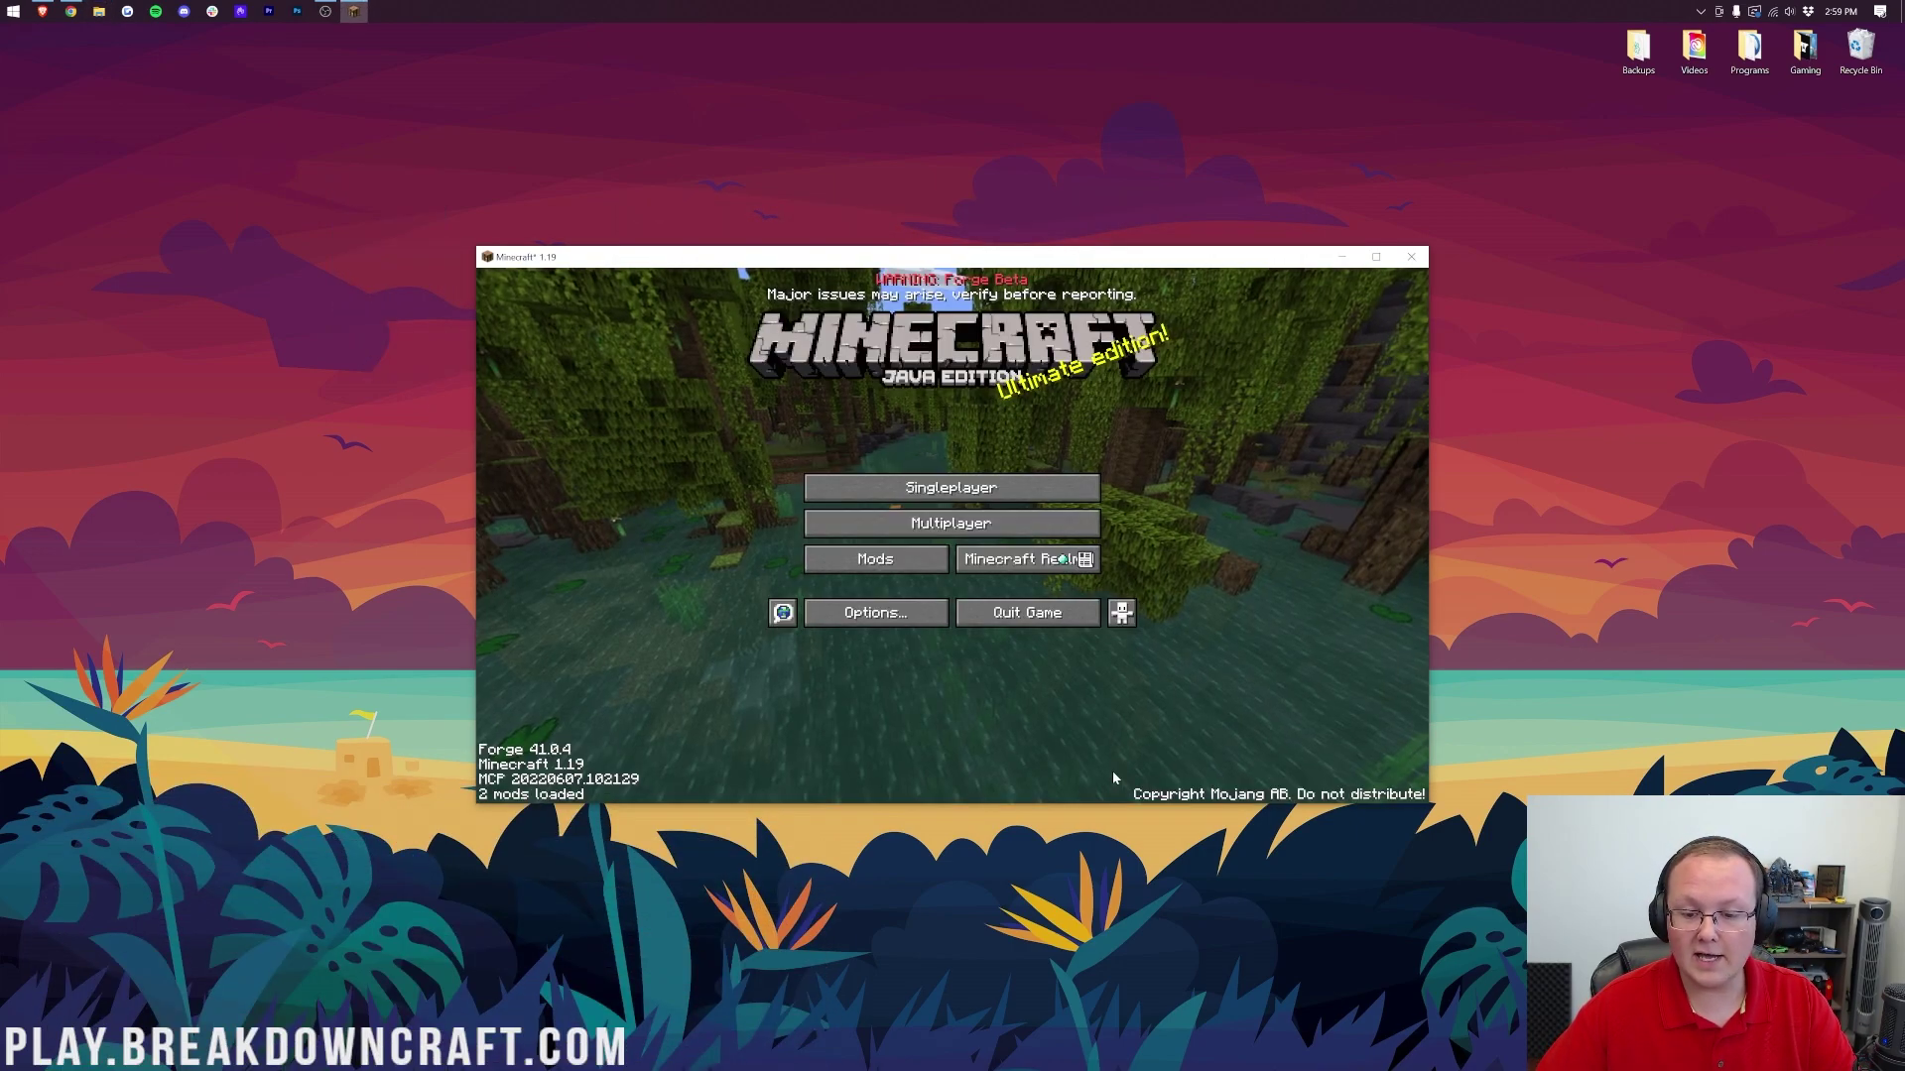
click(1027, 613)
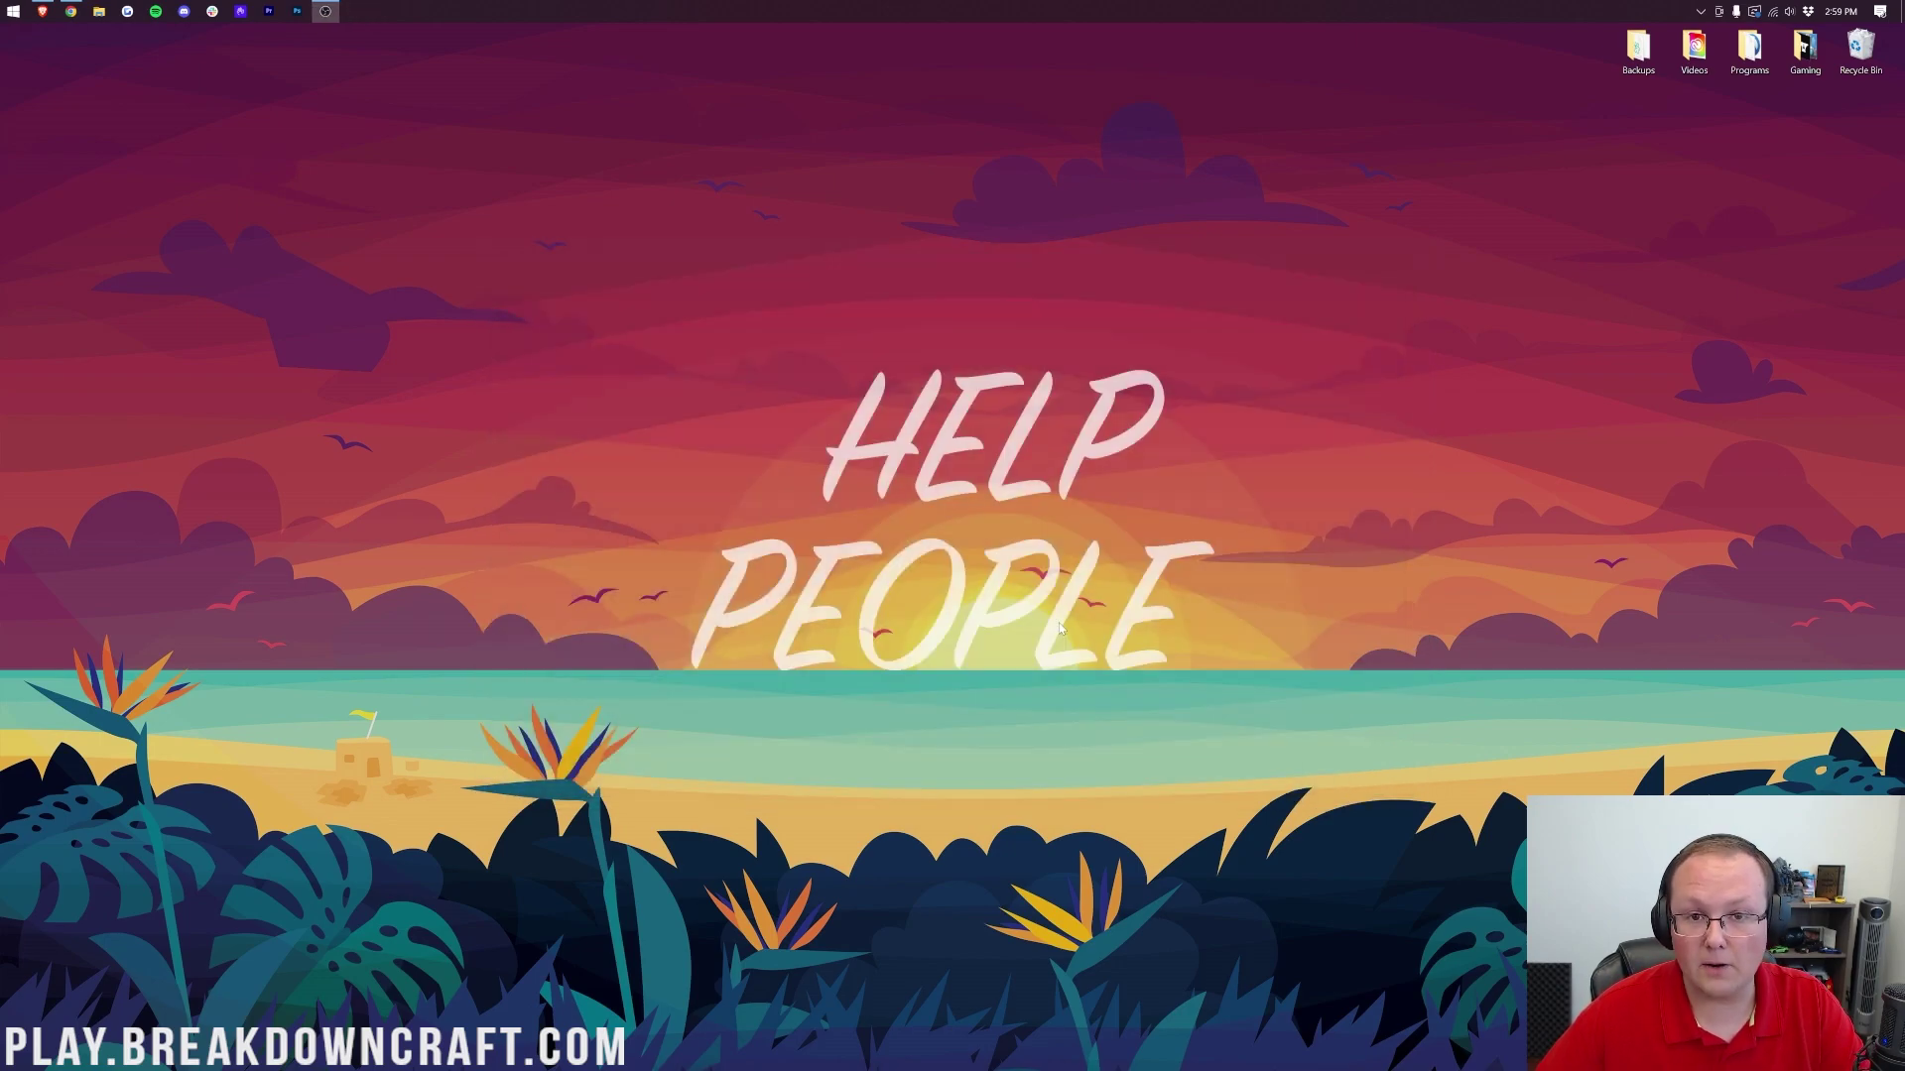
Step: Reopen the Minecraft Launcher and inspect the mods folder inside the forge installation's game folder
click(3, 6)
text(m)
key(Return)
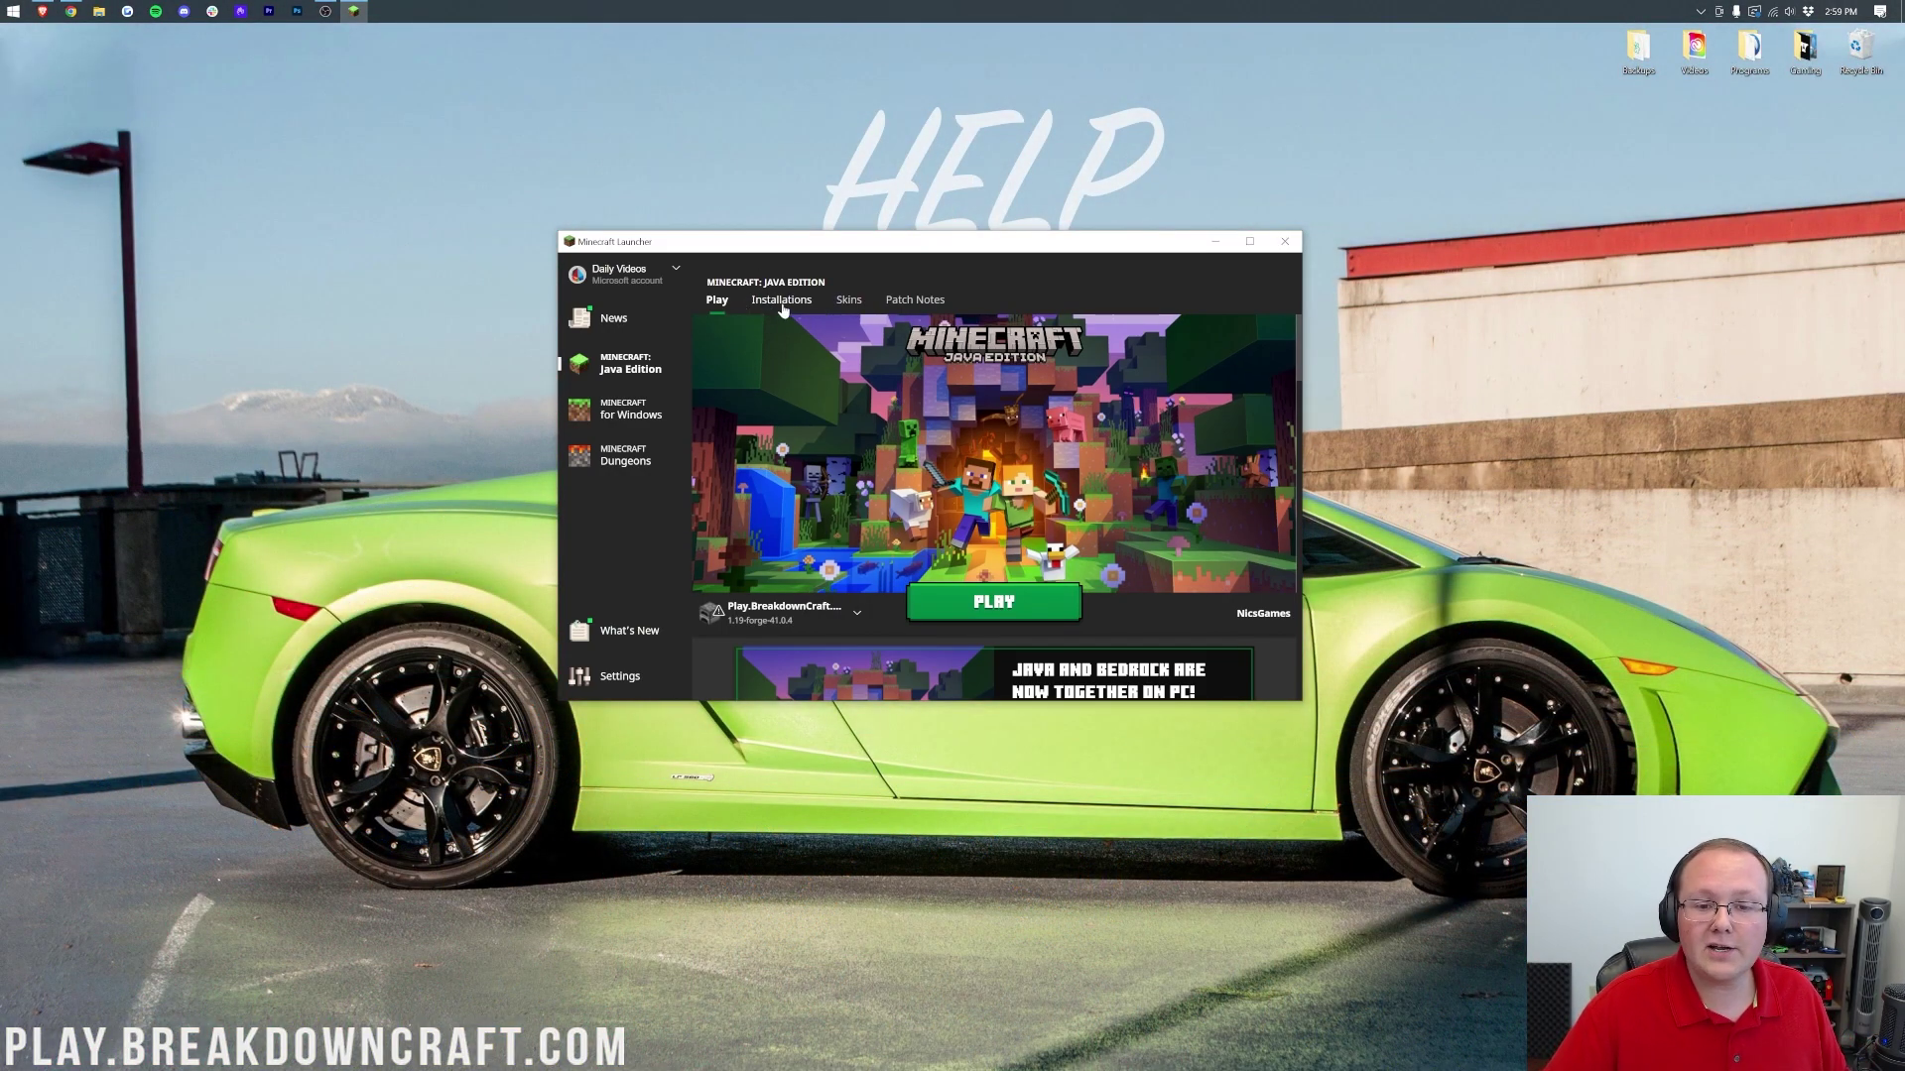
click(768, 307)
mouse_move(825, 493)
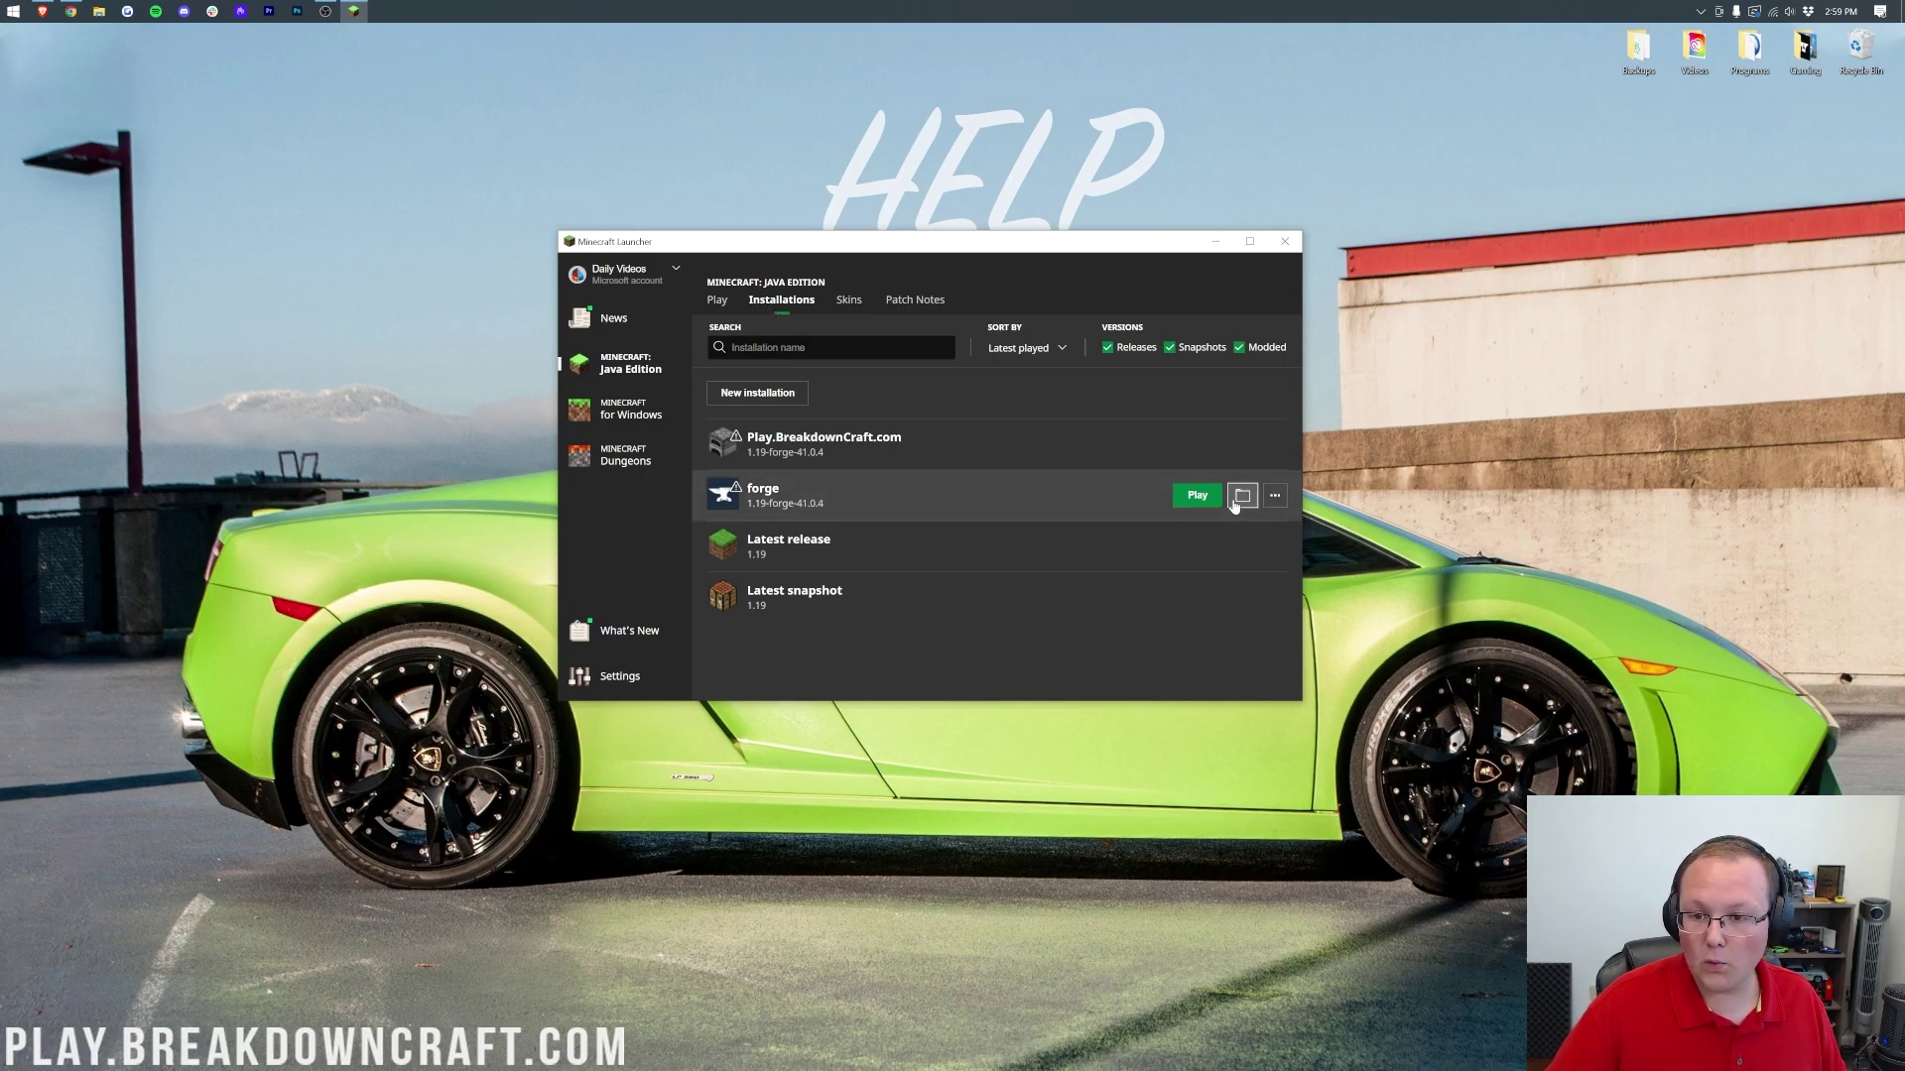
click(1237, 497)
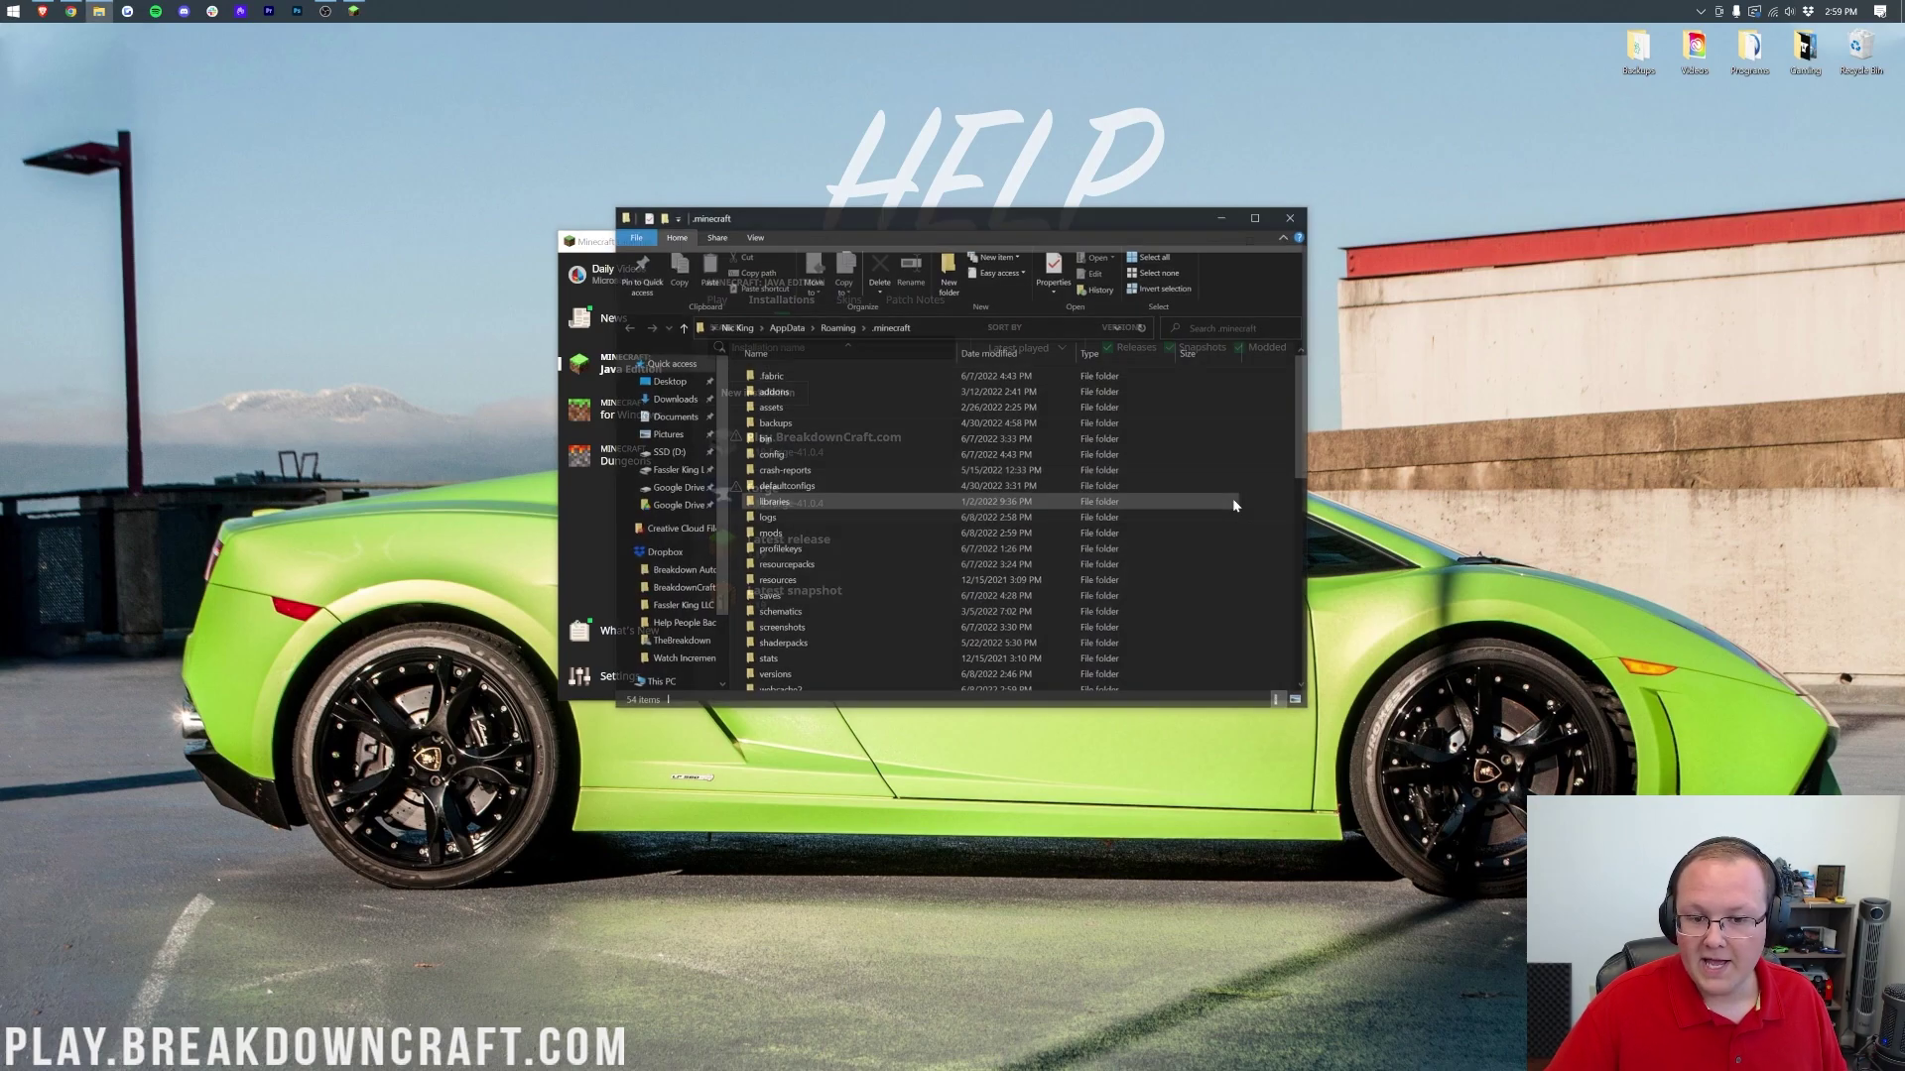
double_click(813, 534)
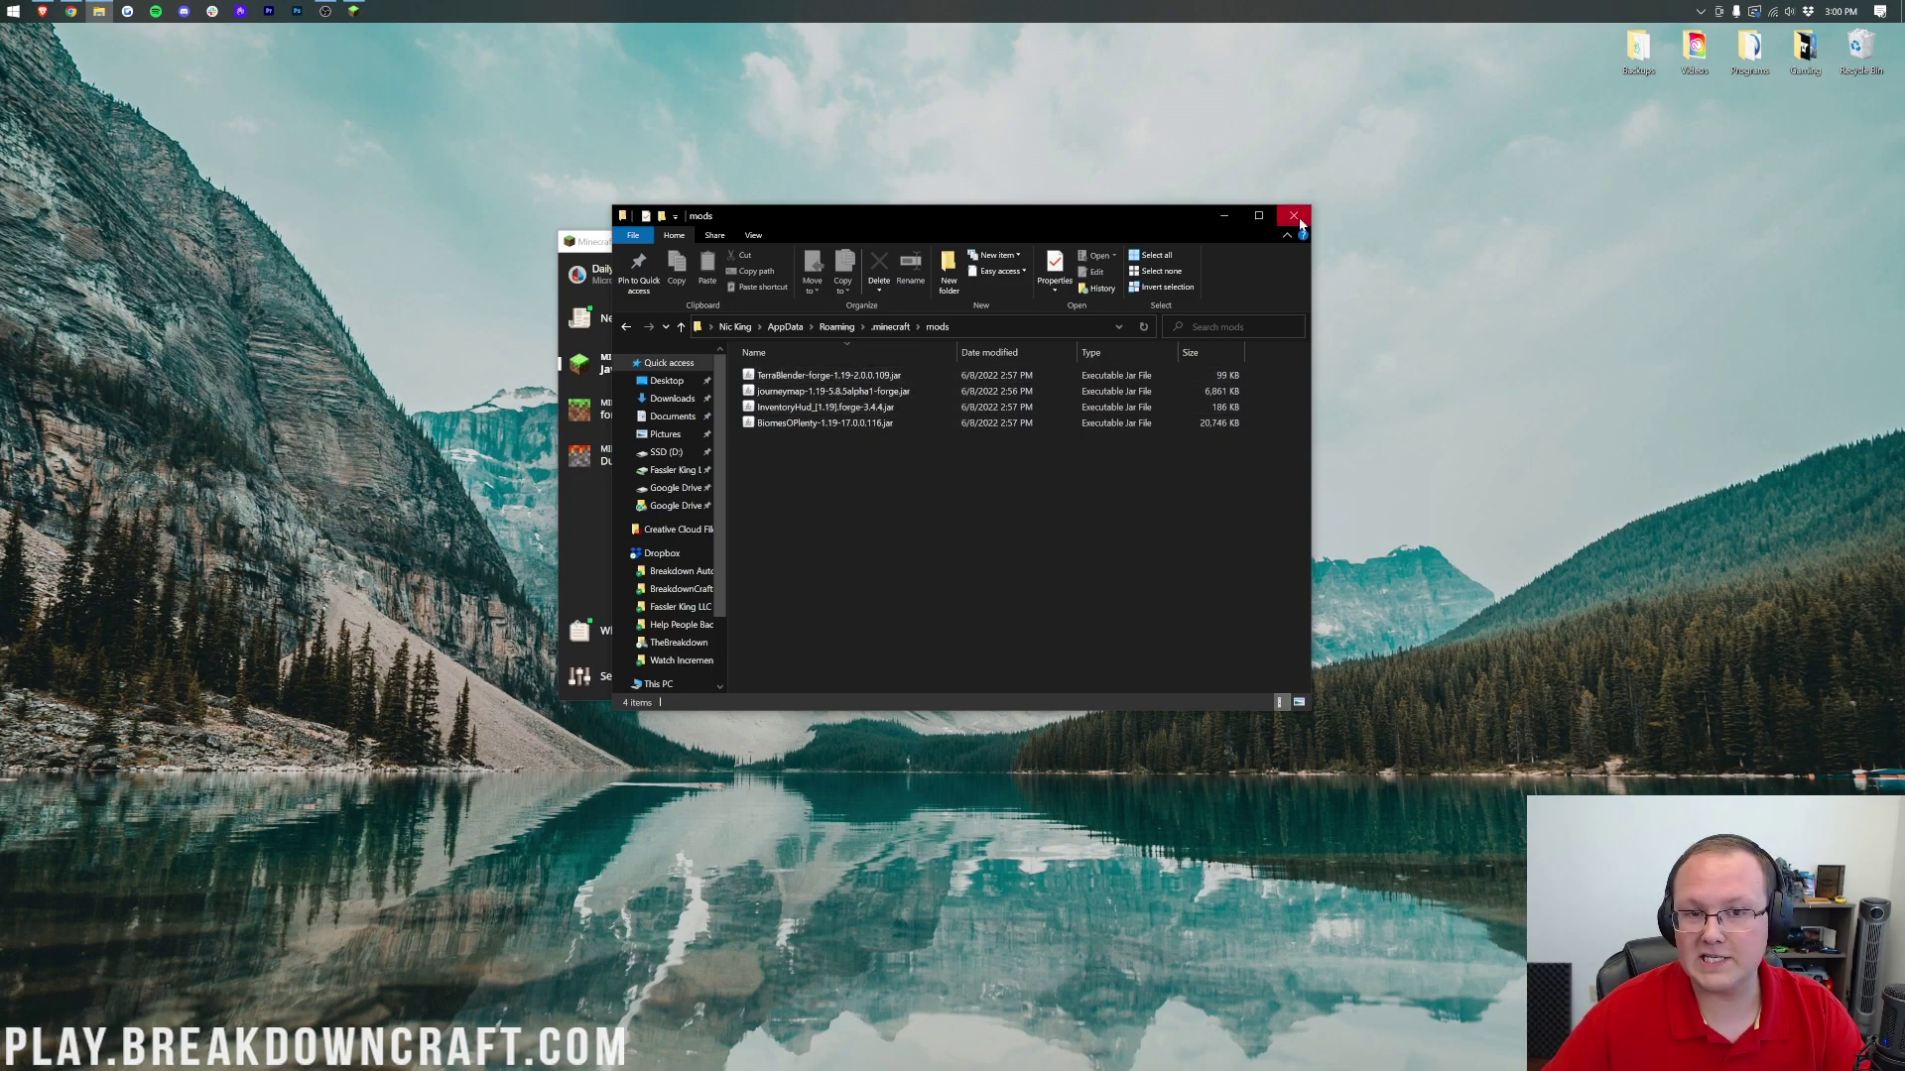
click(1294, 216)
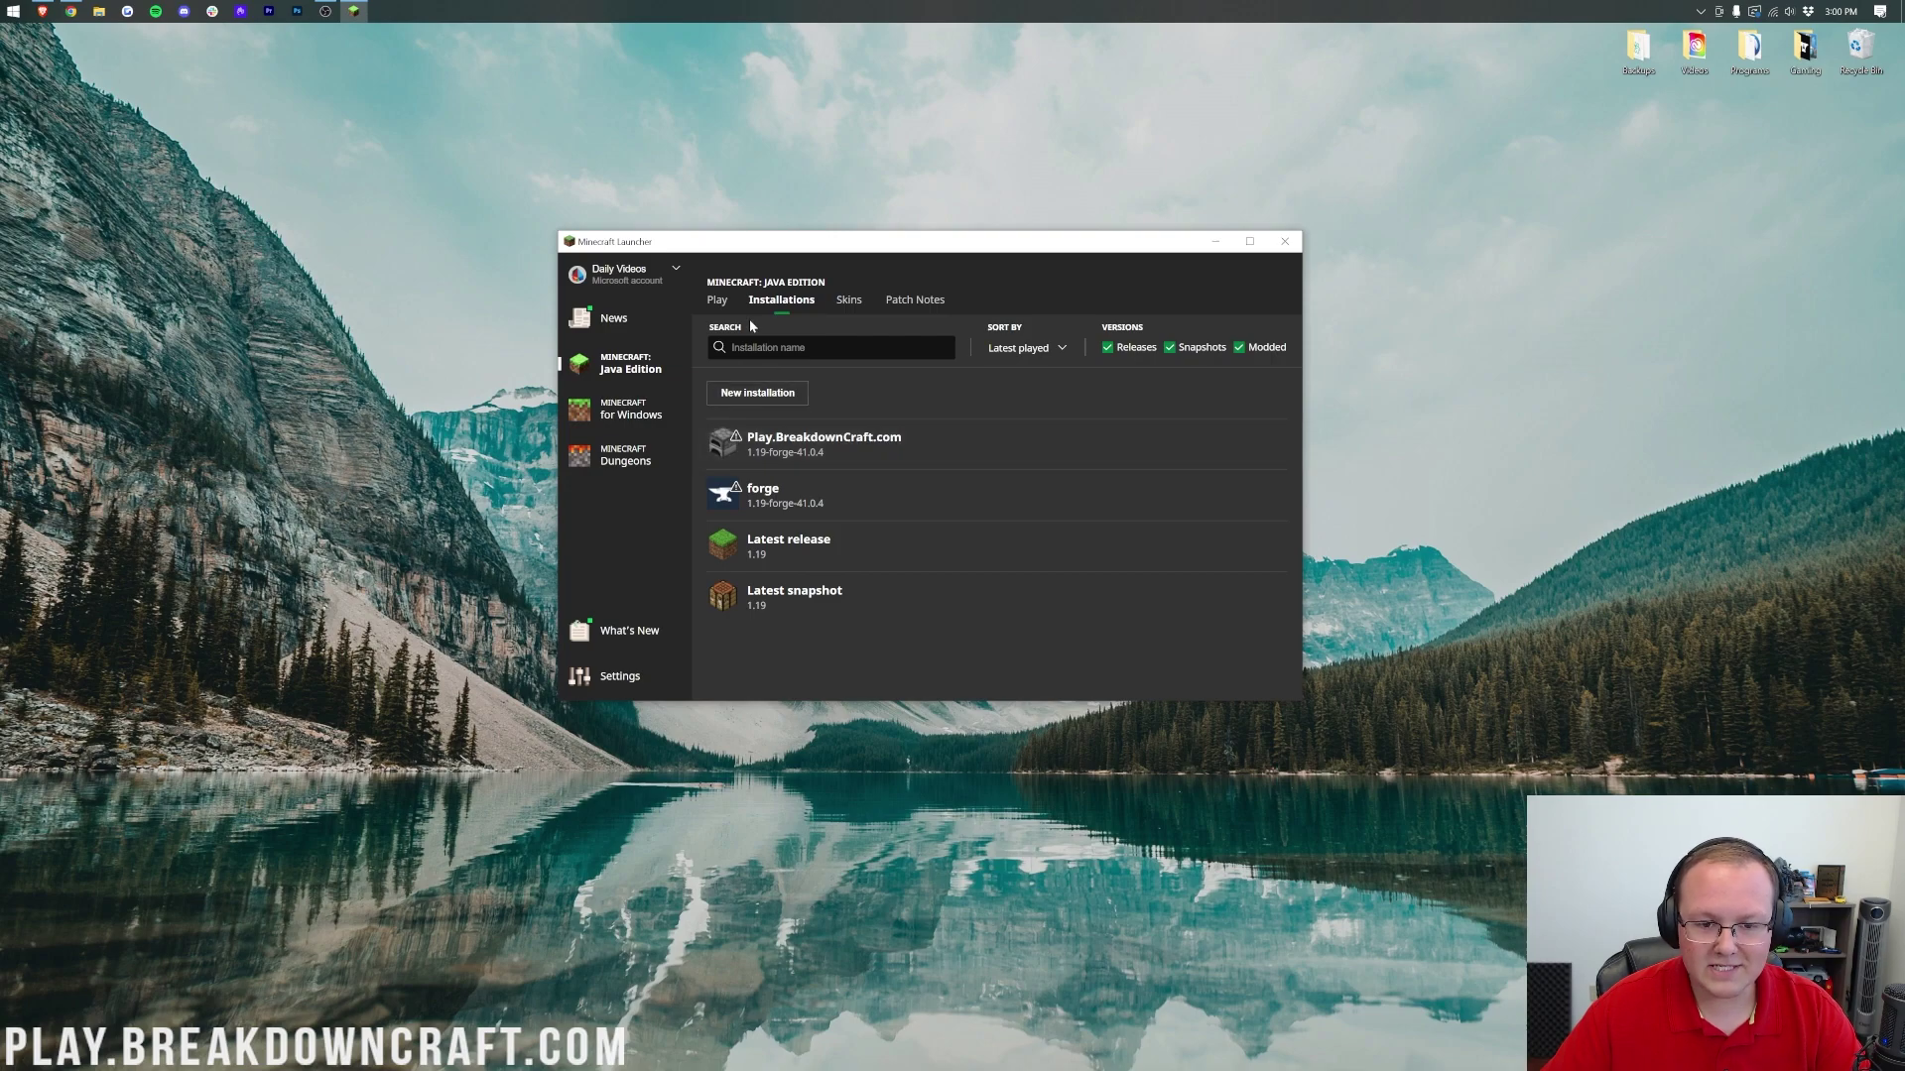
Step: Relaunch the Play.BreakdownCraft.com Forge installation for 1.19, accepting the modified-installation notice
click(716, 299)
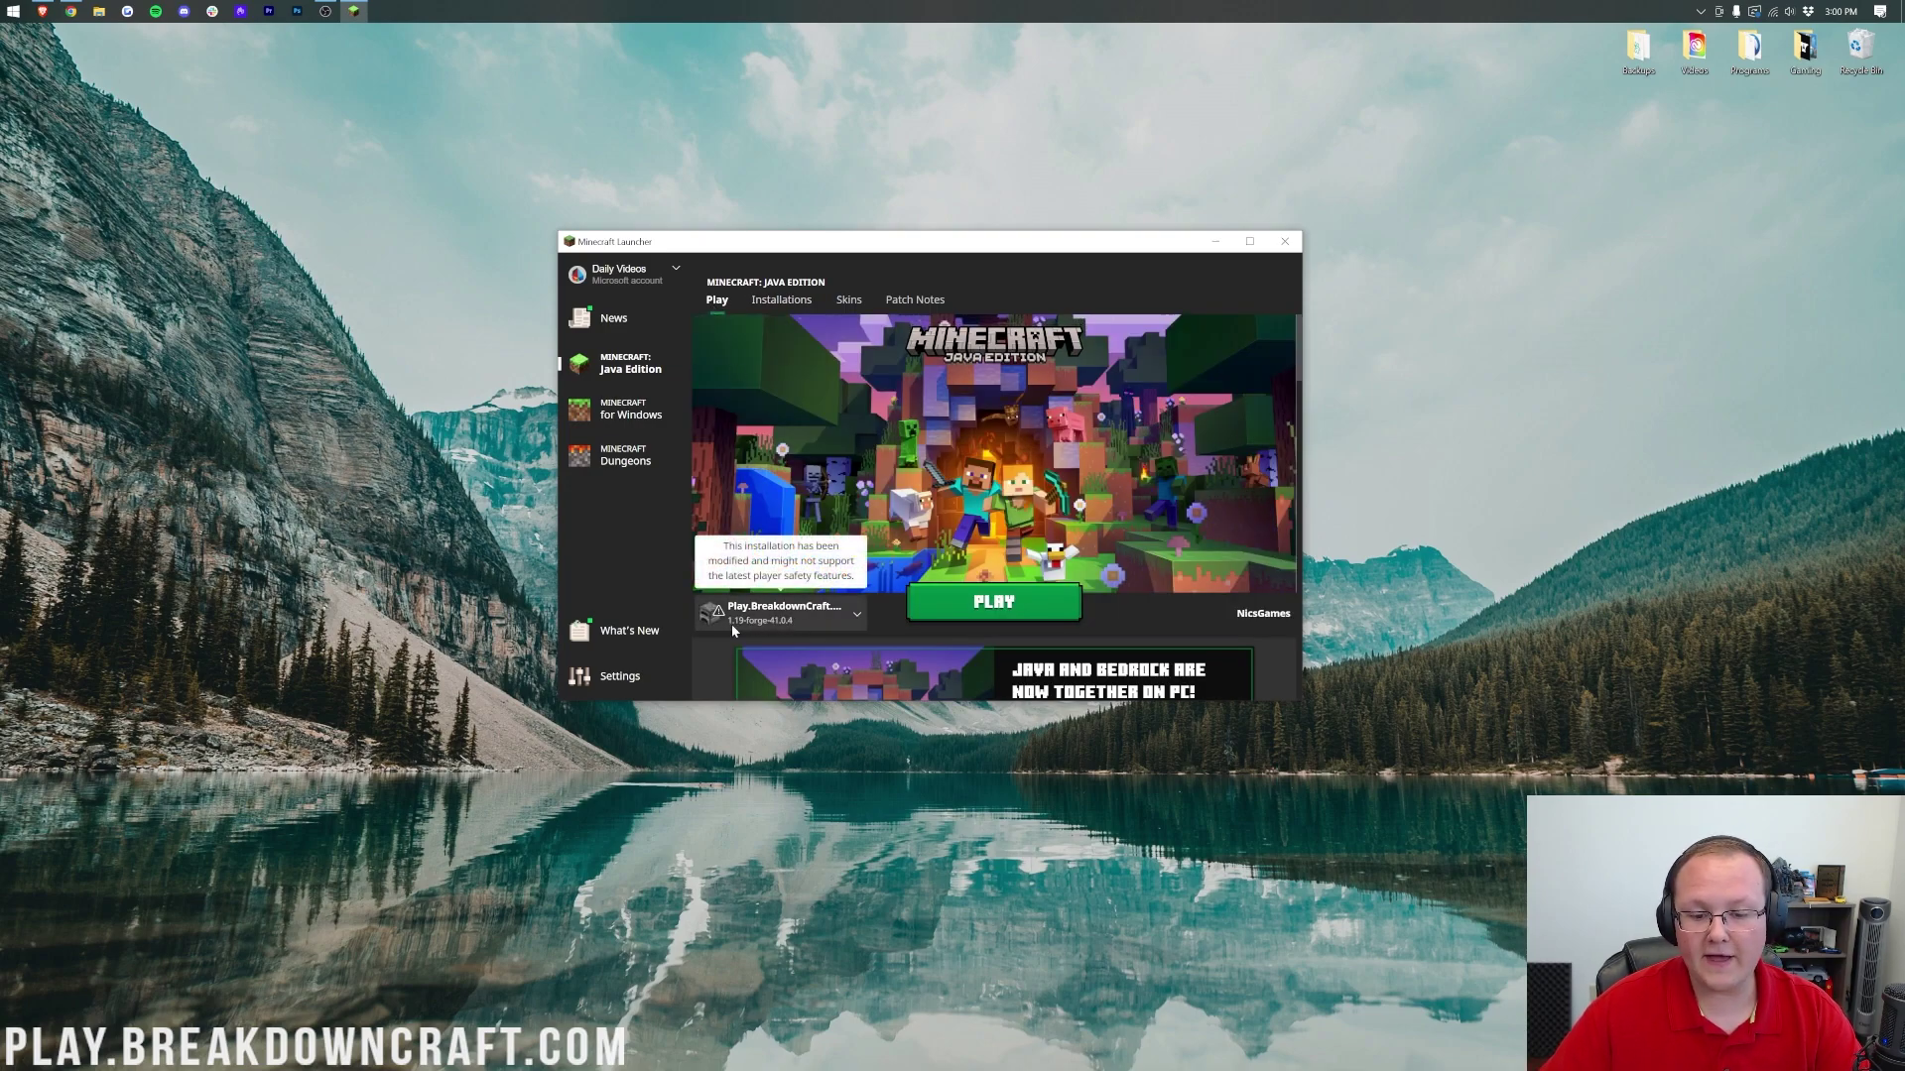
click(733, 620)
click(993, 603)
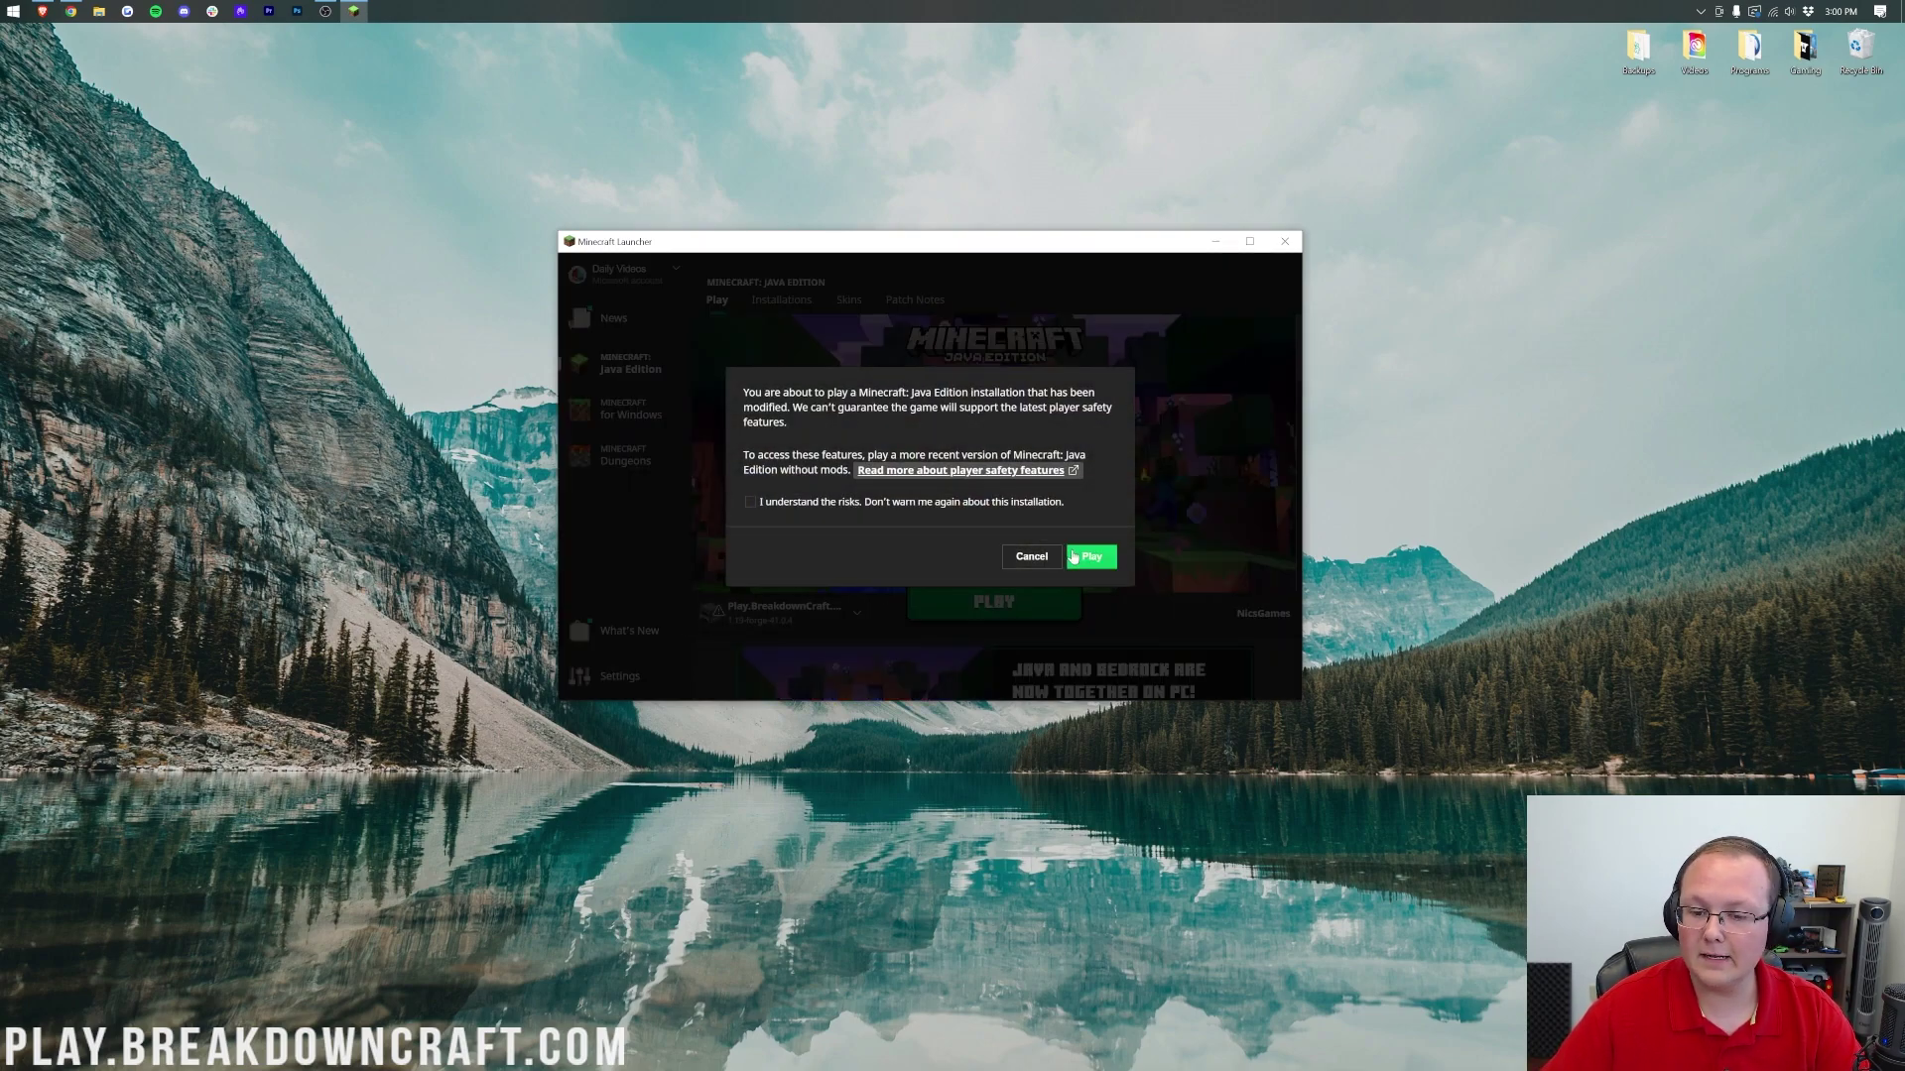
click(1073, 556)
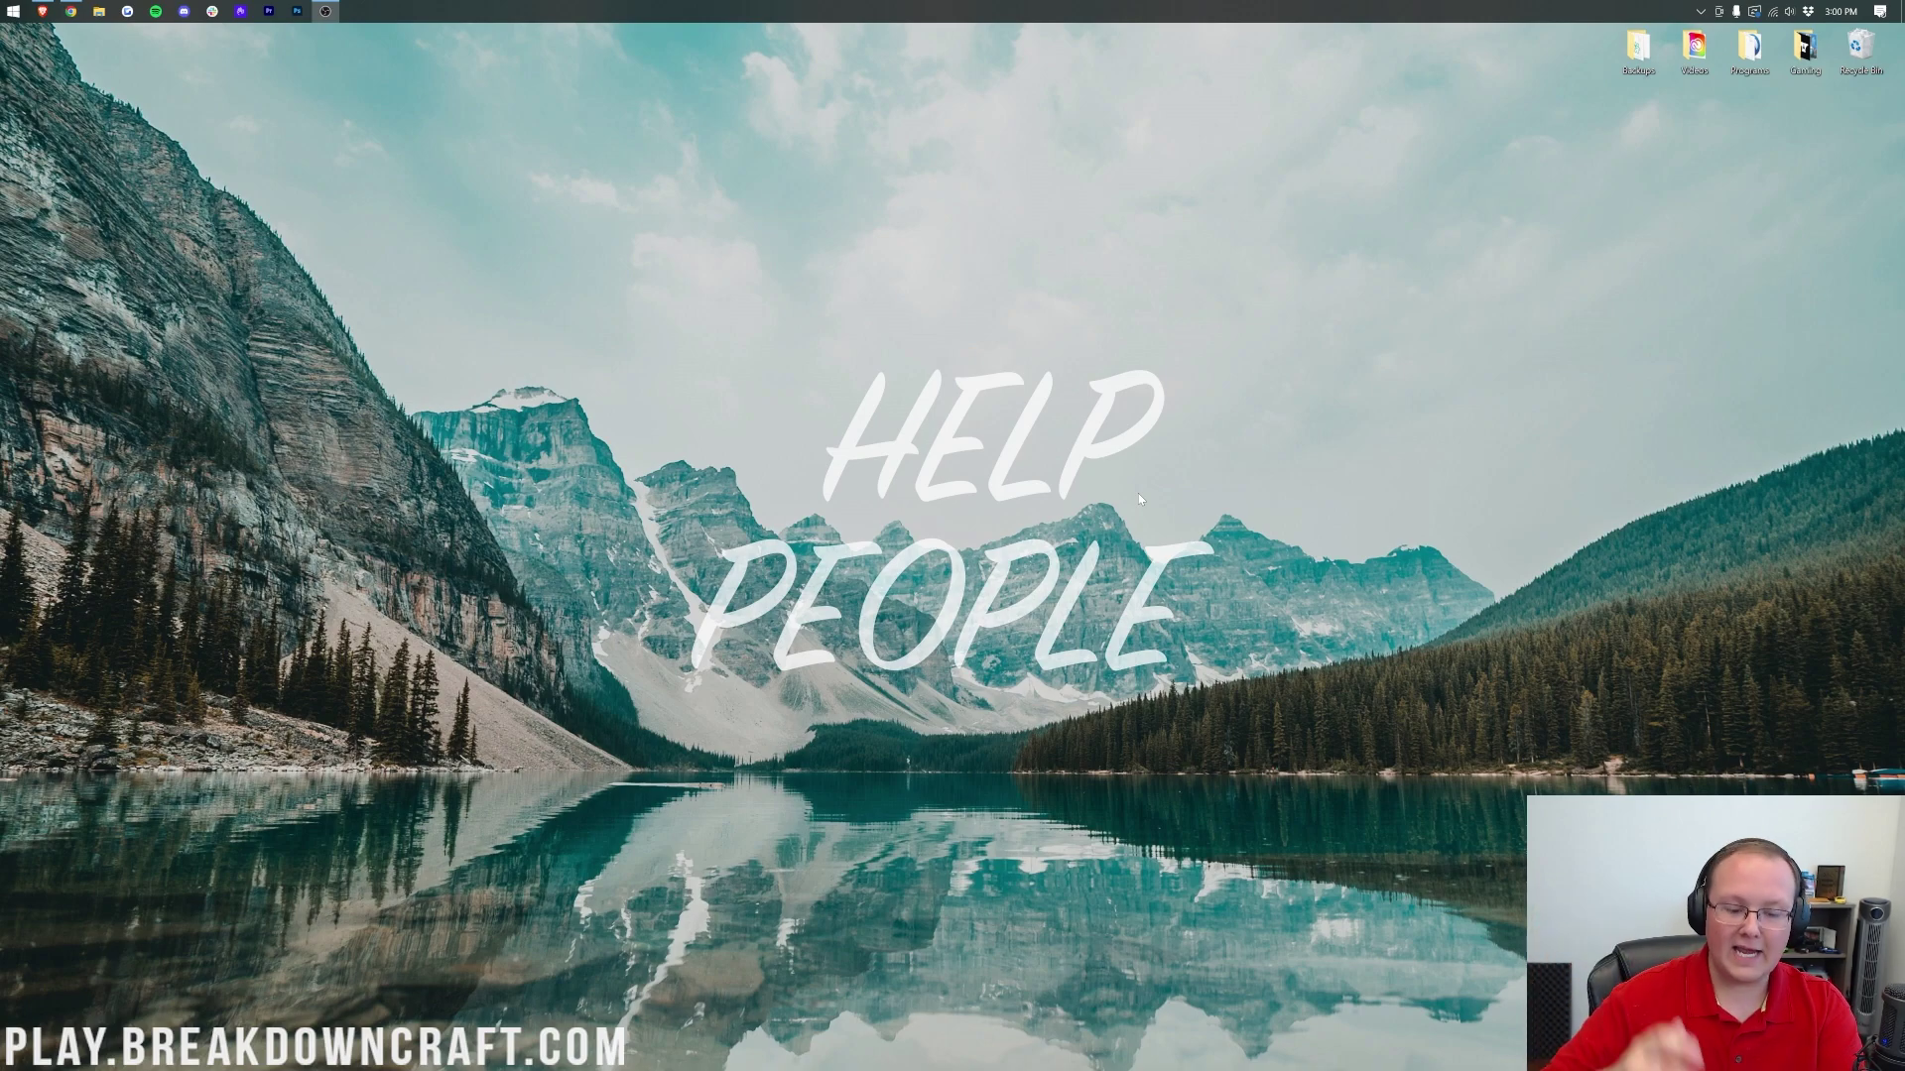
key(super+r)
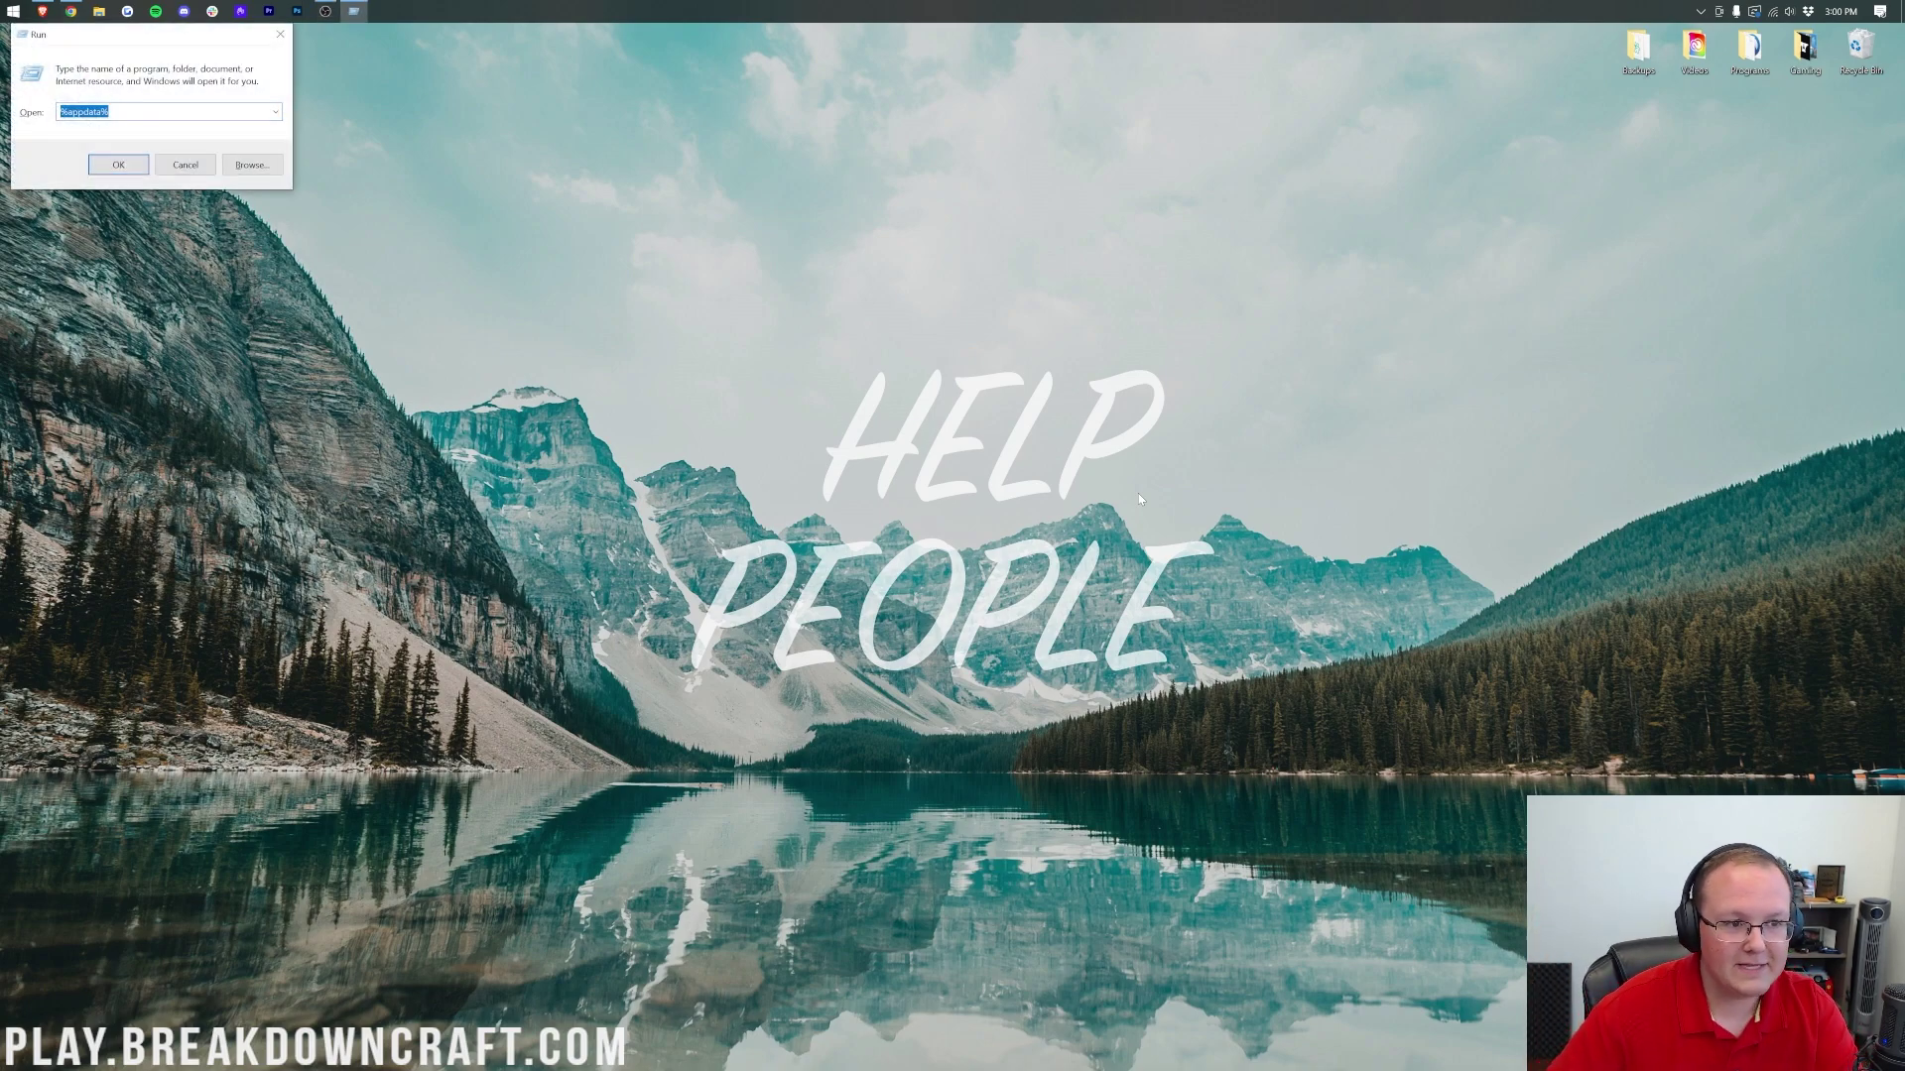
click(278, 34)
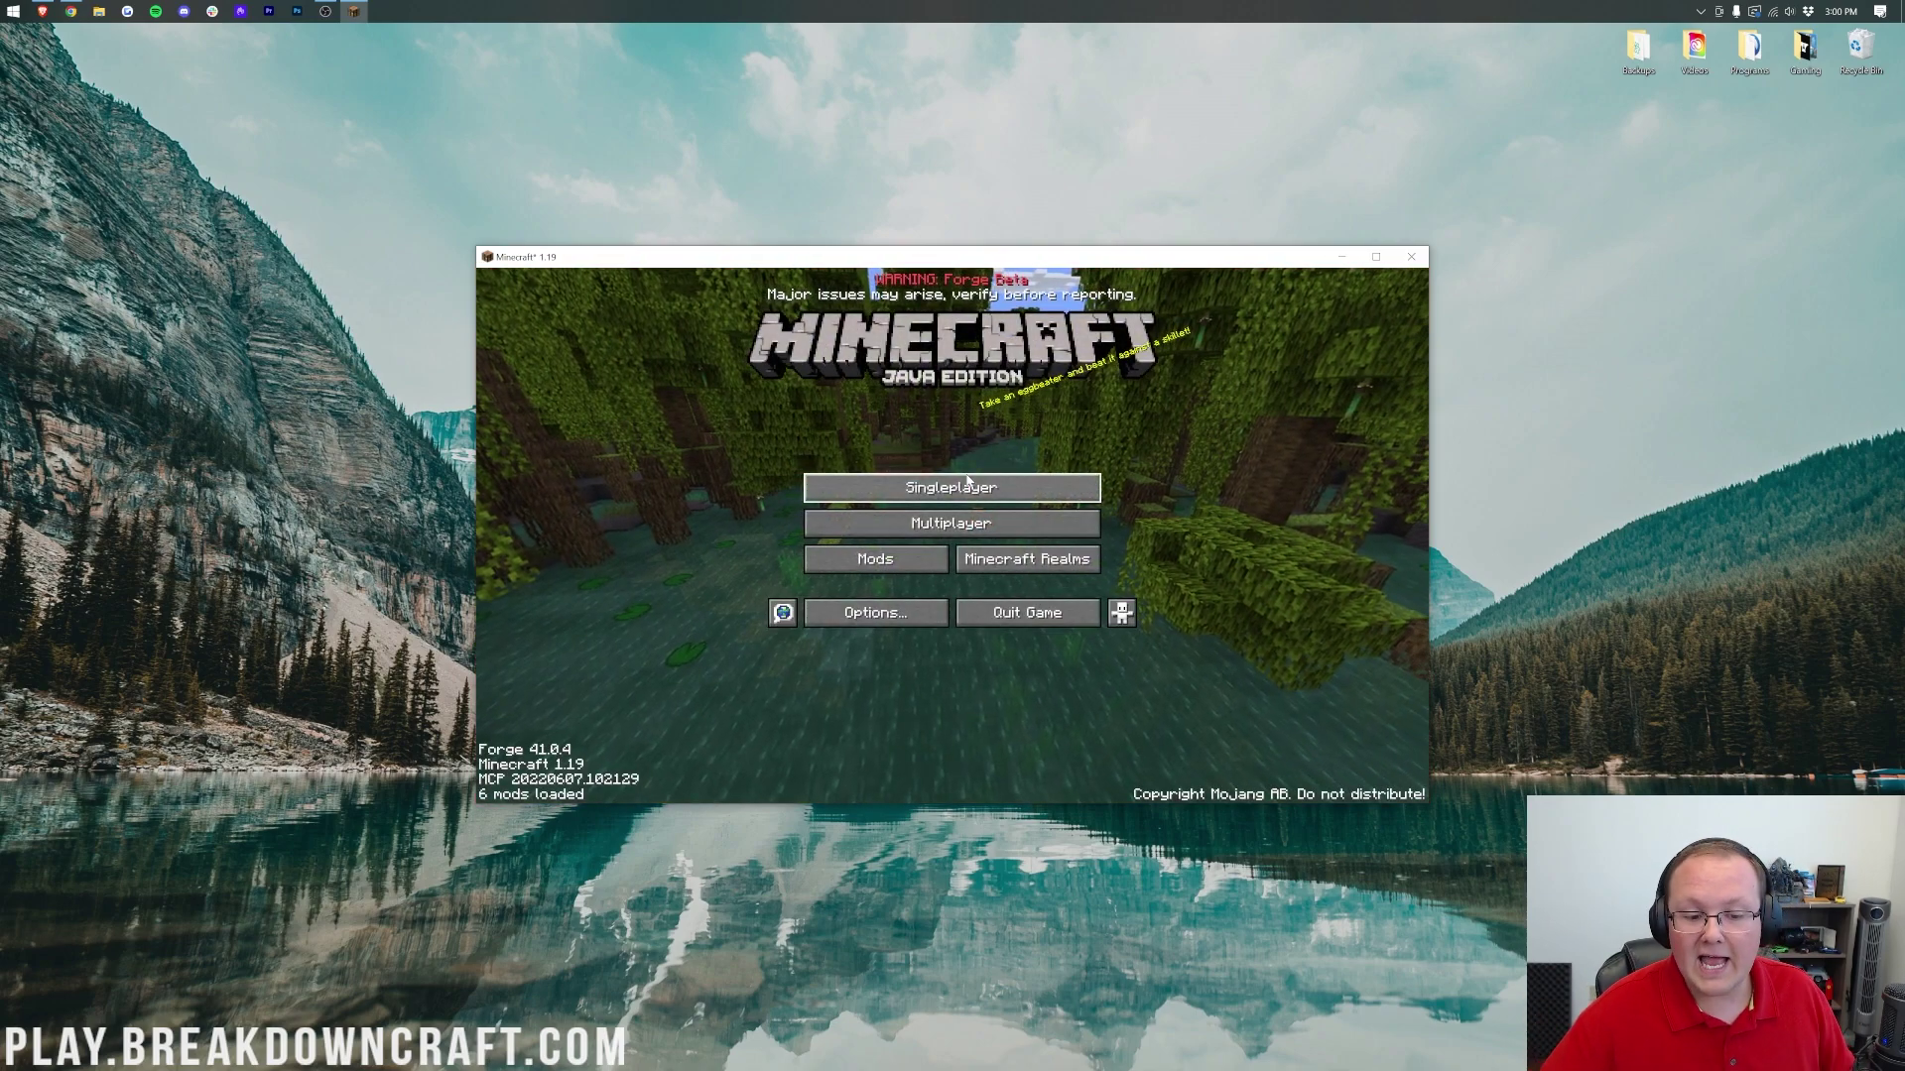
Step: Review the Inventory HUD+, TerraBlender, Biomes O' Plenty and JourneyMap entries in Minecraft's mod list, and return to the title screen
click(877, 560)
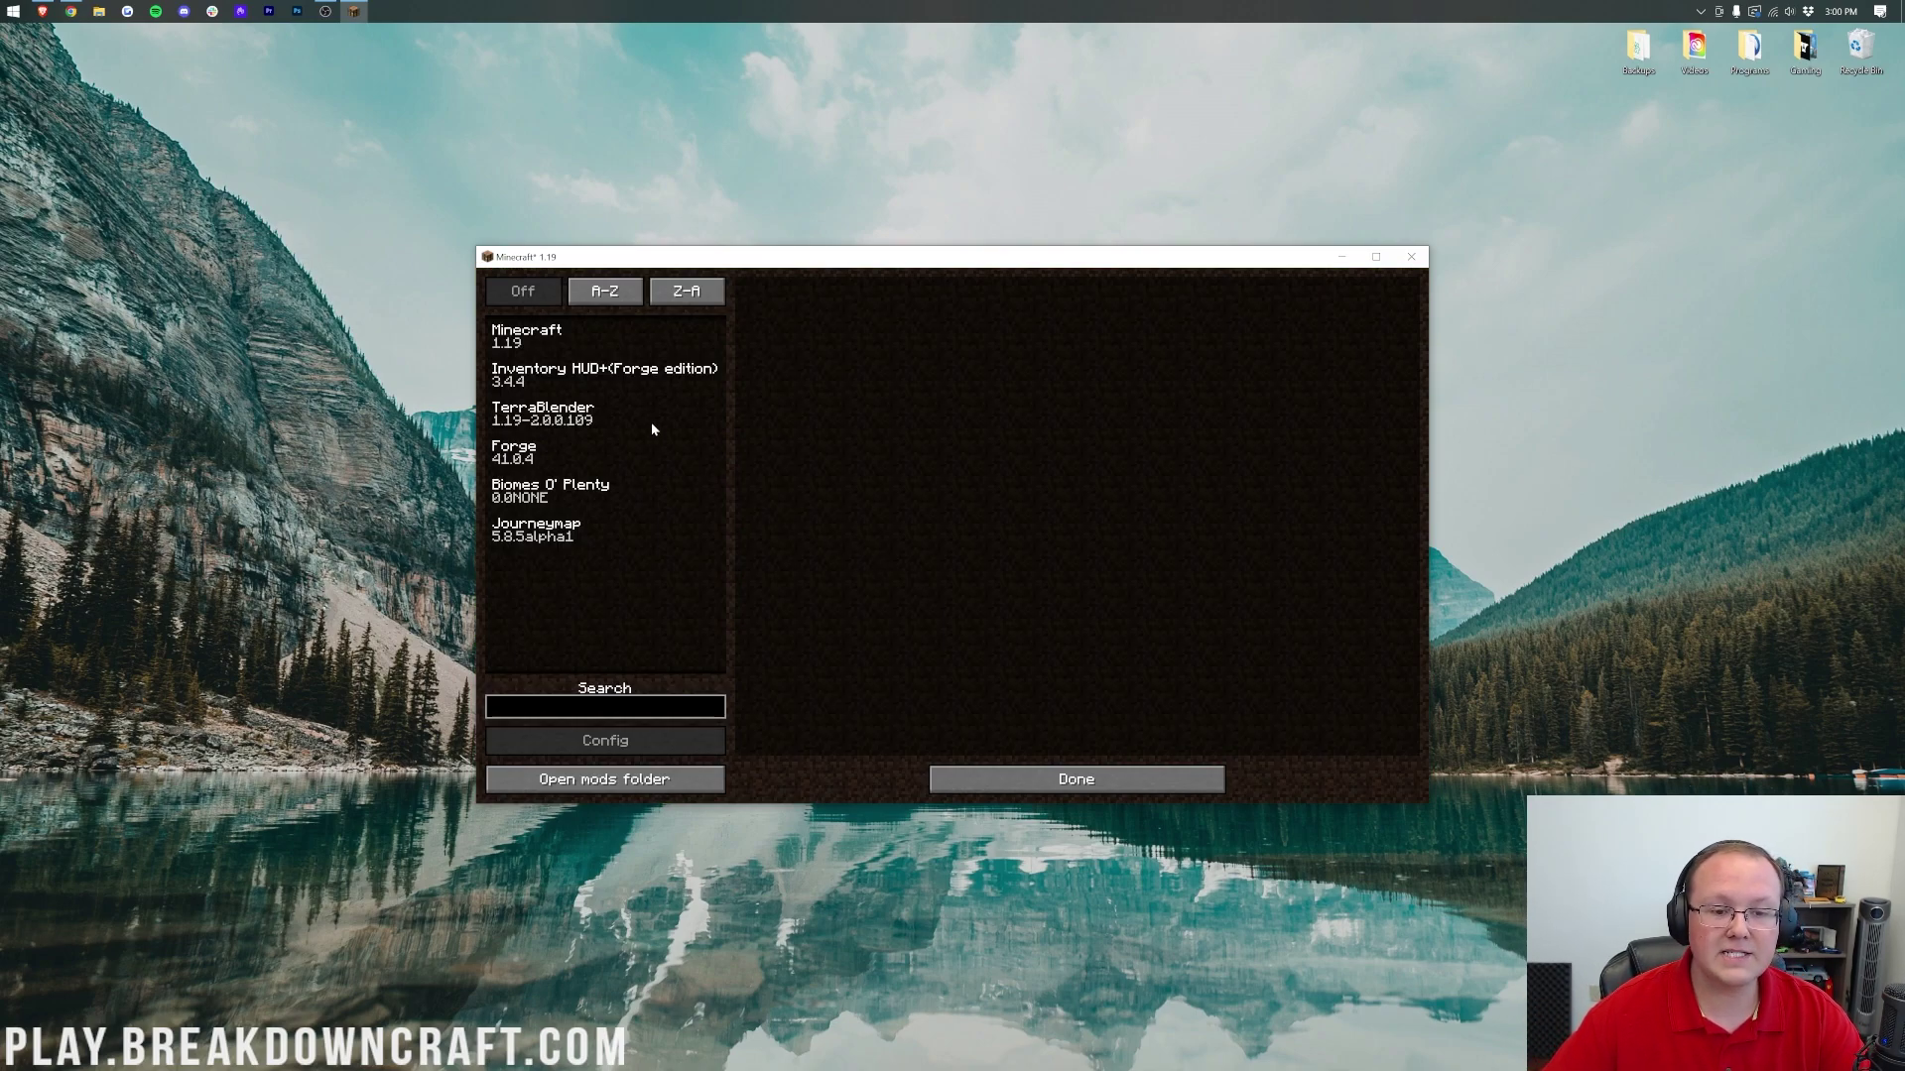
click(551, 371)
click(556, 408)
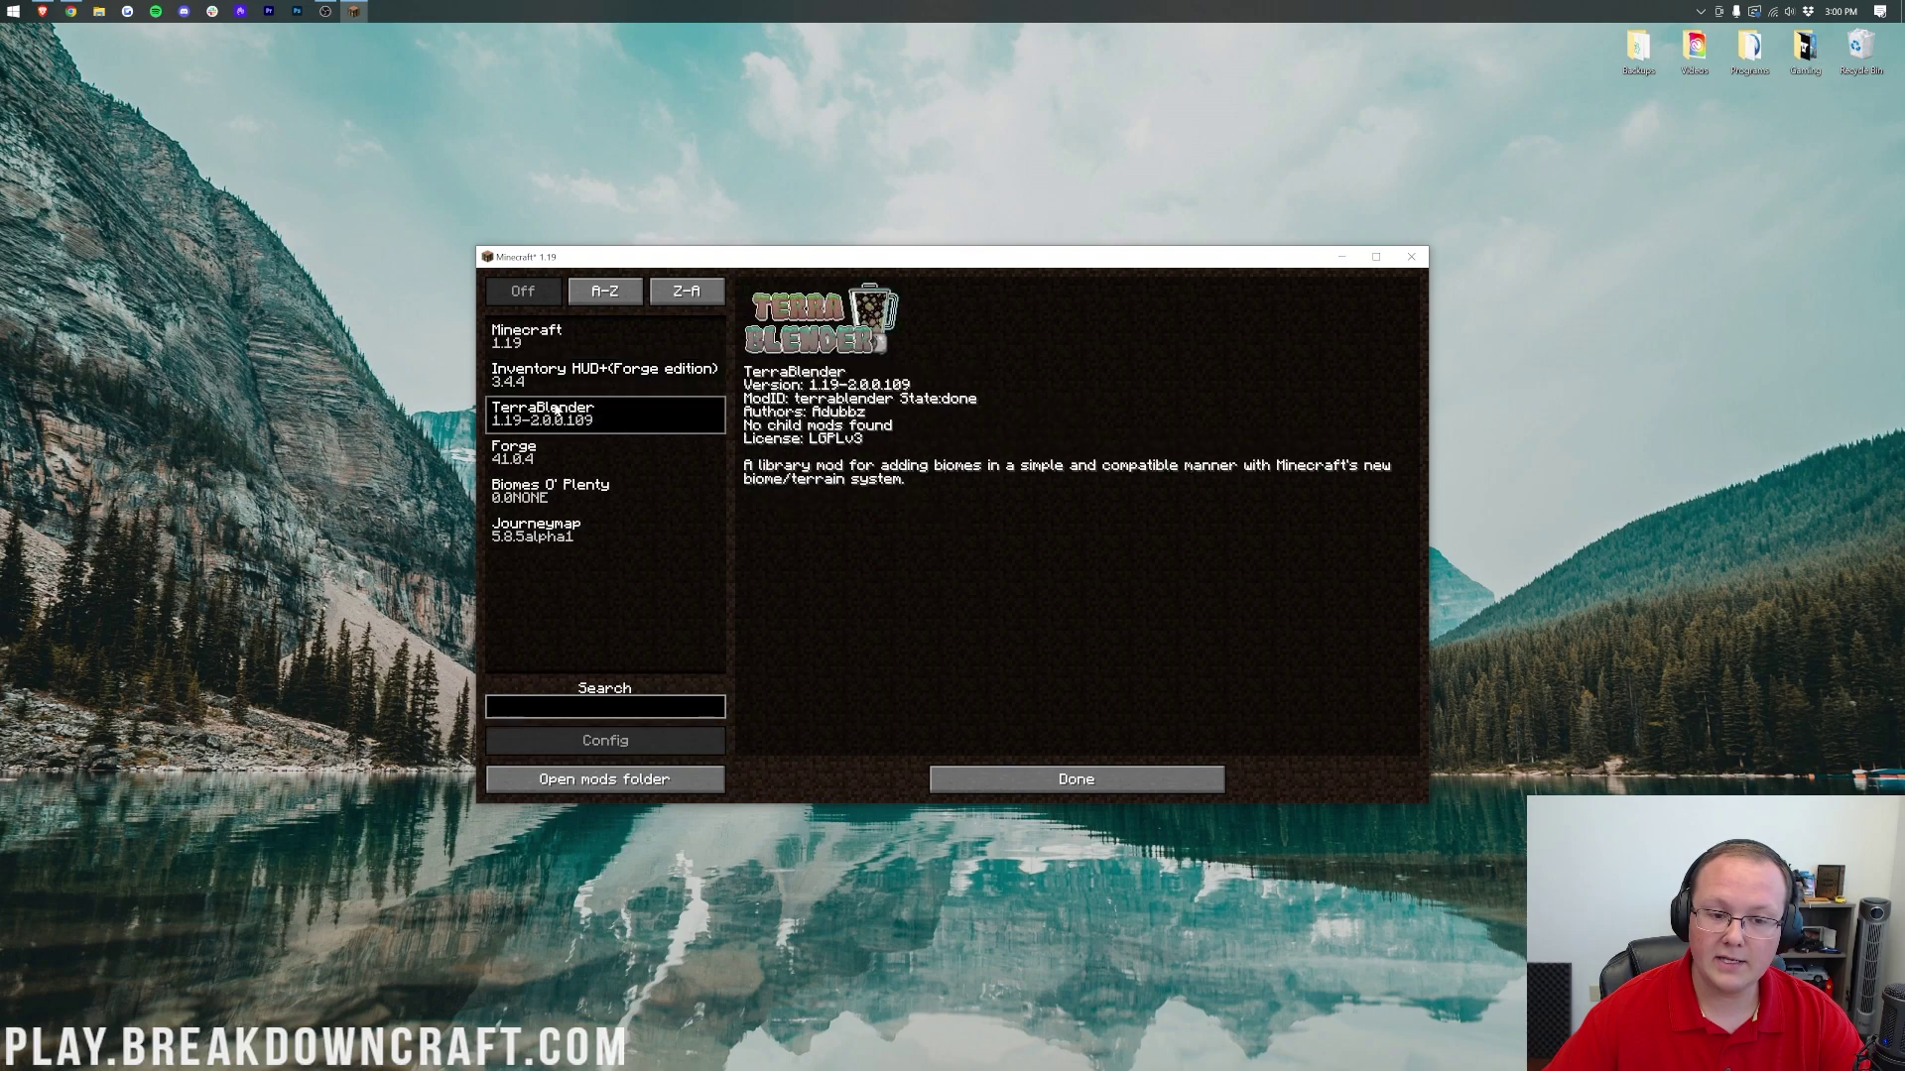
click(536, 501)
click(533, 542)
click(1031, 769)
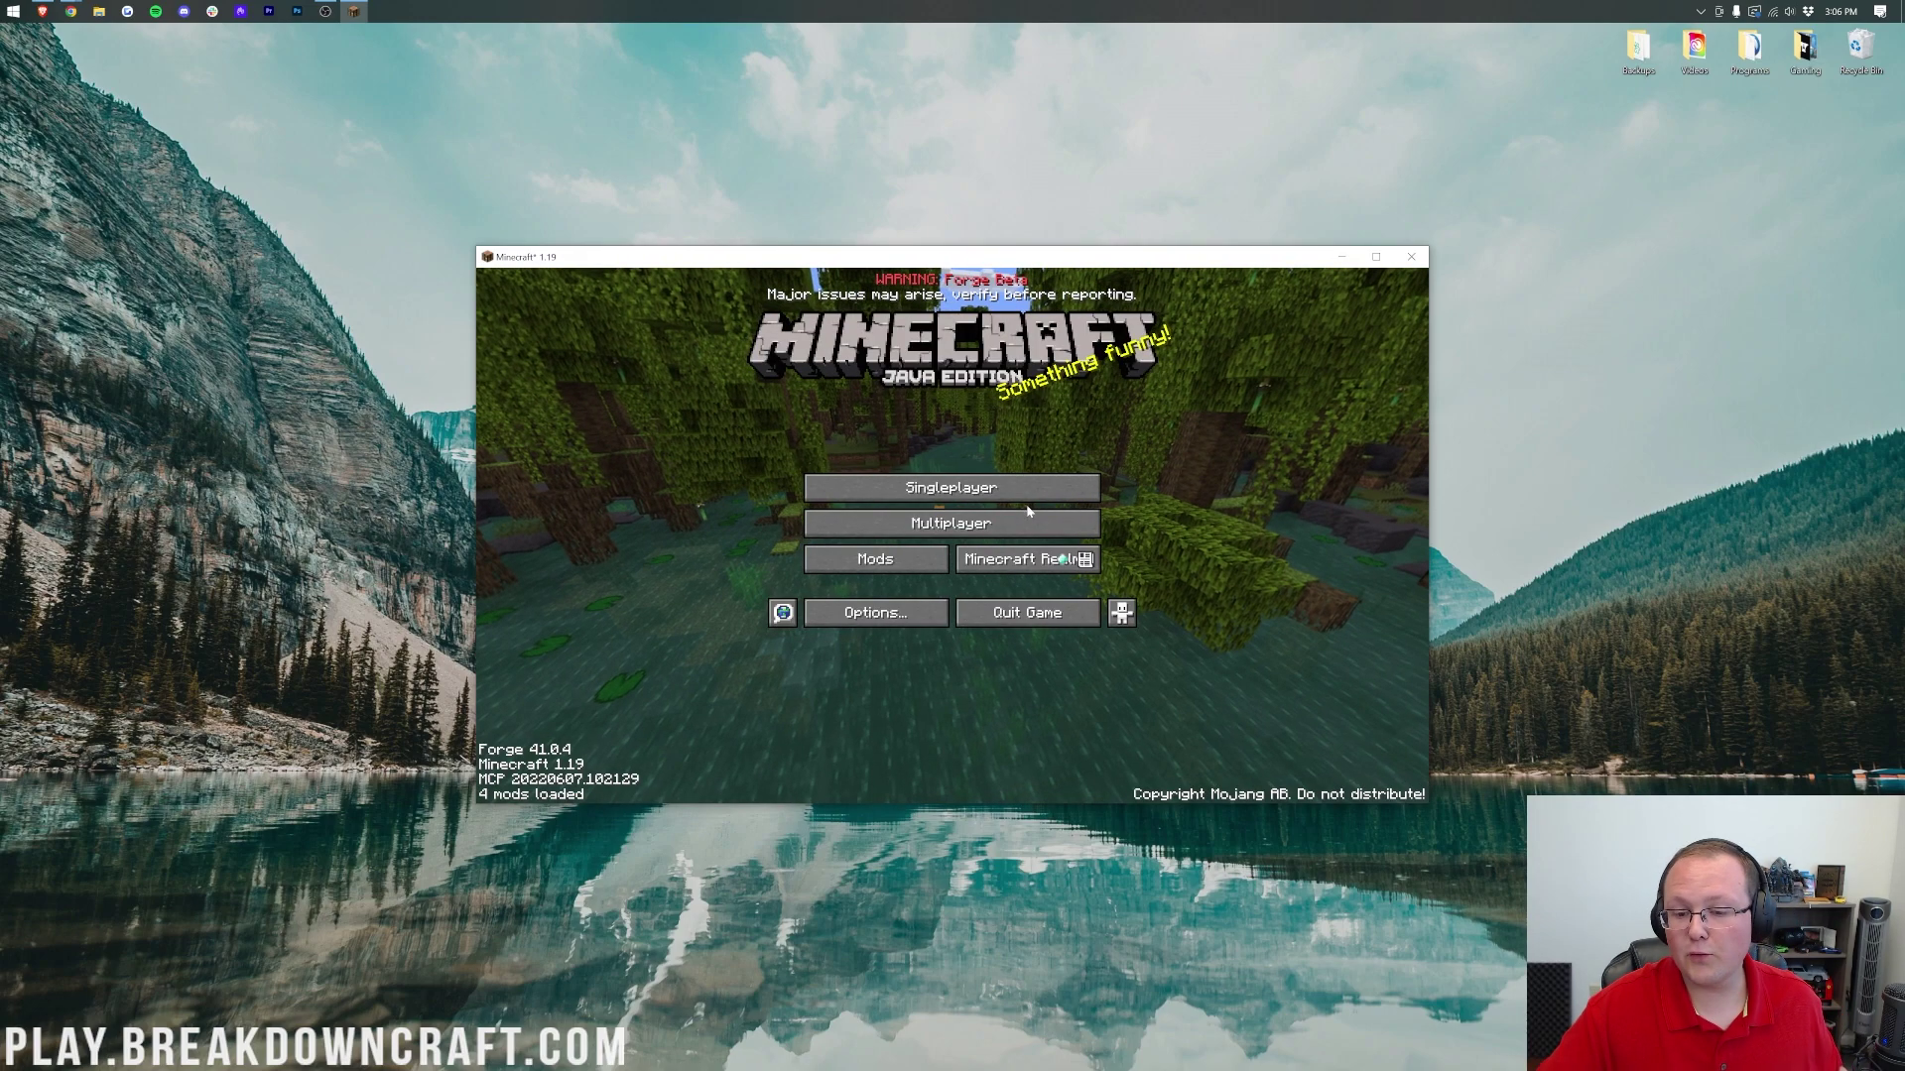
Step: Load the singleplayer world named 1.19 and open the creative inventory
click(1009, 496)
click(938, 370)
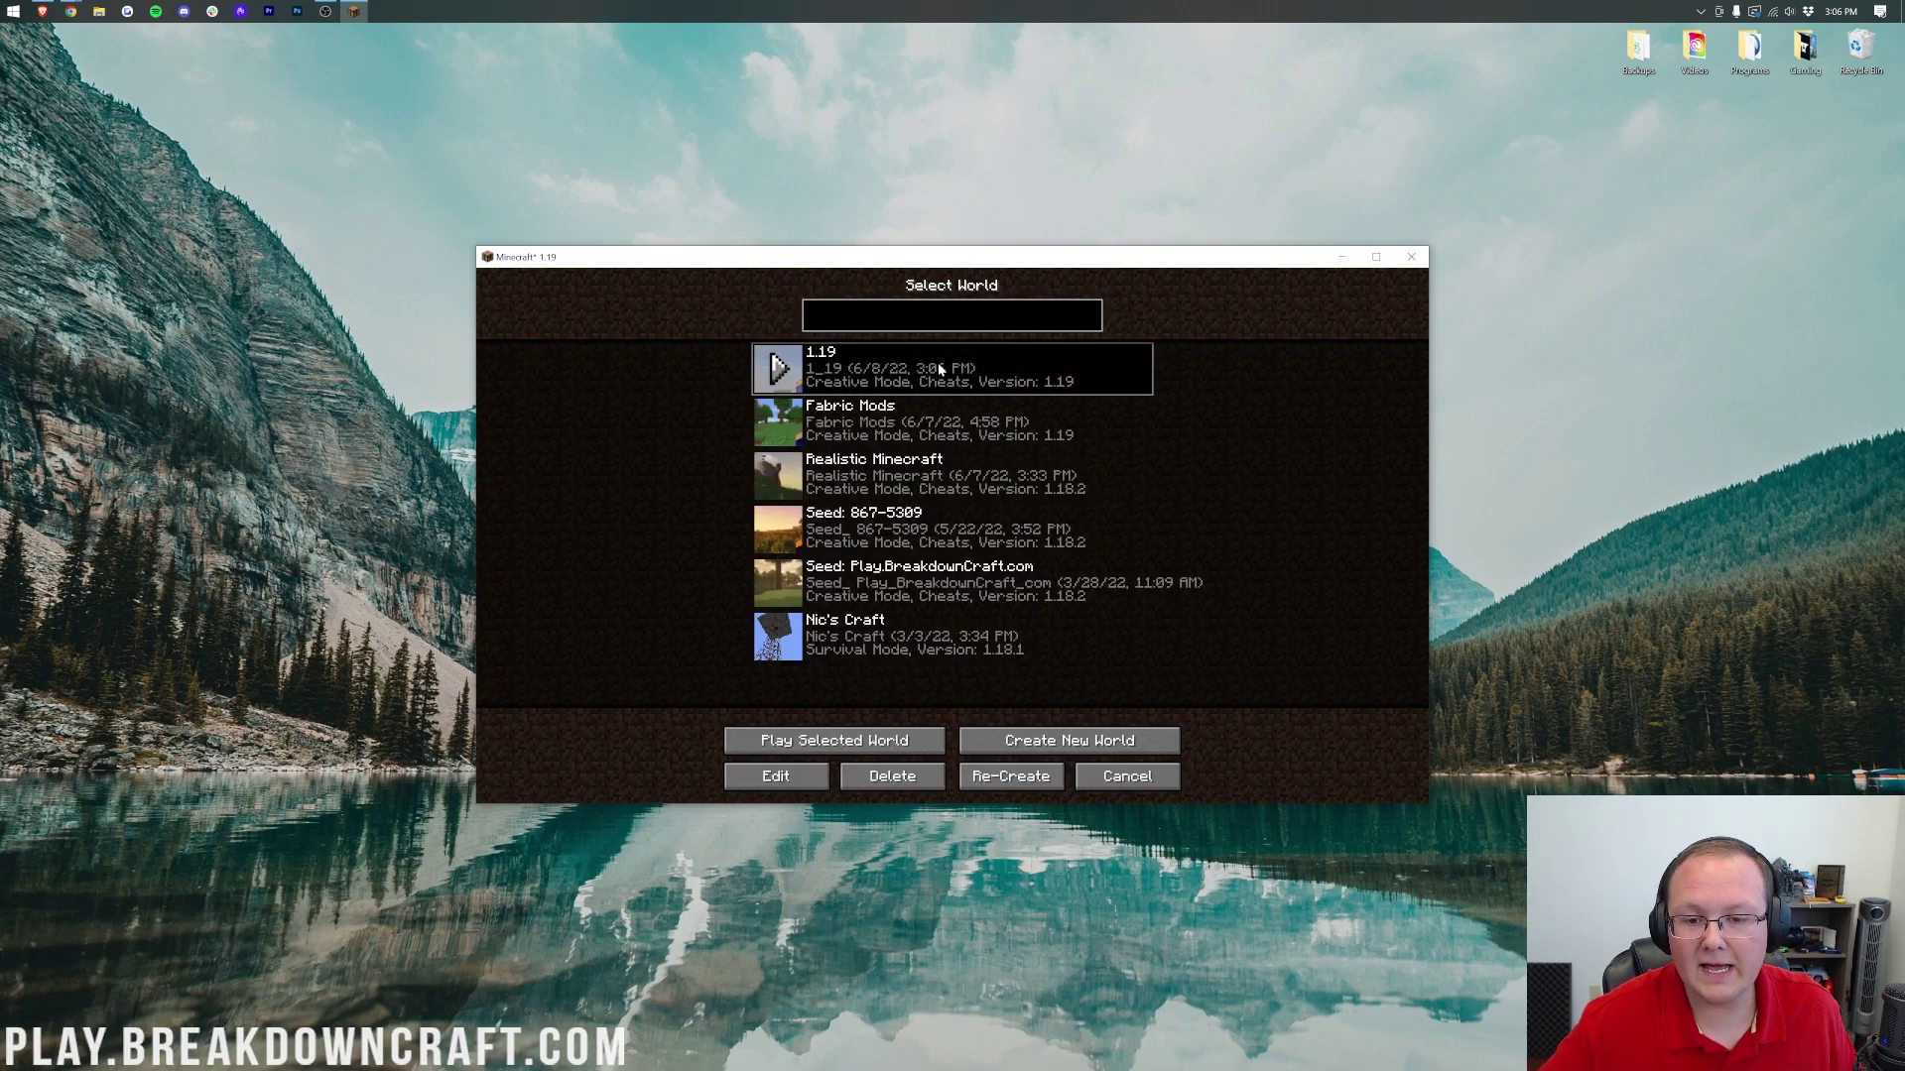
click(939, 370)
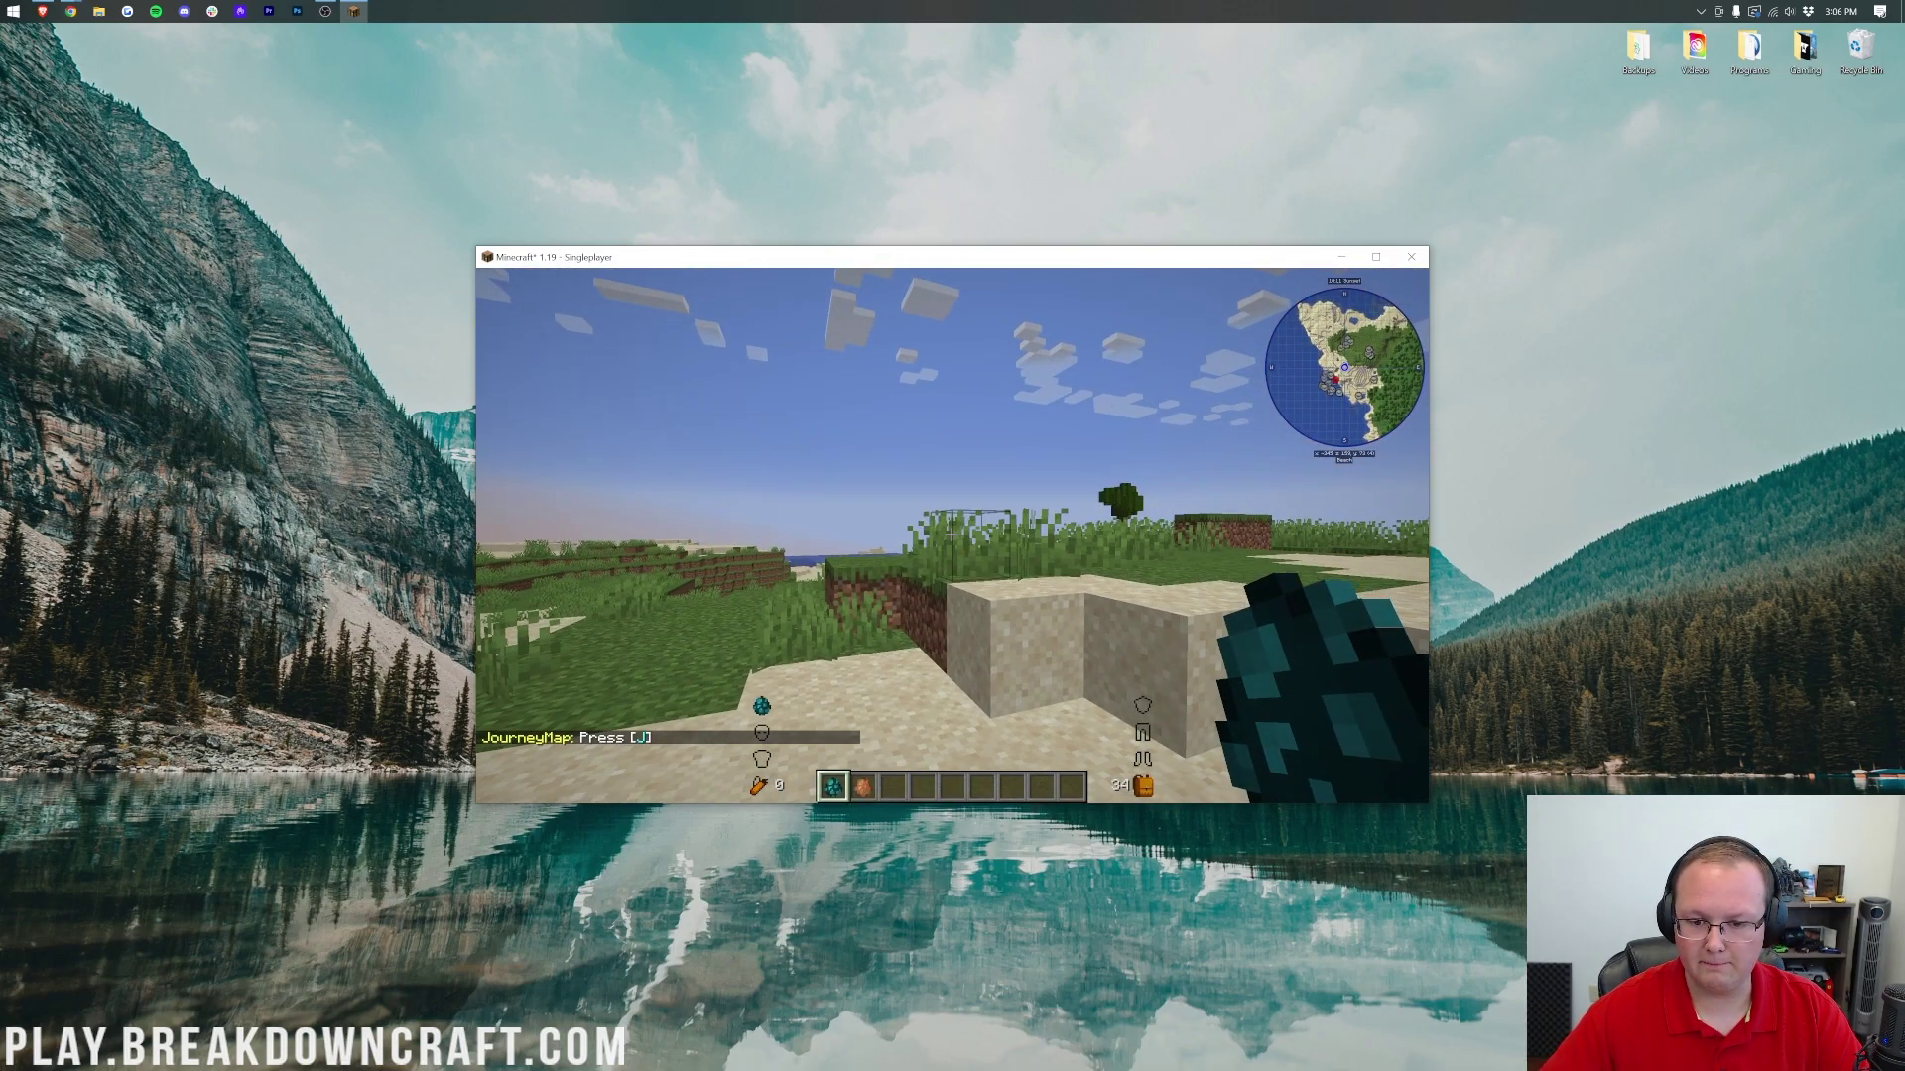
key(e)
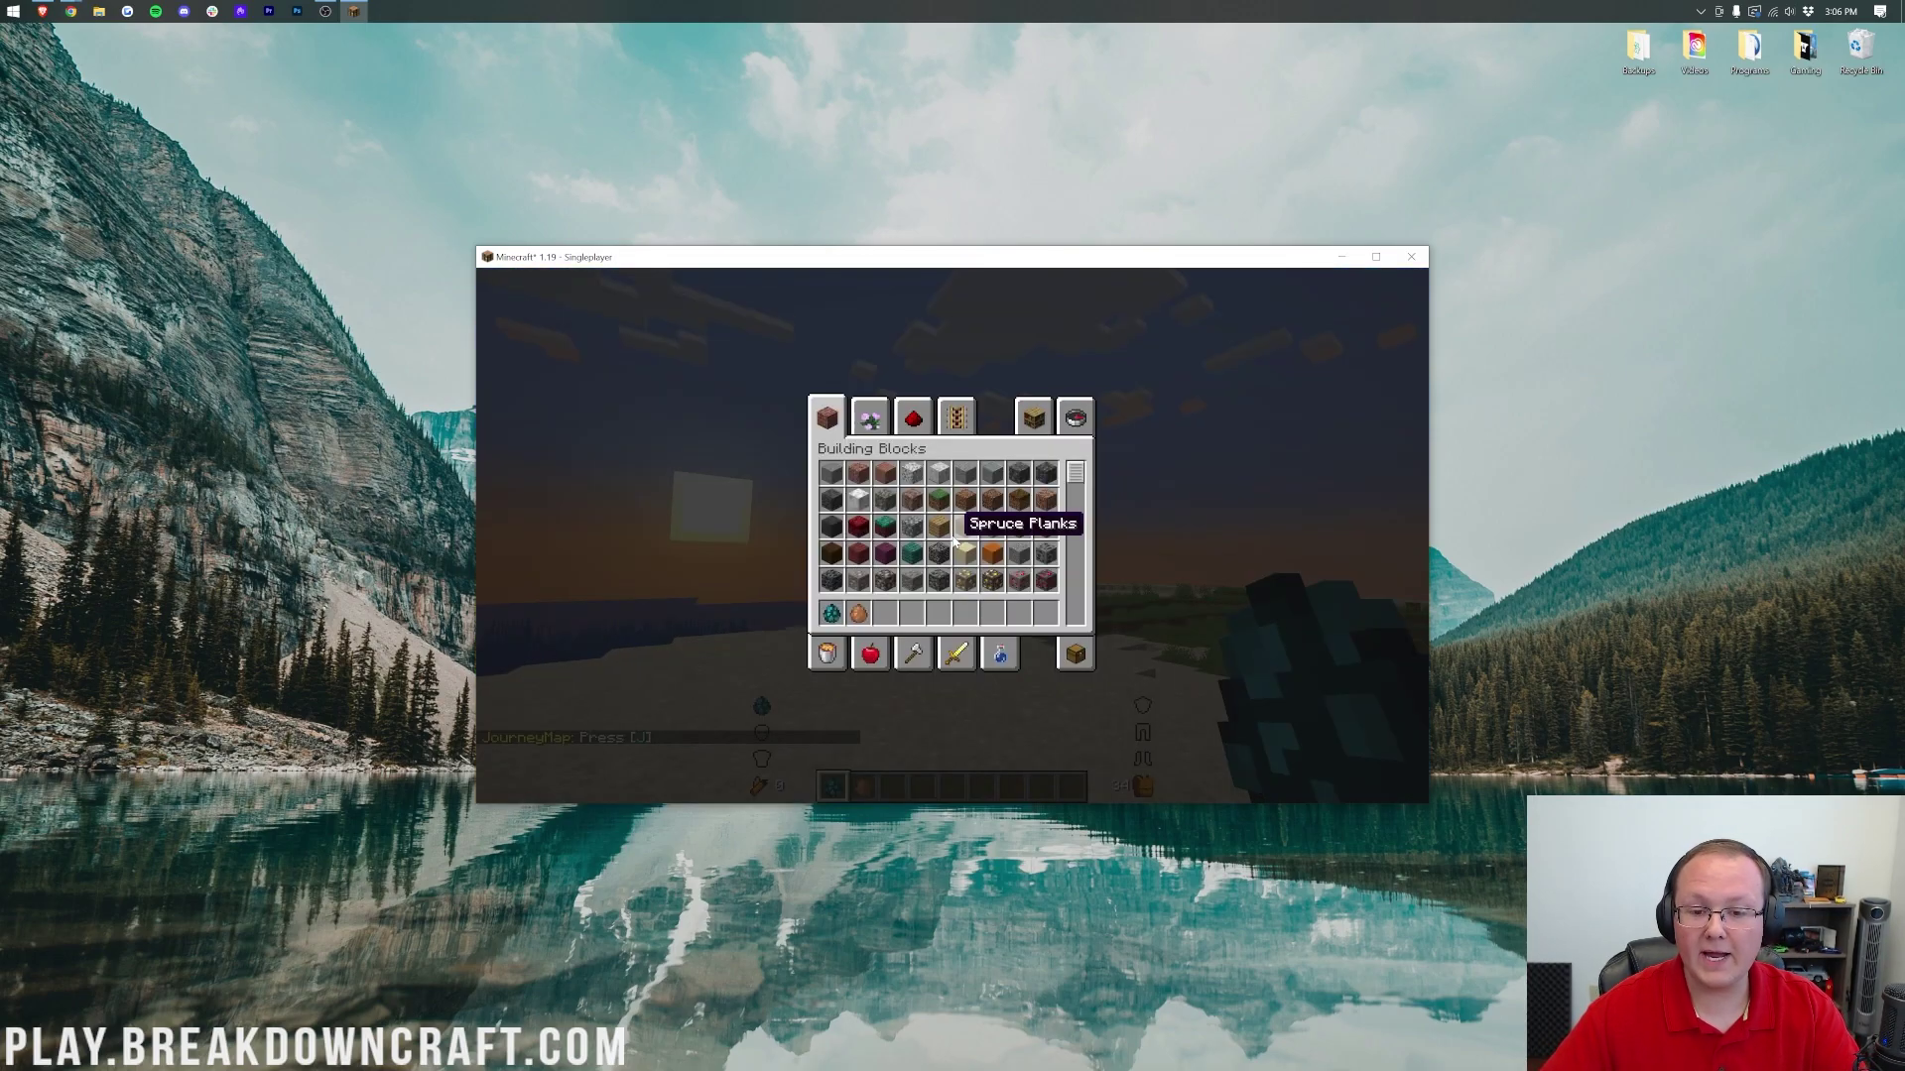
Step: Leave the creative inventory, view JourneyMap's full-screen map after dismissing its About page, and return to the world
key(e)
key(j)
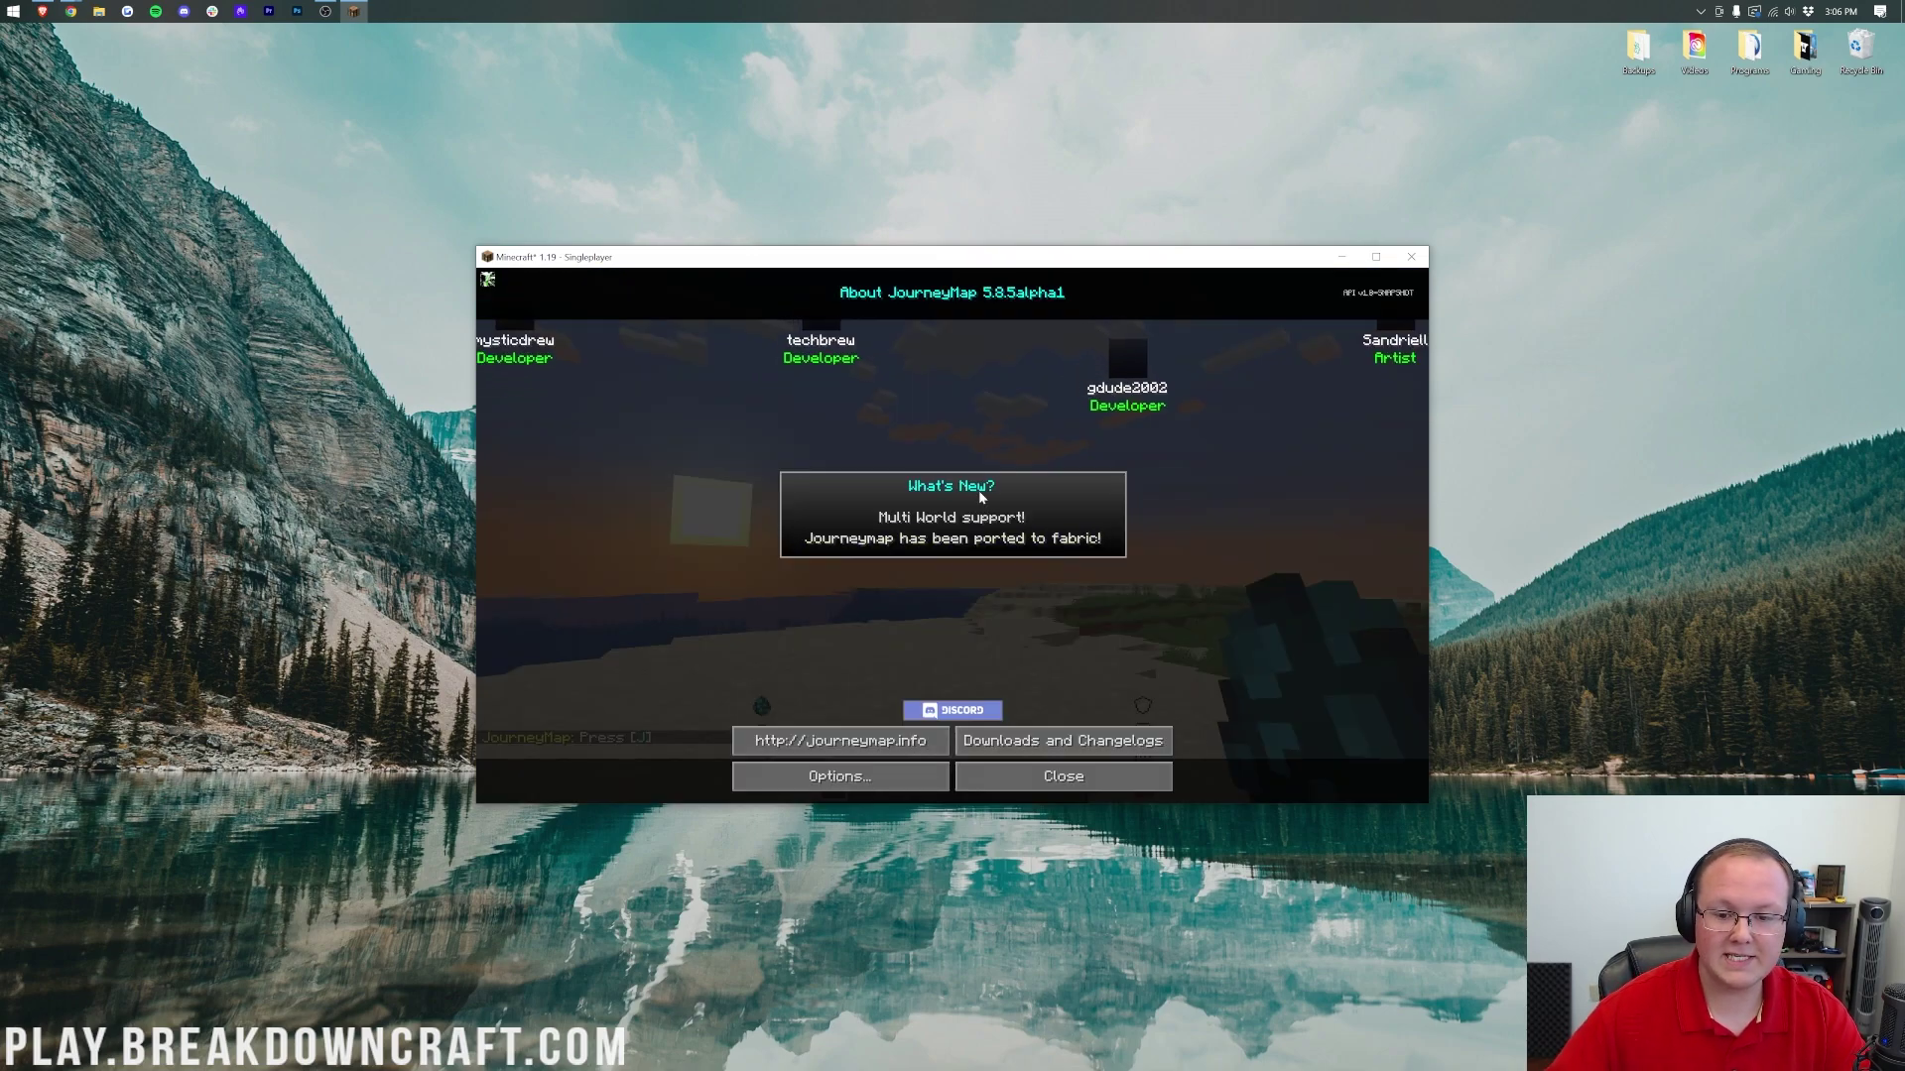
click(1036, 771)
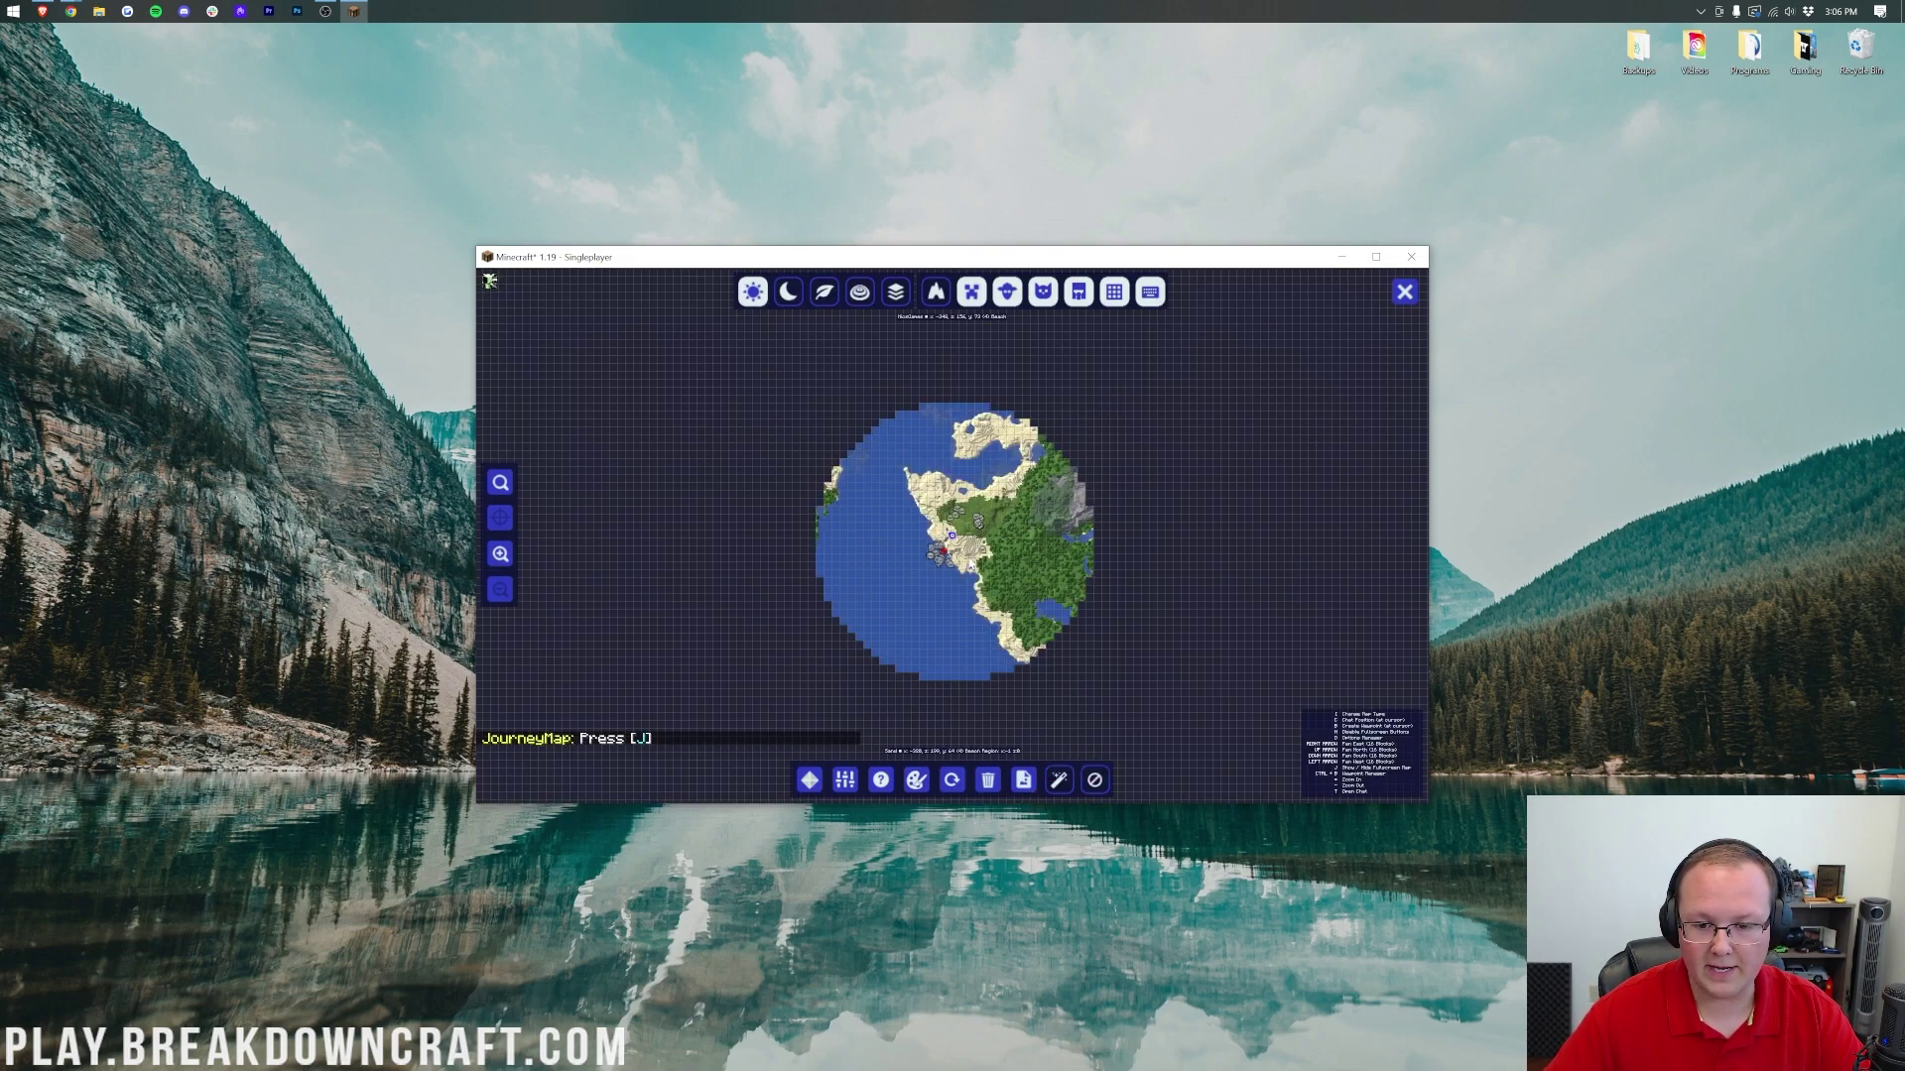
key(j)
key(t)
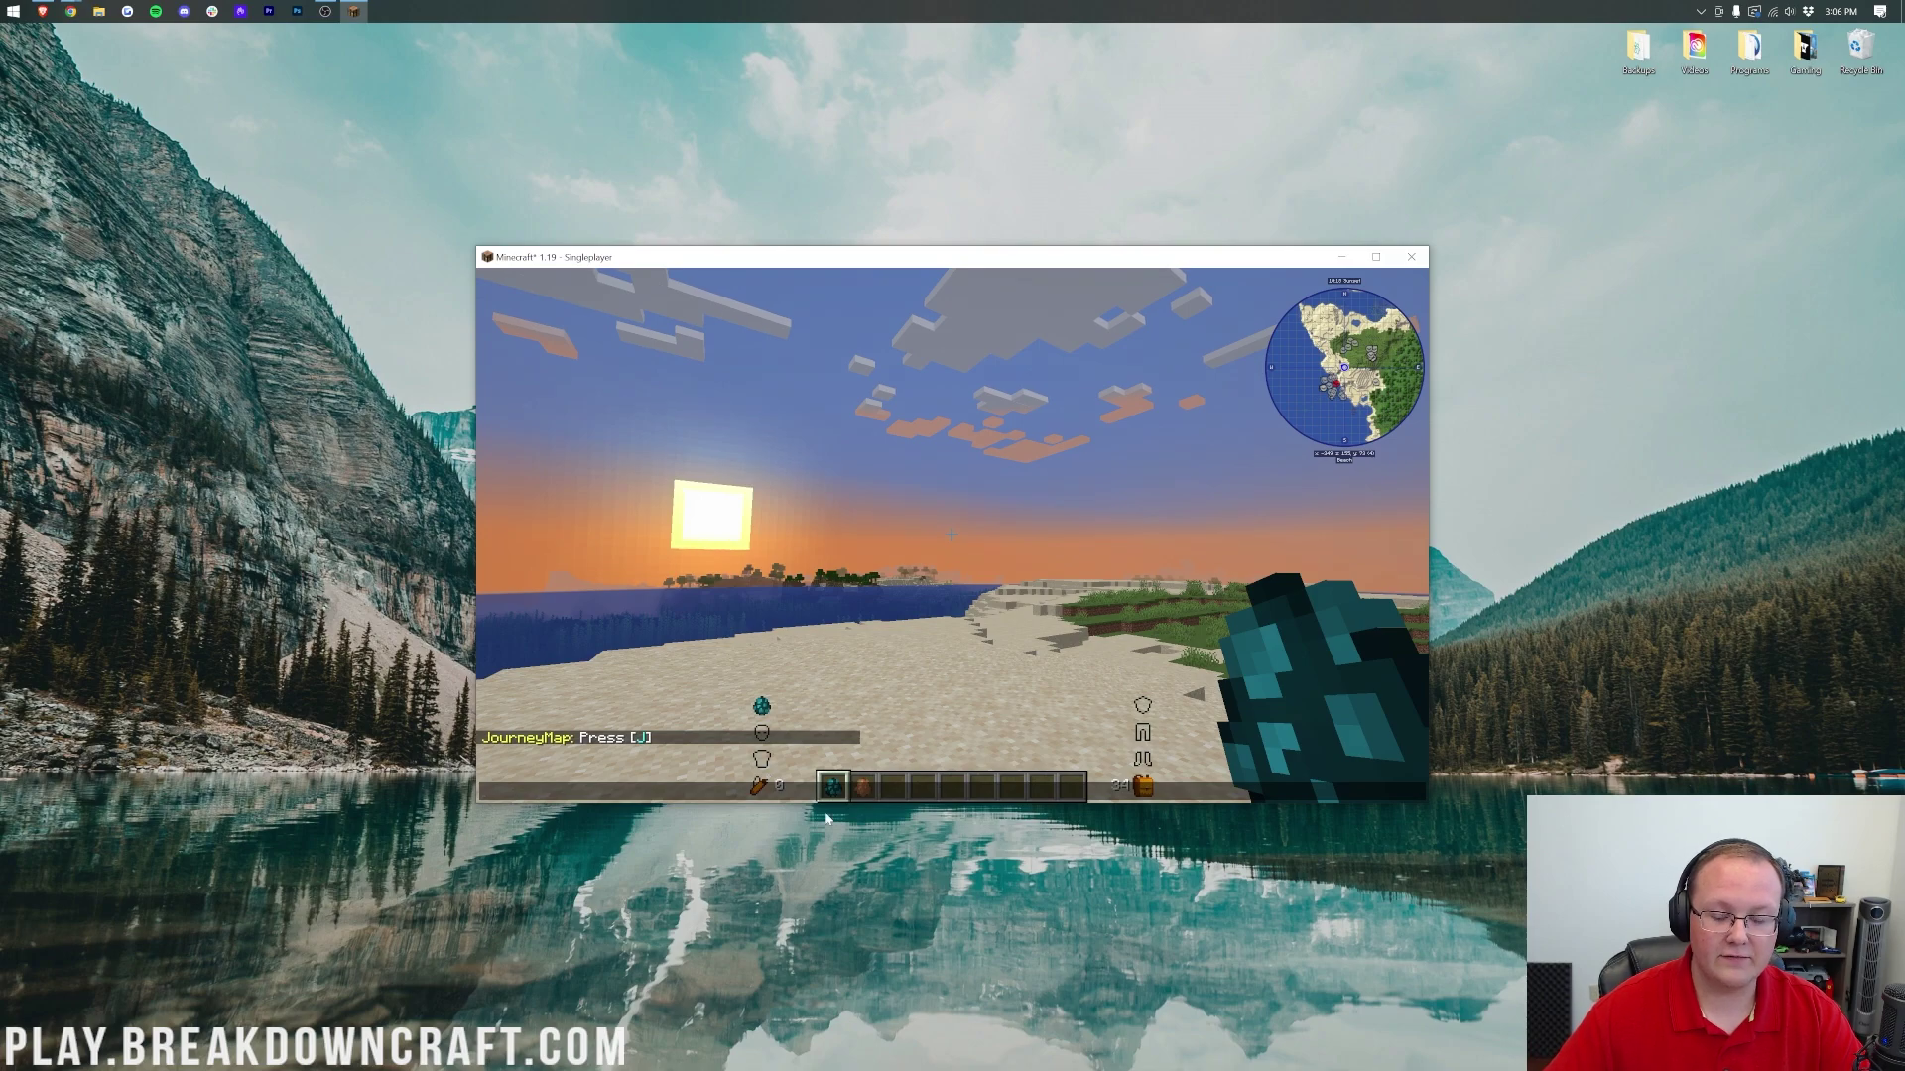
key(Escape)
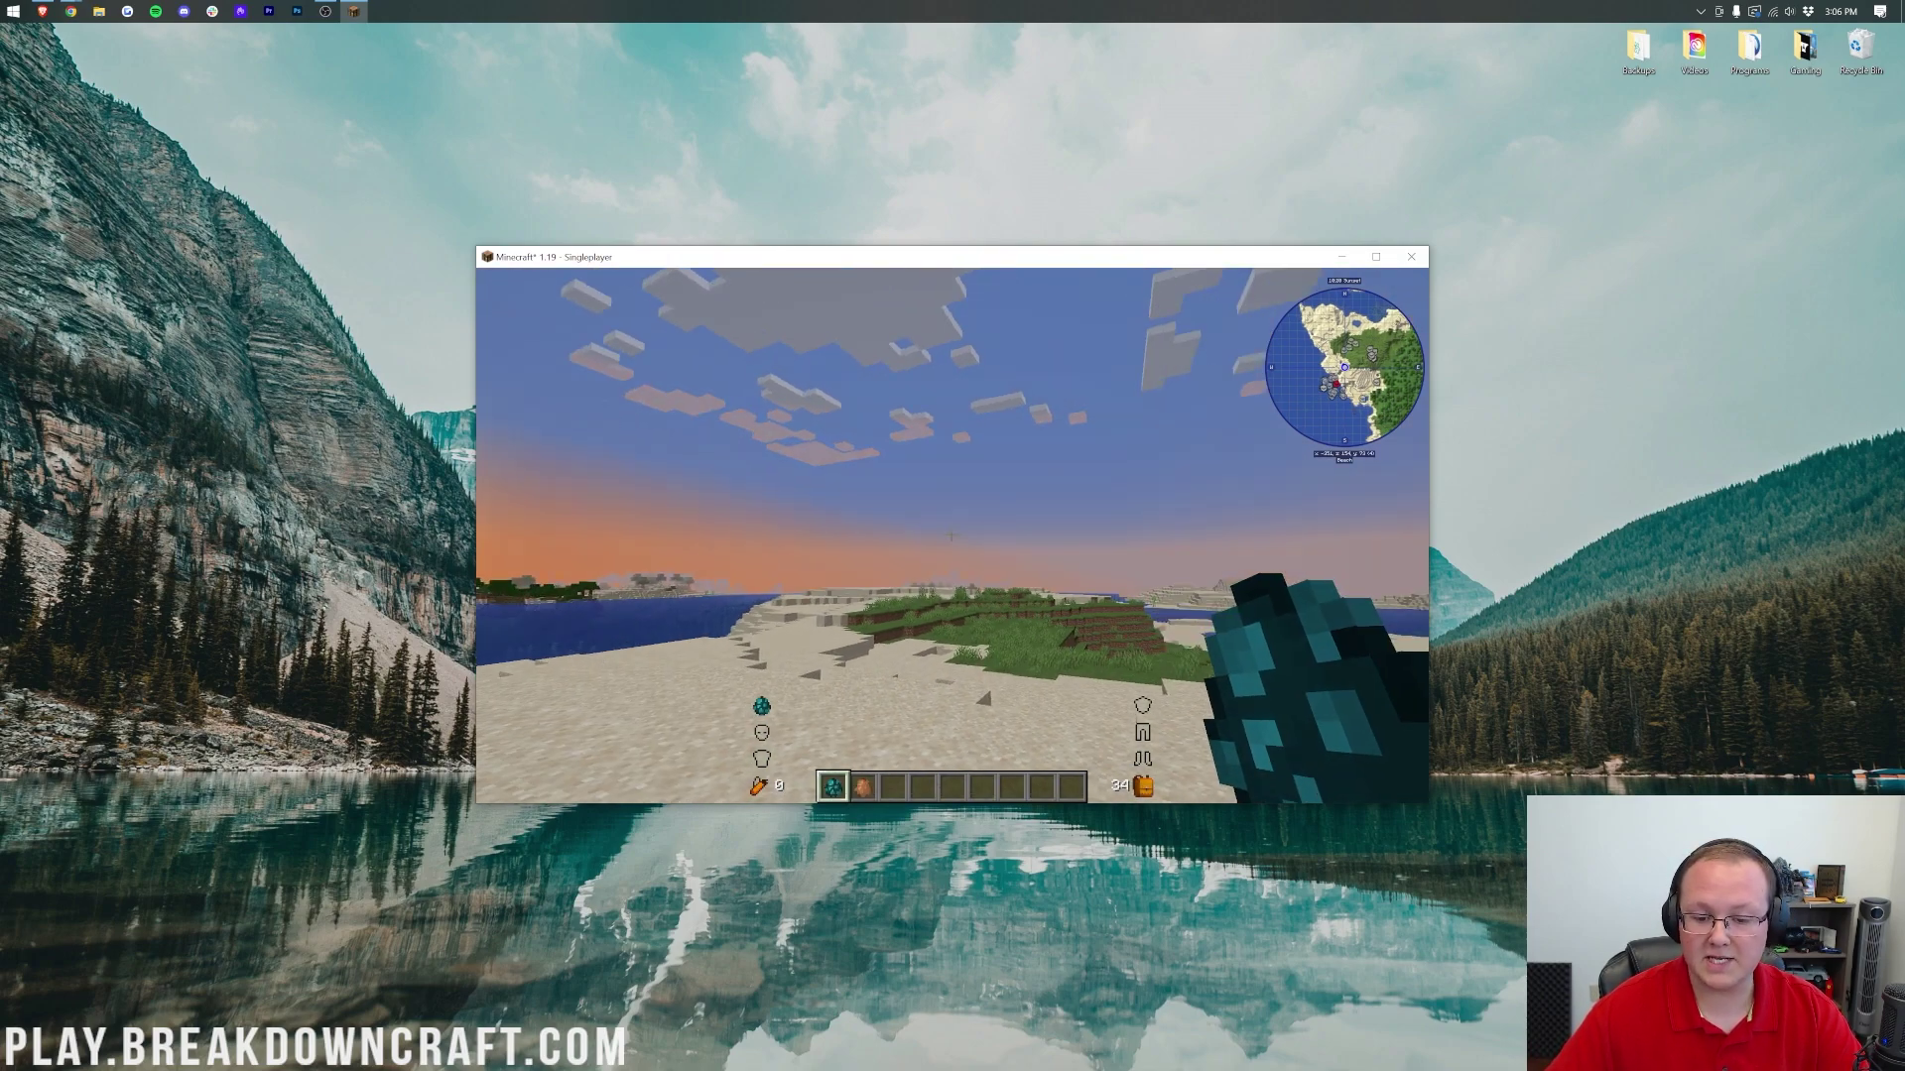
key(w)
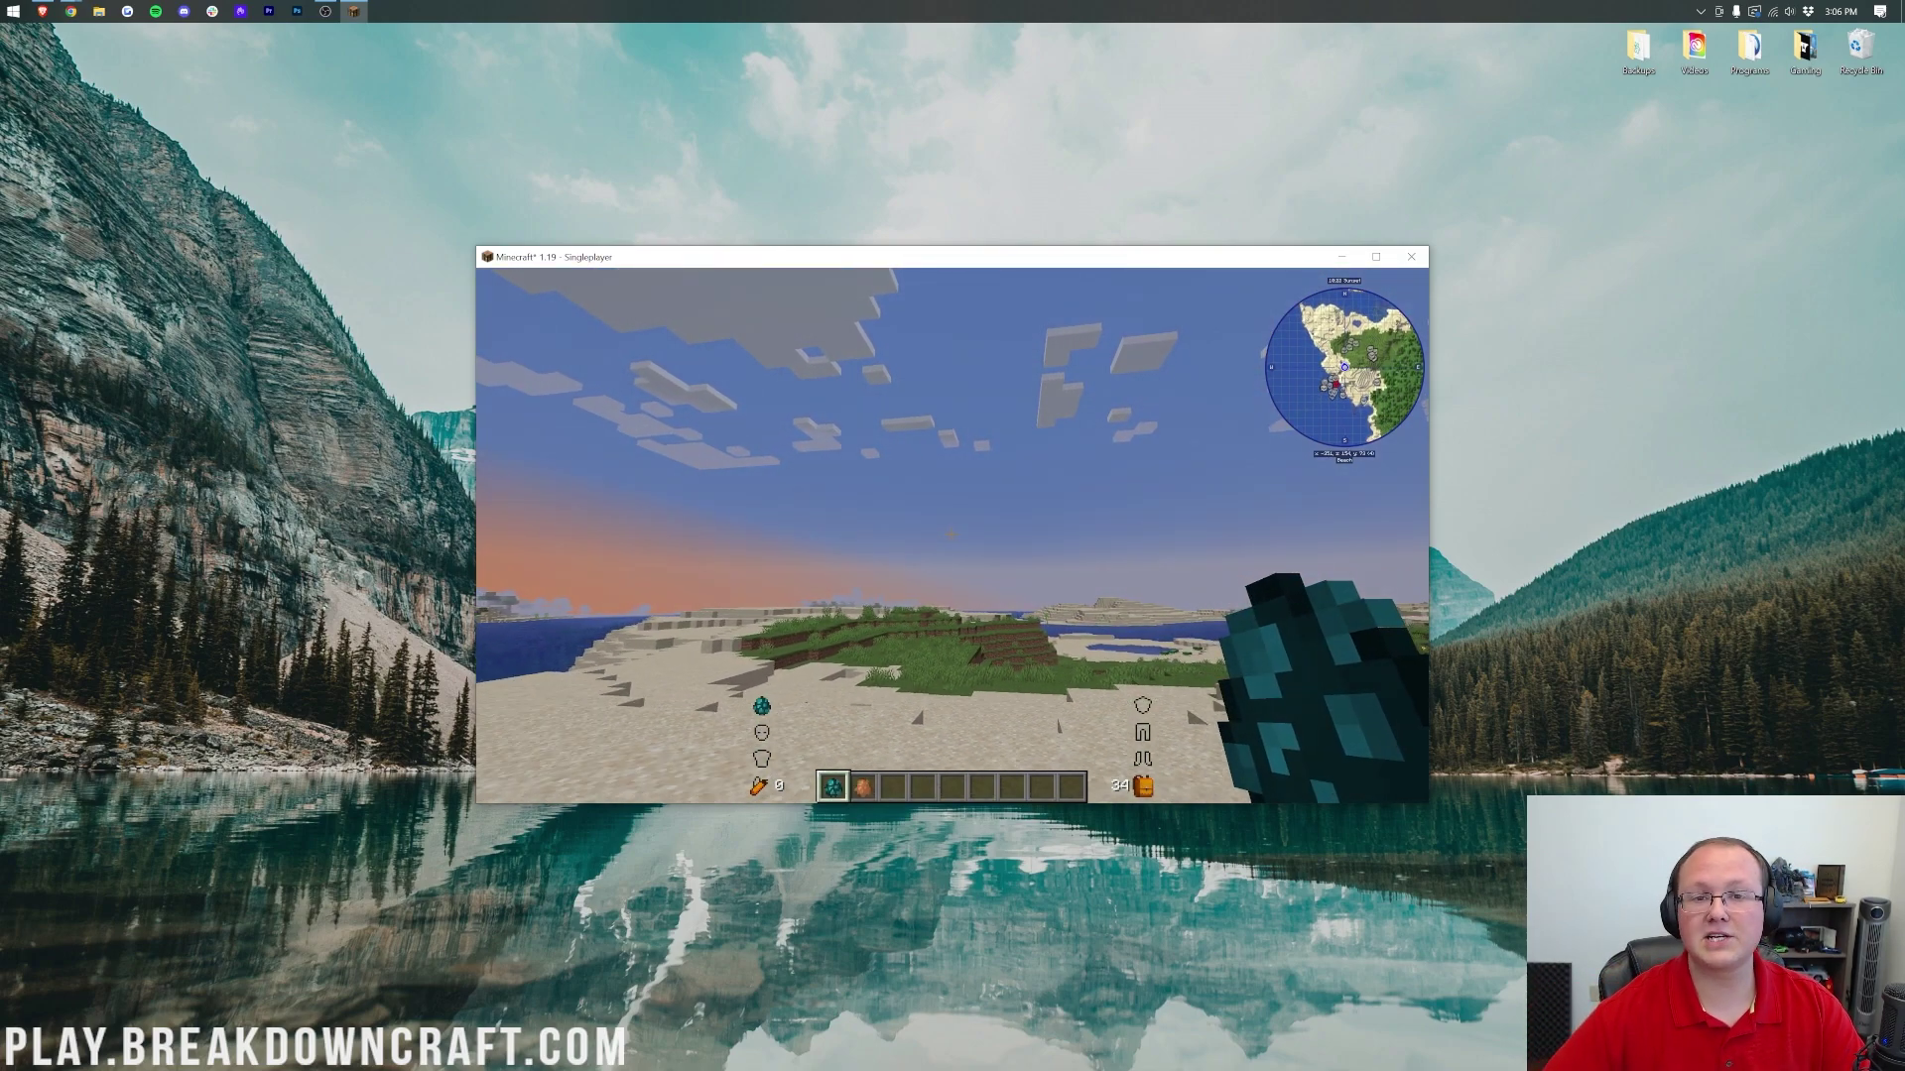
key(w)
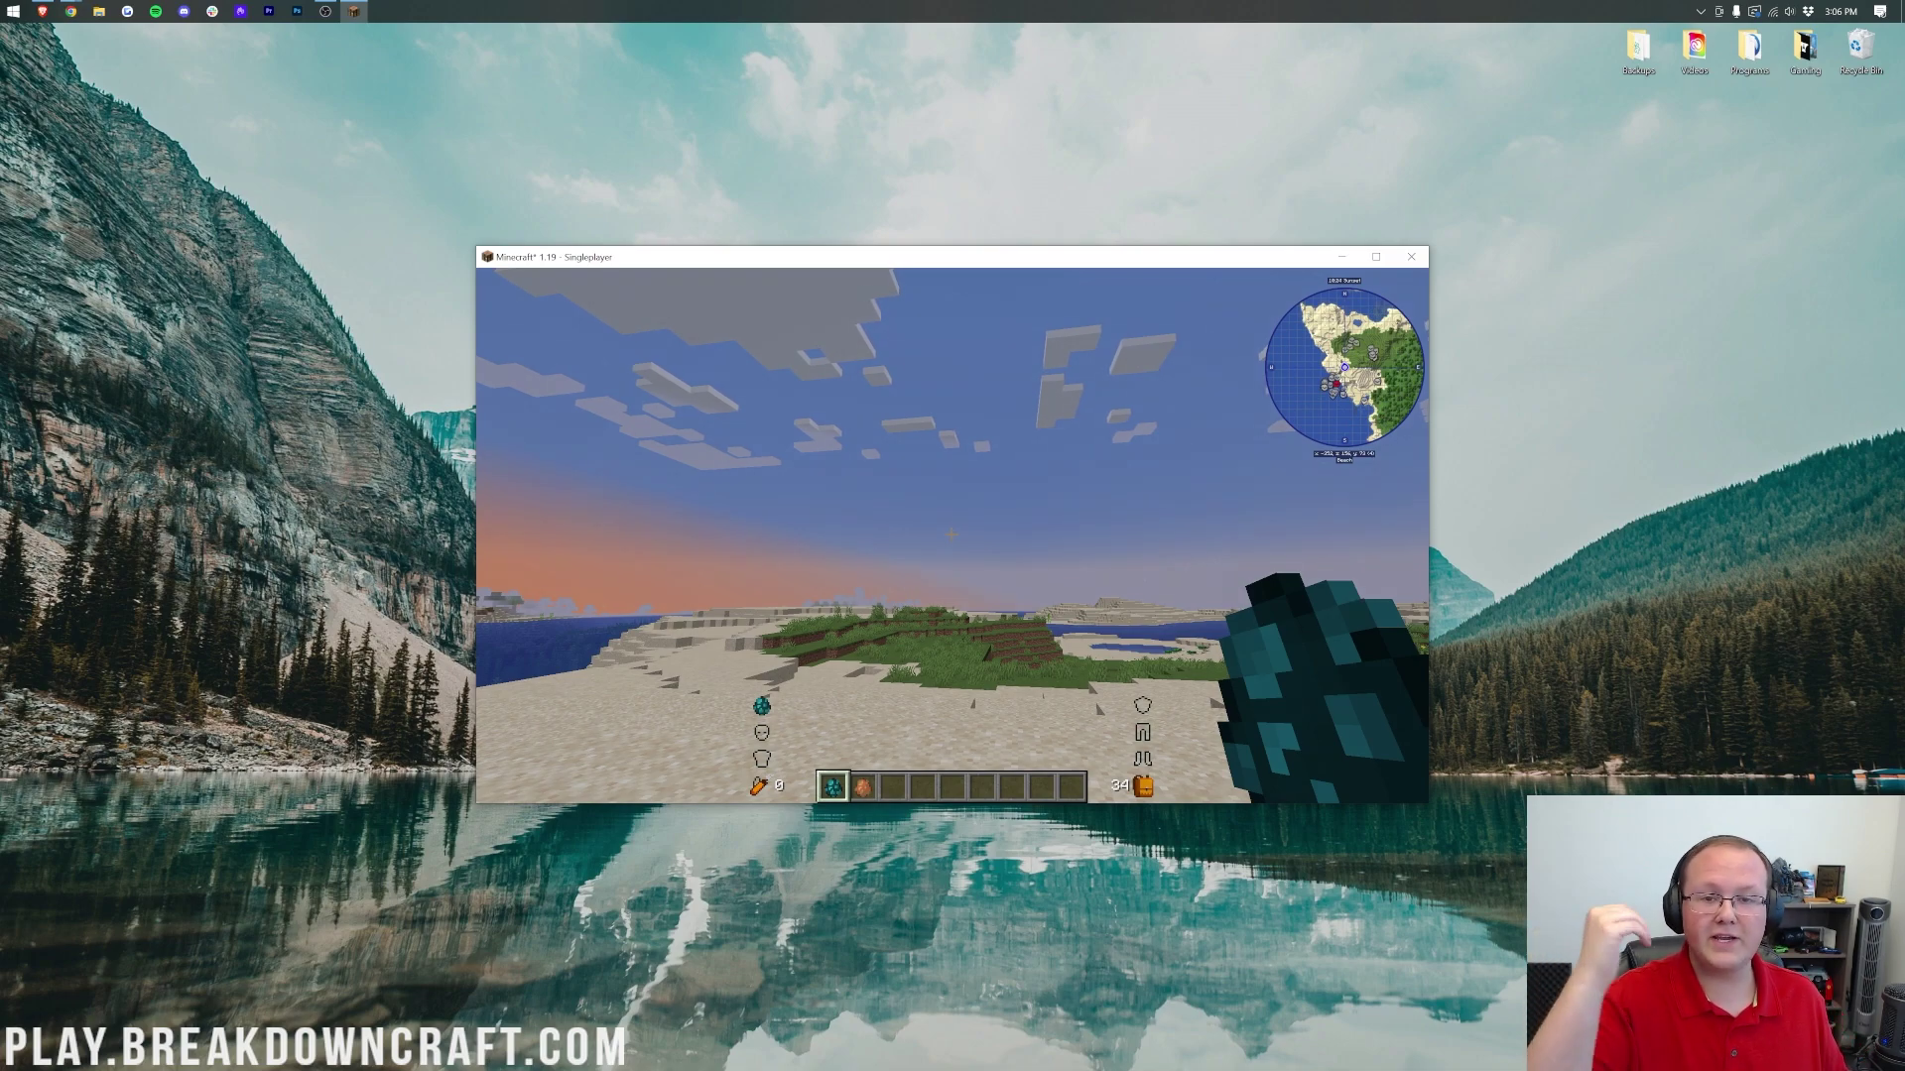